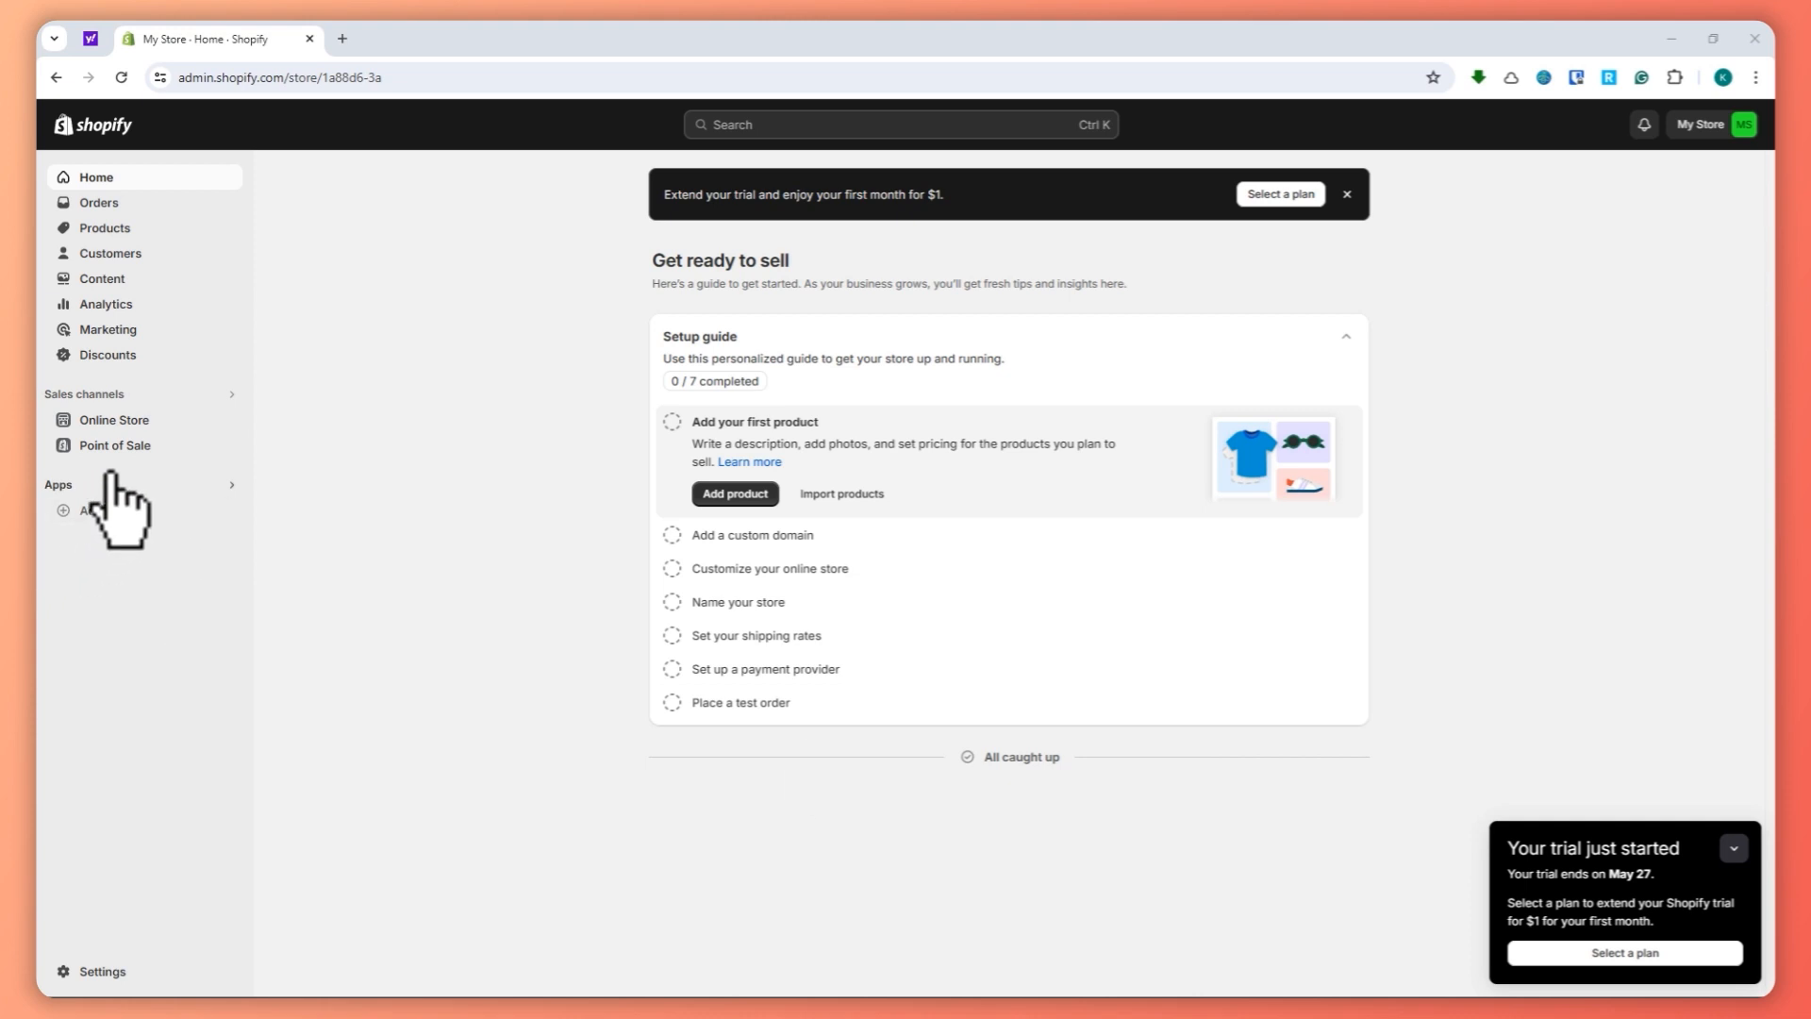
Search the Shopify admin for klaviyo and install the Klaviyo: Email Marketing & SMS app on the store
click(796, 126)
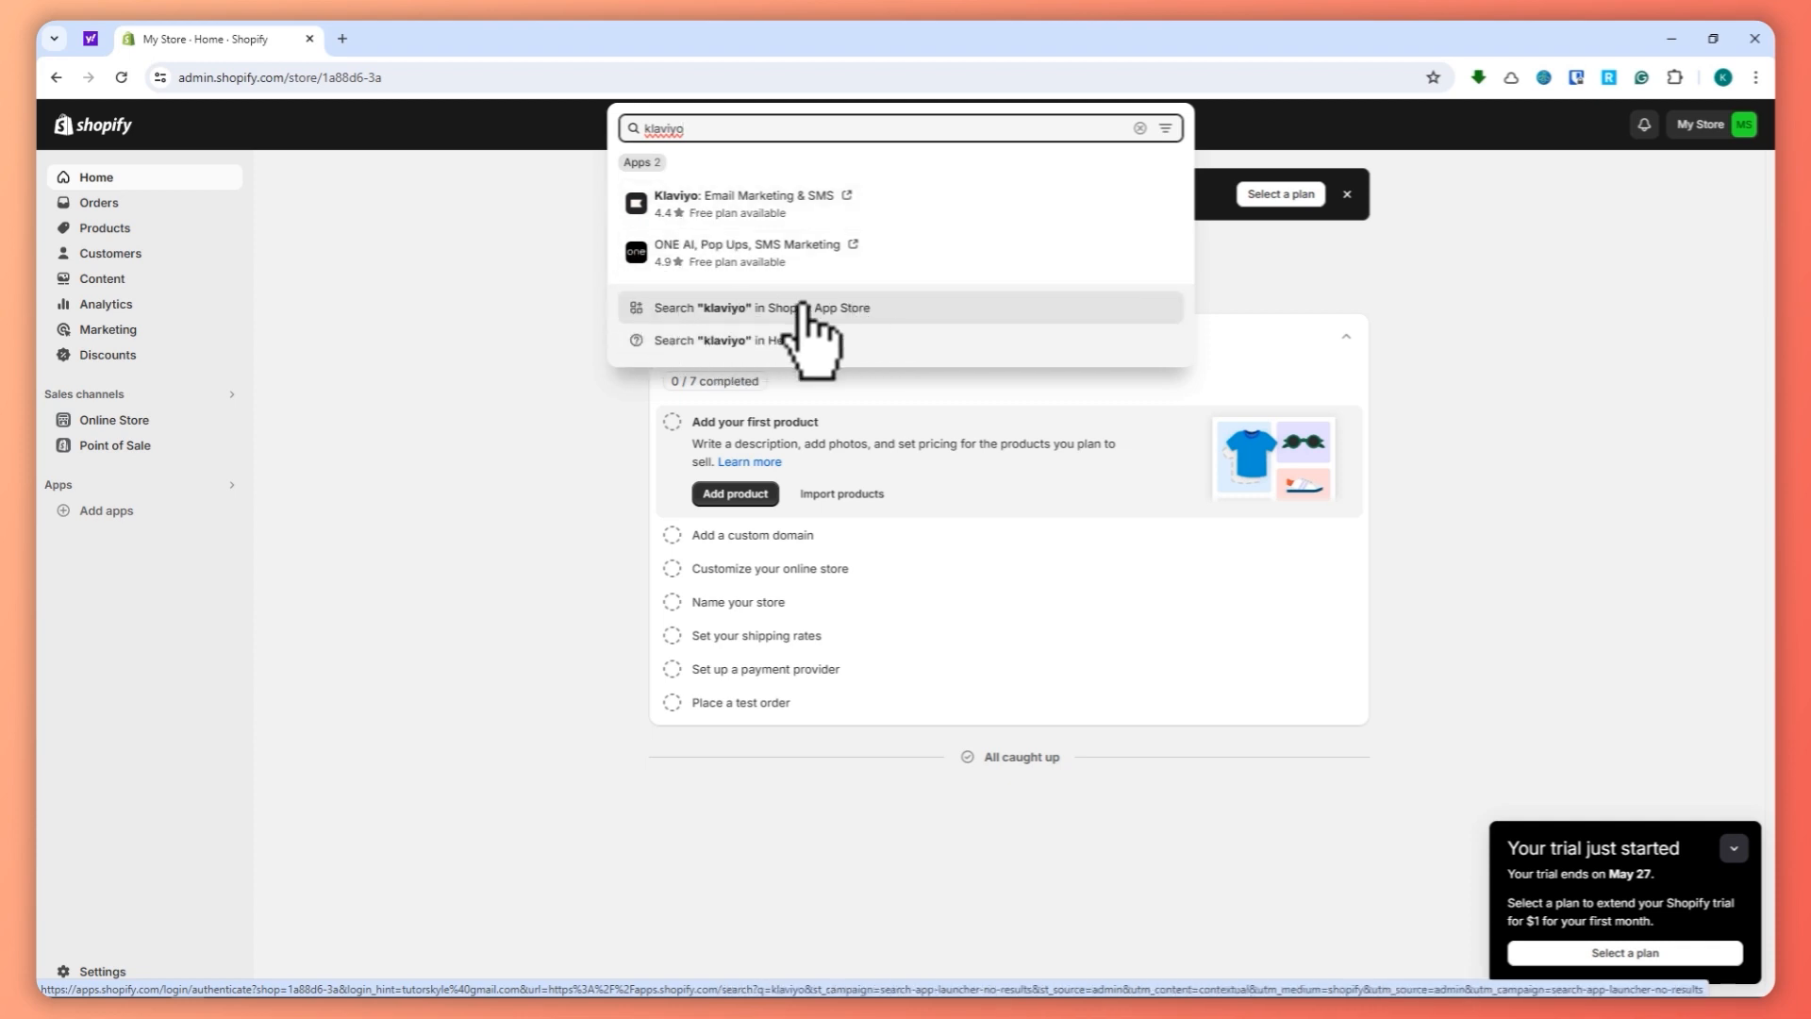
click(684, 206)
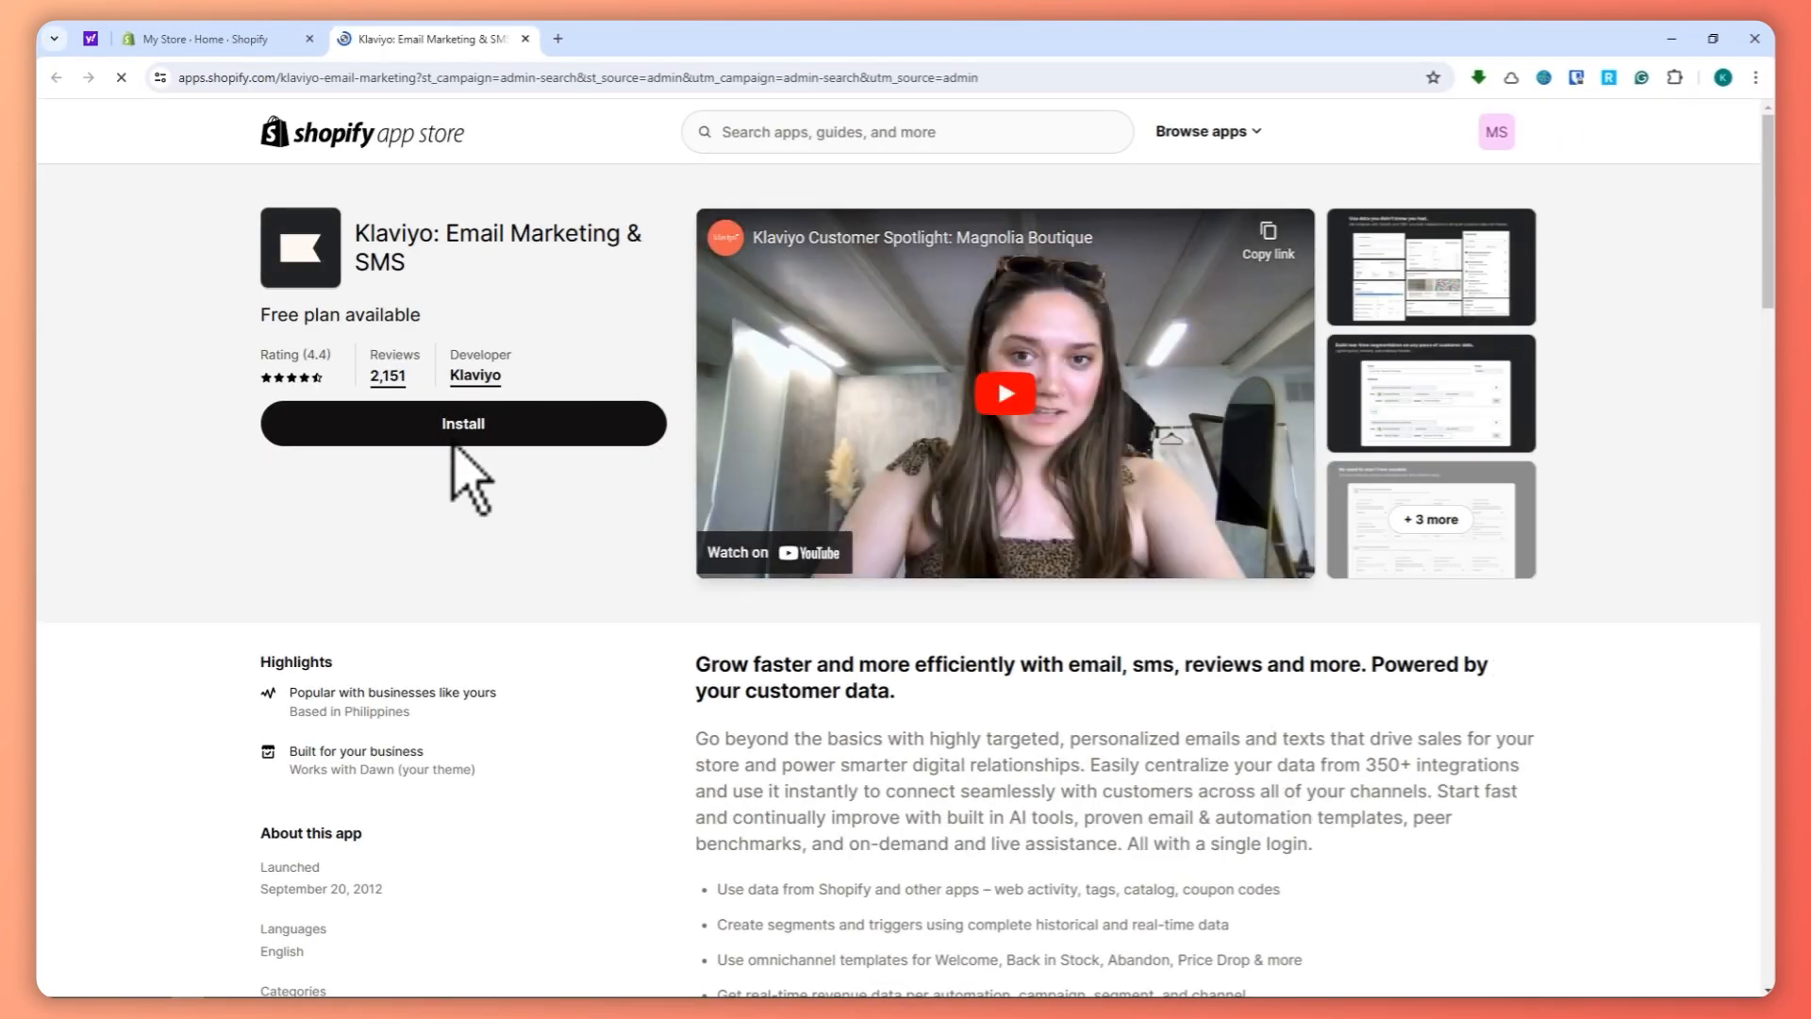
click(439, 435)
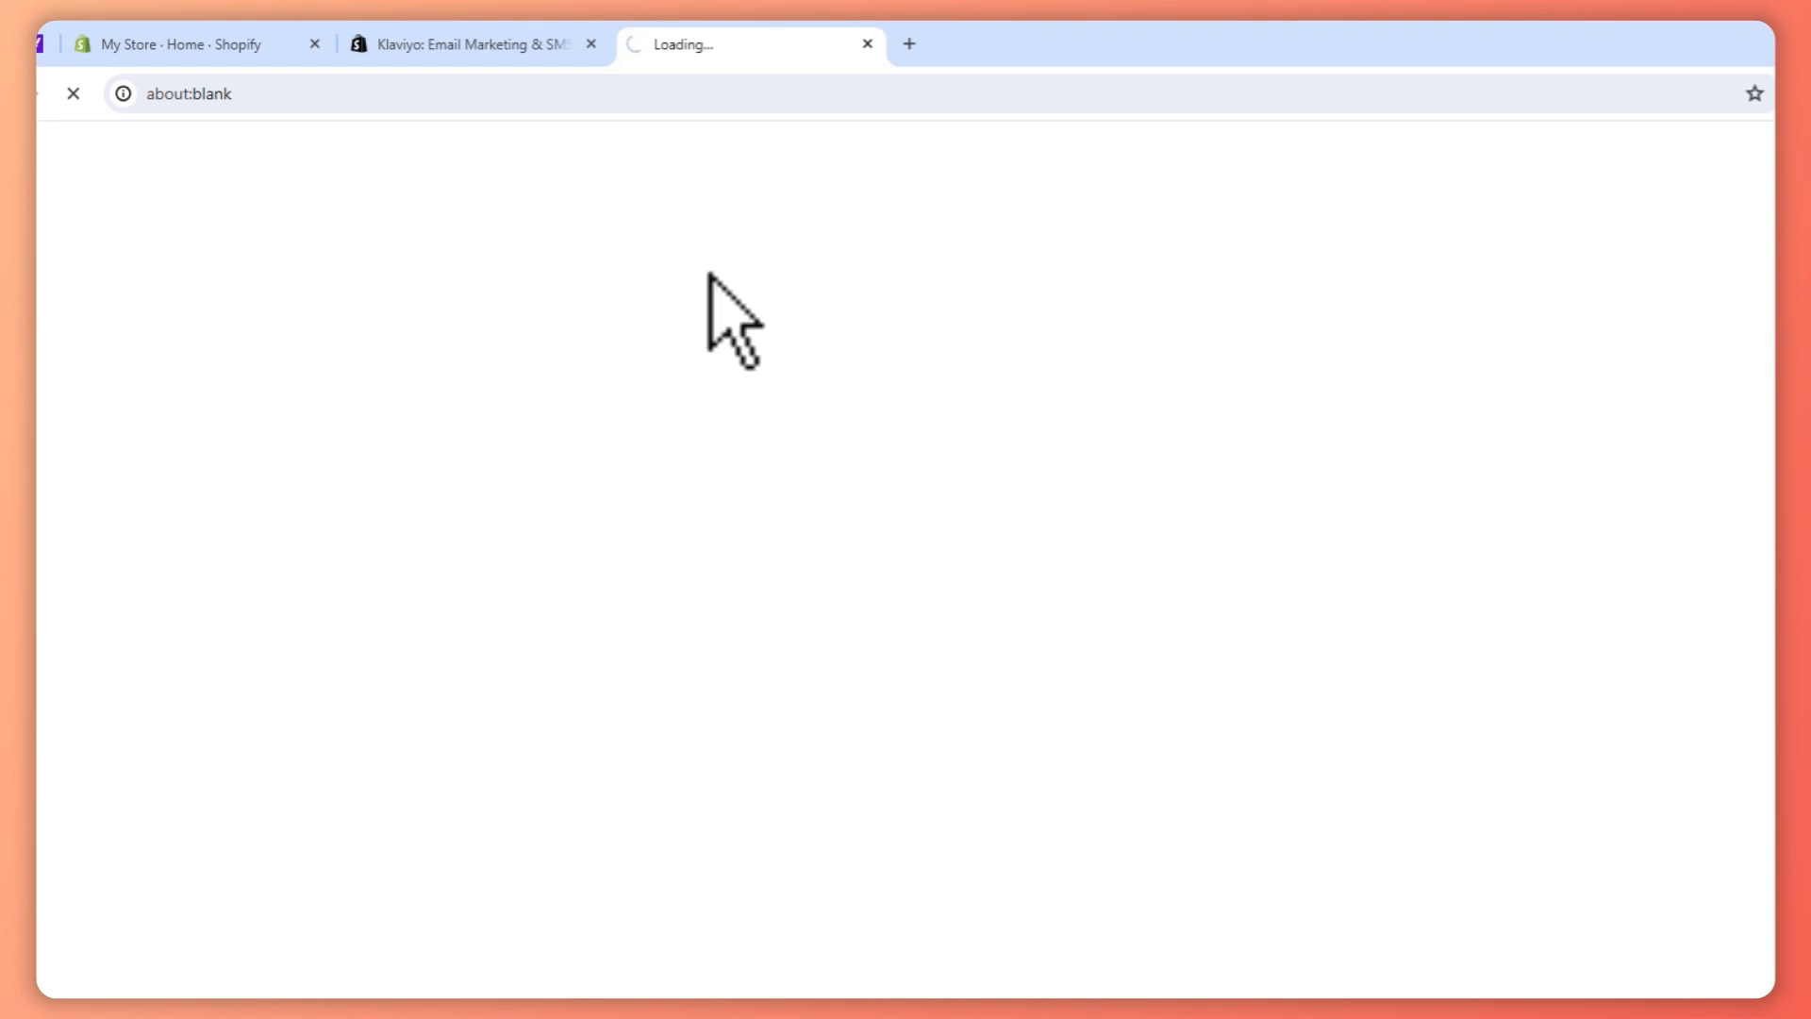
click(485, 43)
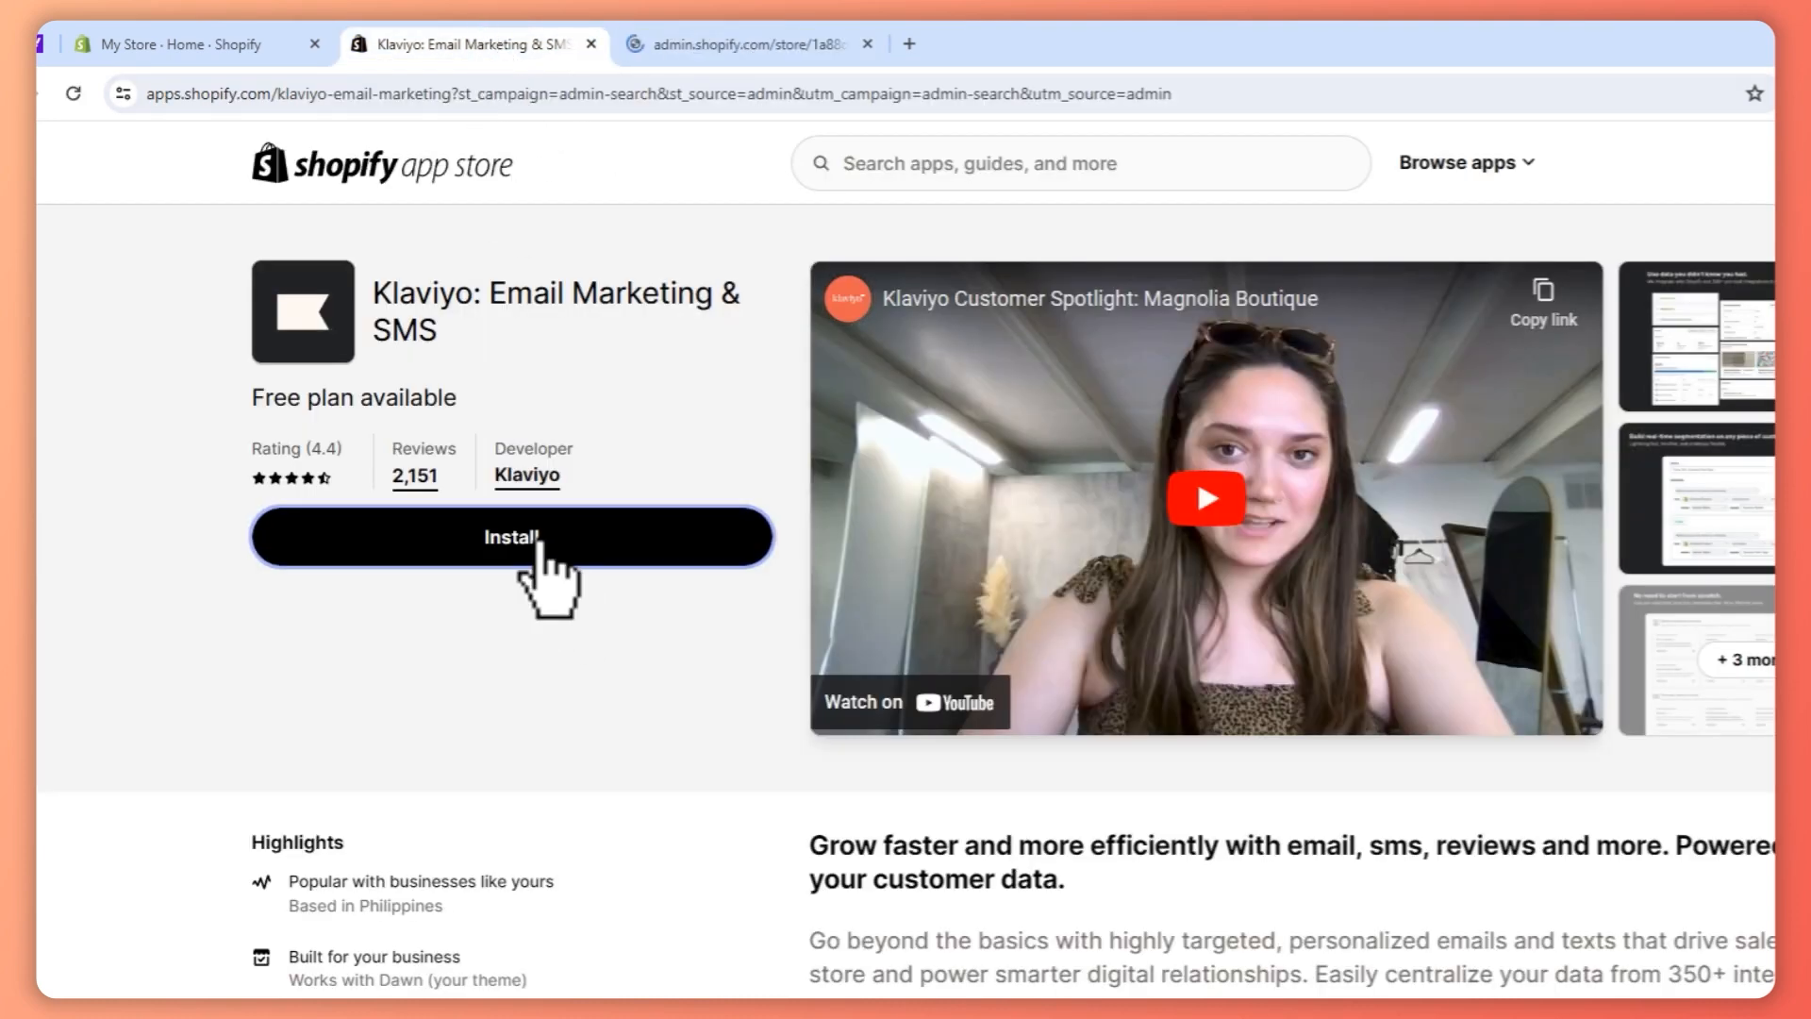
click(537, 543)
click(1020, 47)
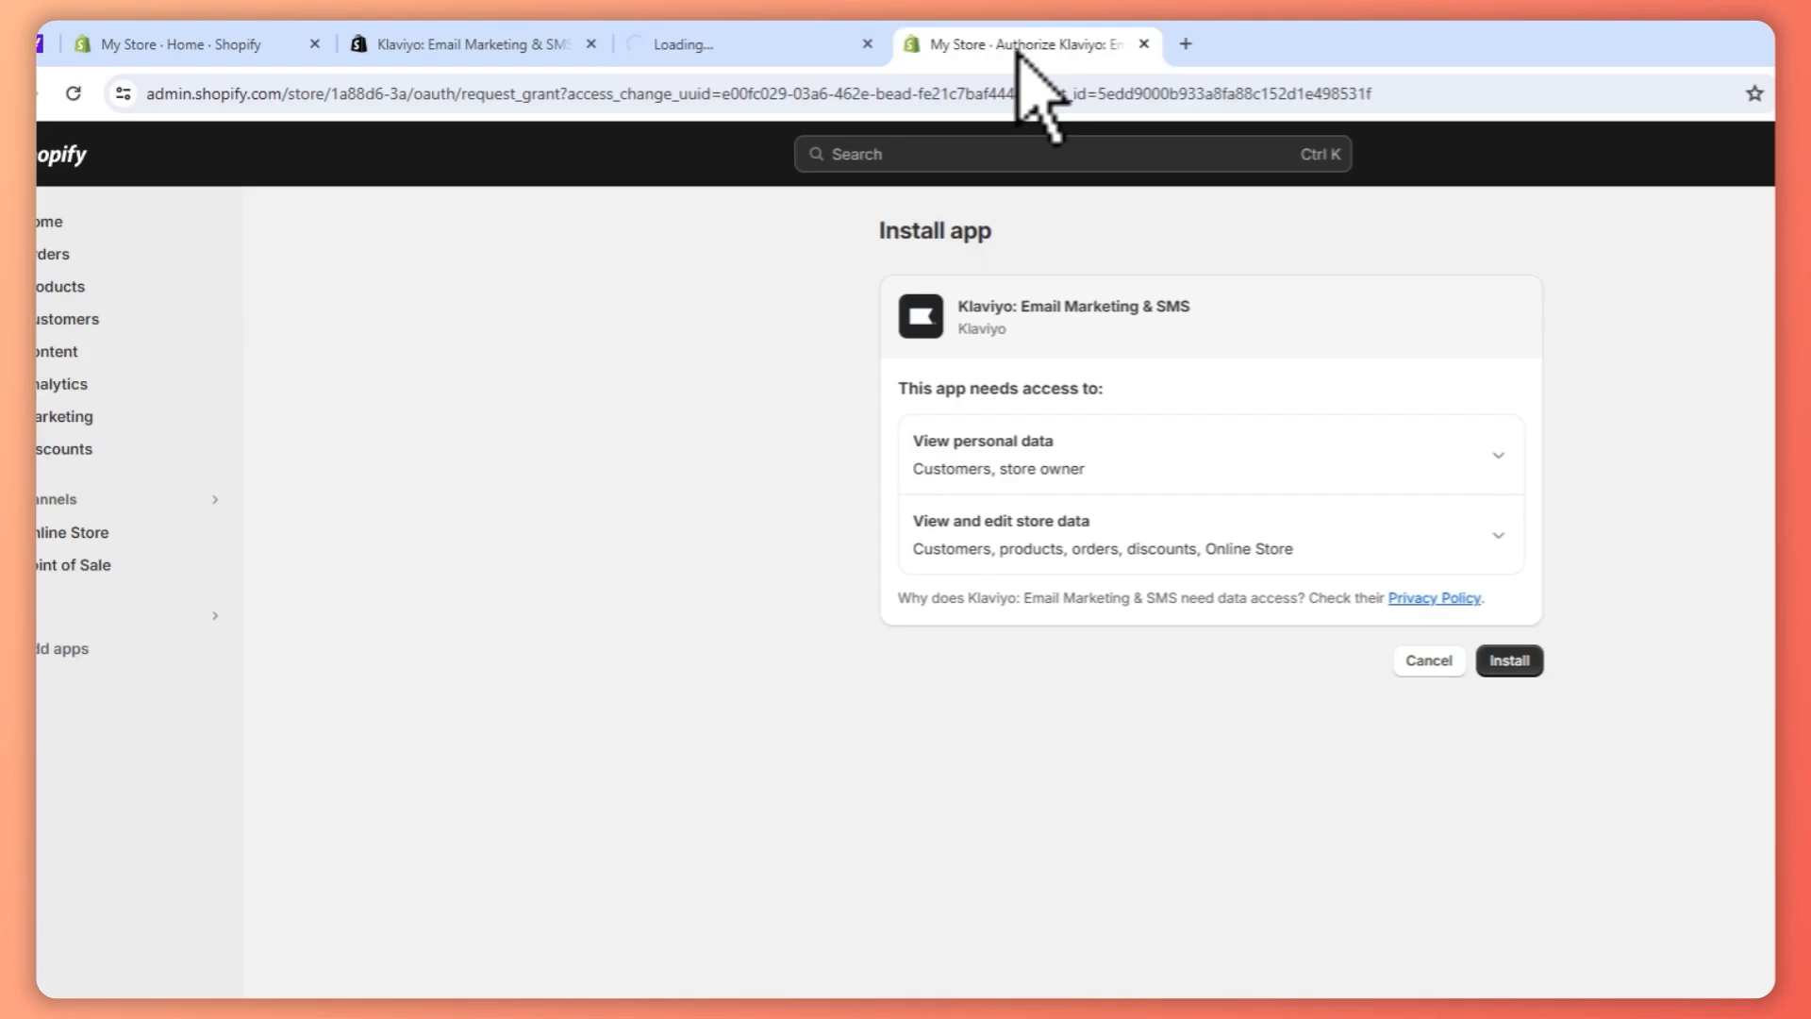
click(1509, 665)
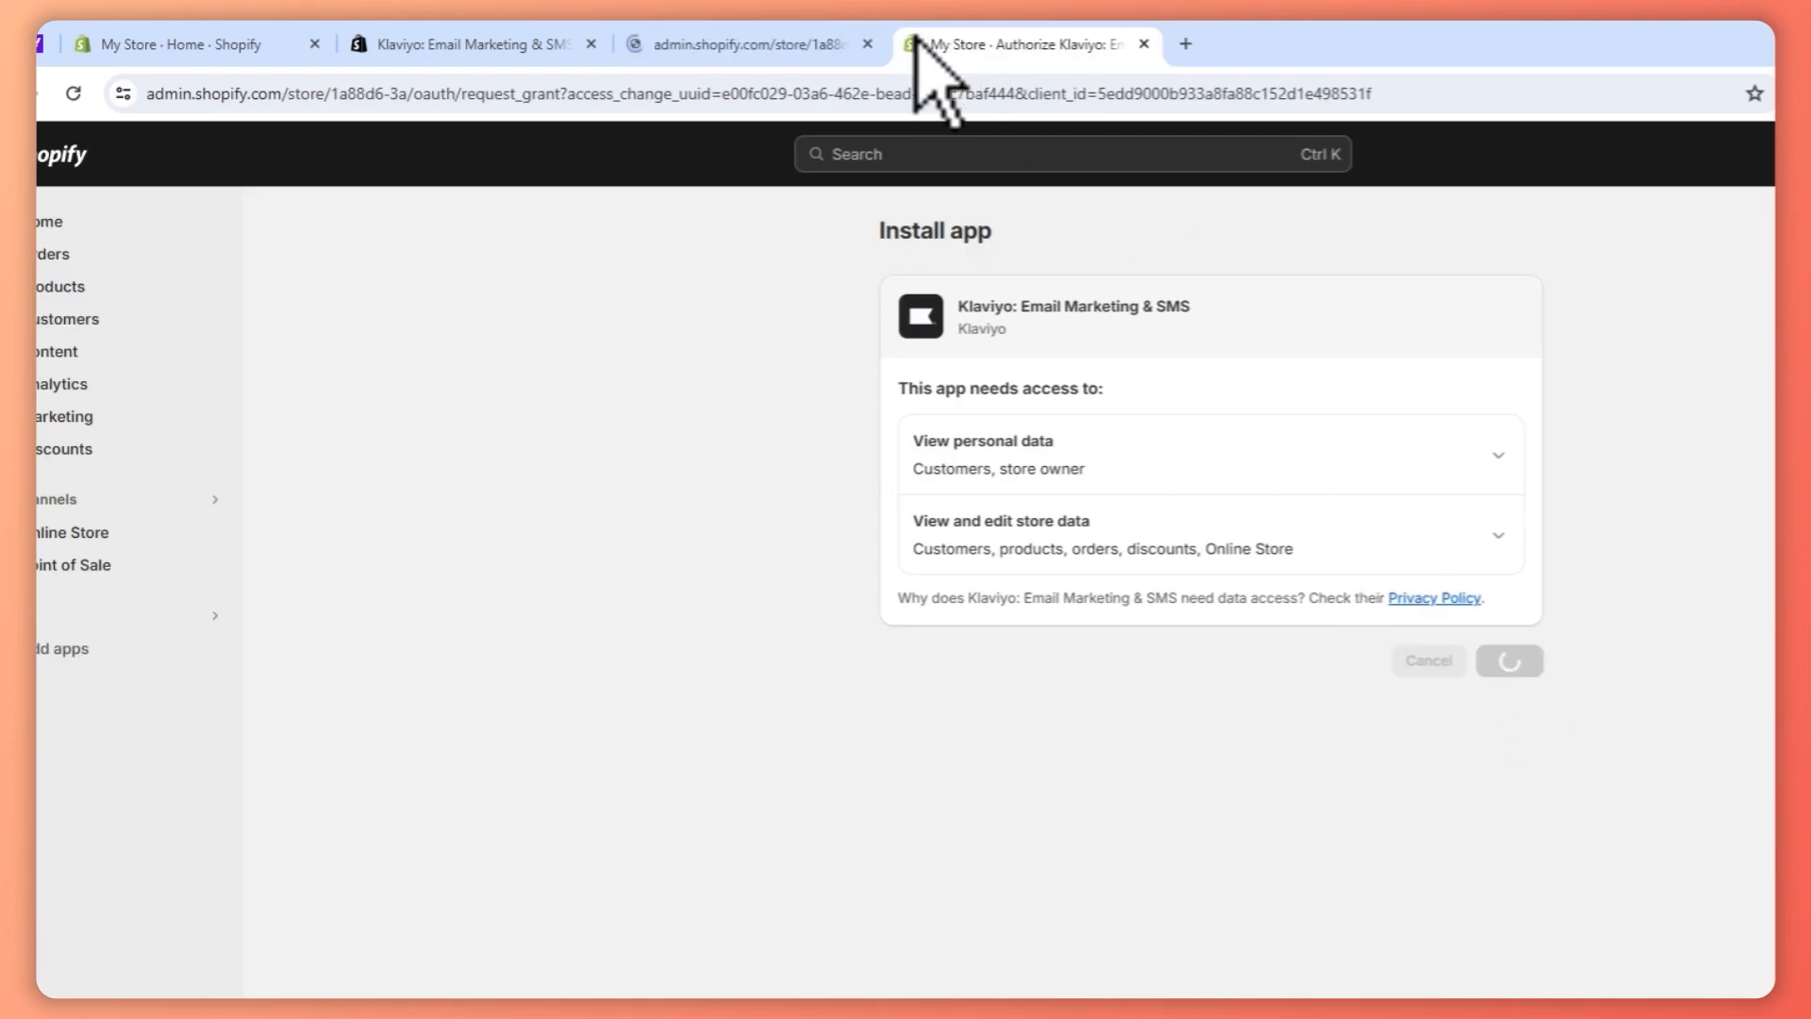
click(867, 45)
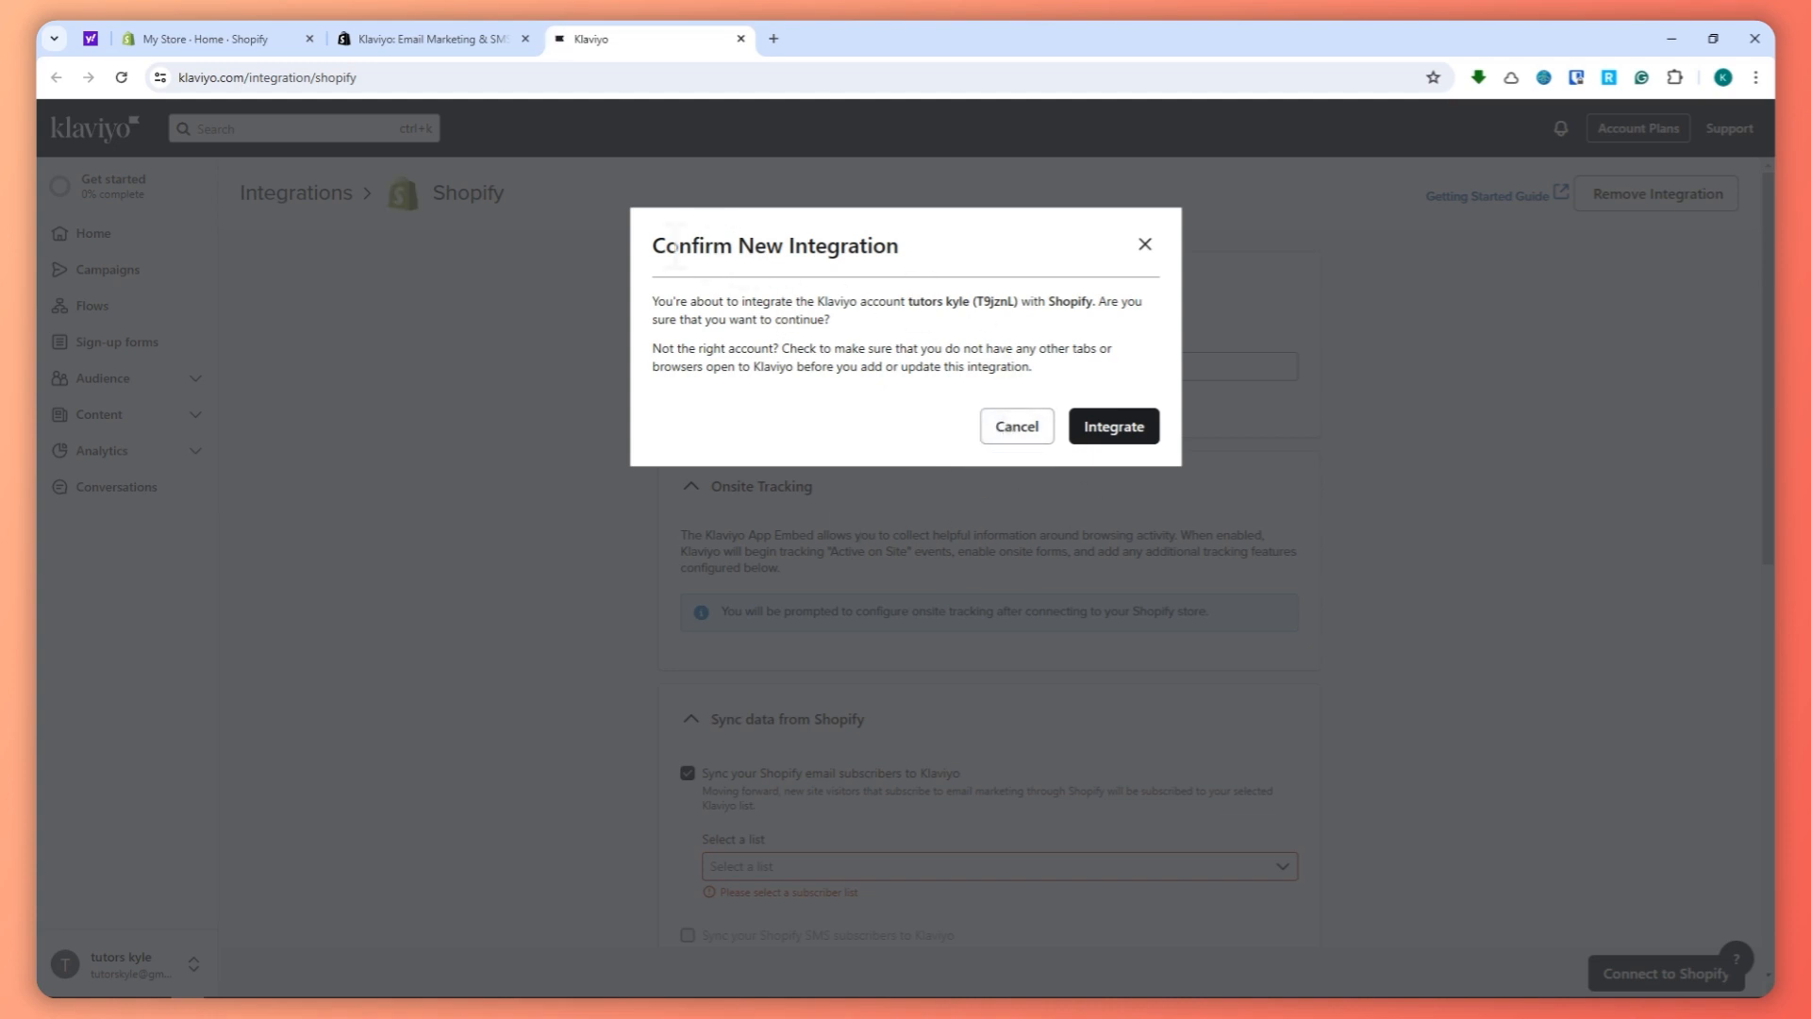
Integrate the Klaviyo account with the Shopify store URL 1a88d6-3a.myshopify.com and confirm the integration update
click(1114, 426)
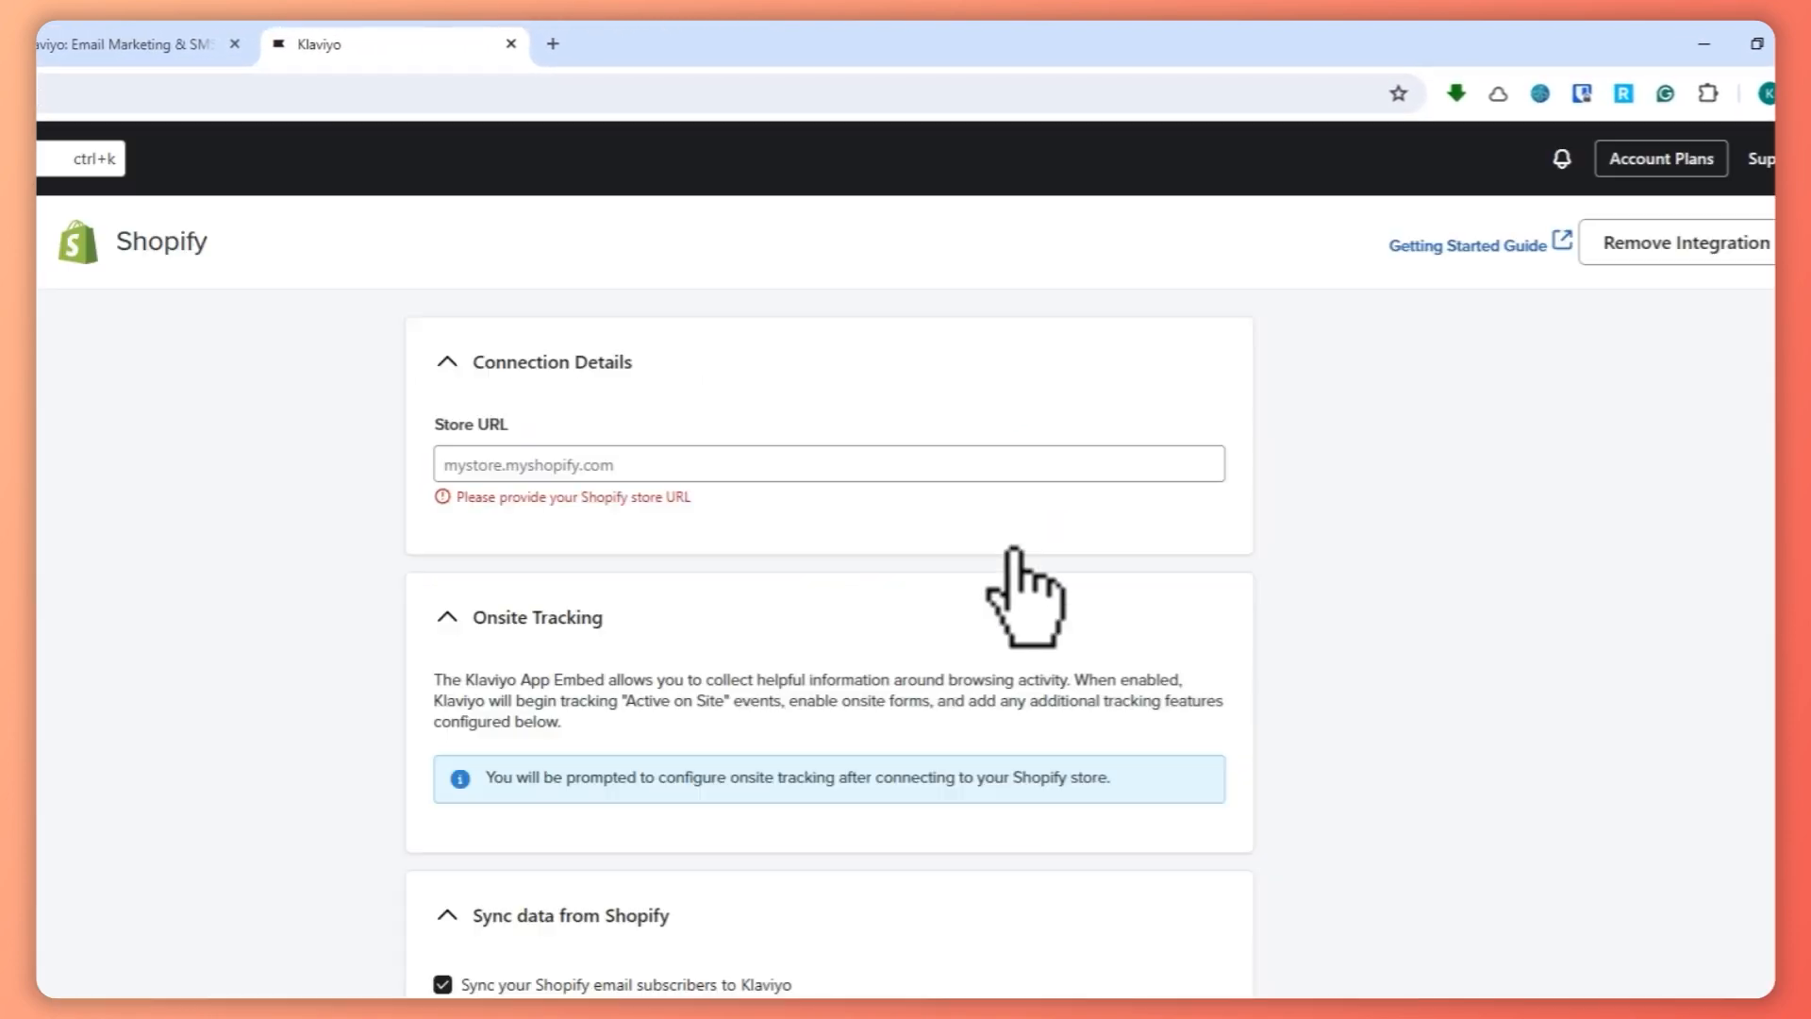
click(623, 462)
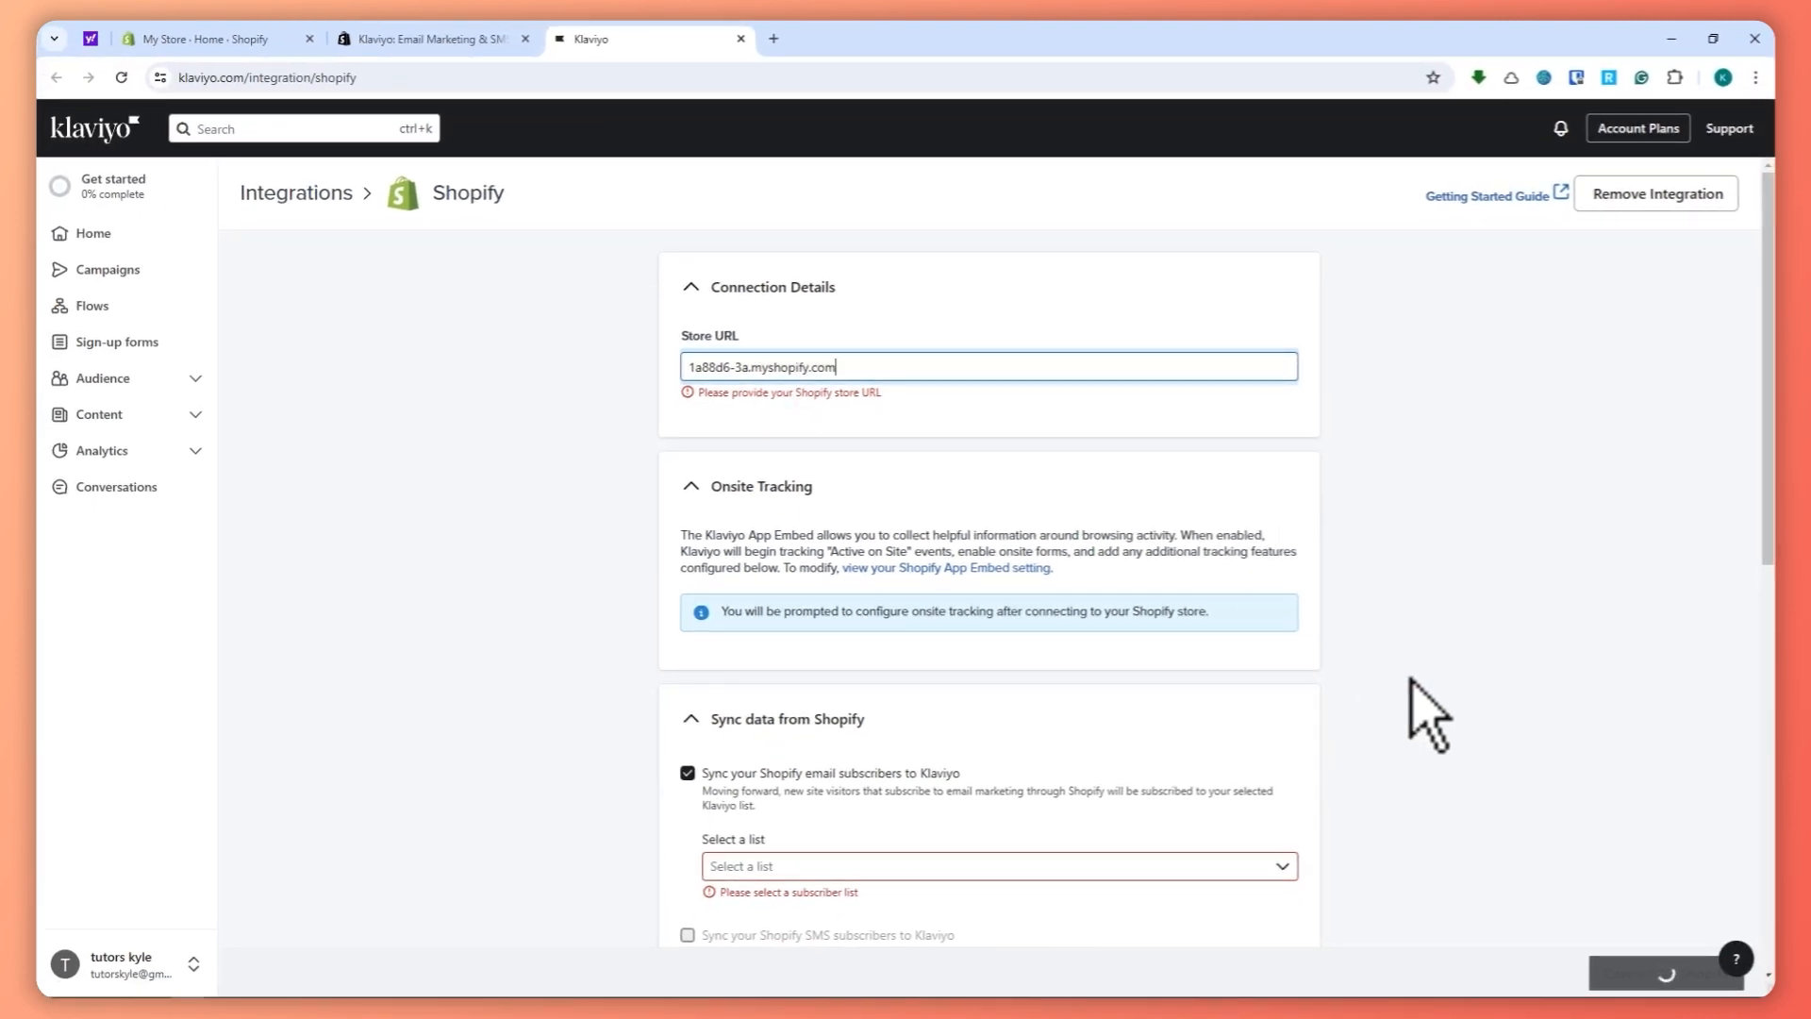
scroll(1022, 575, down, 2)
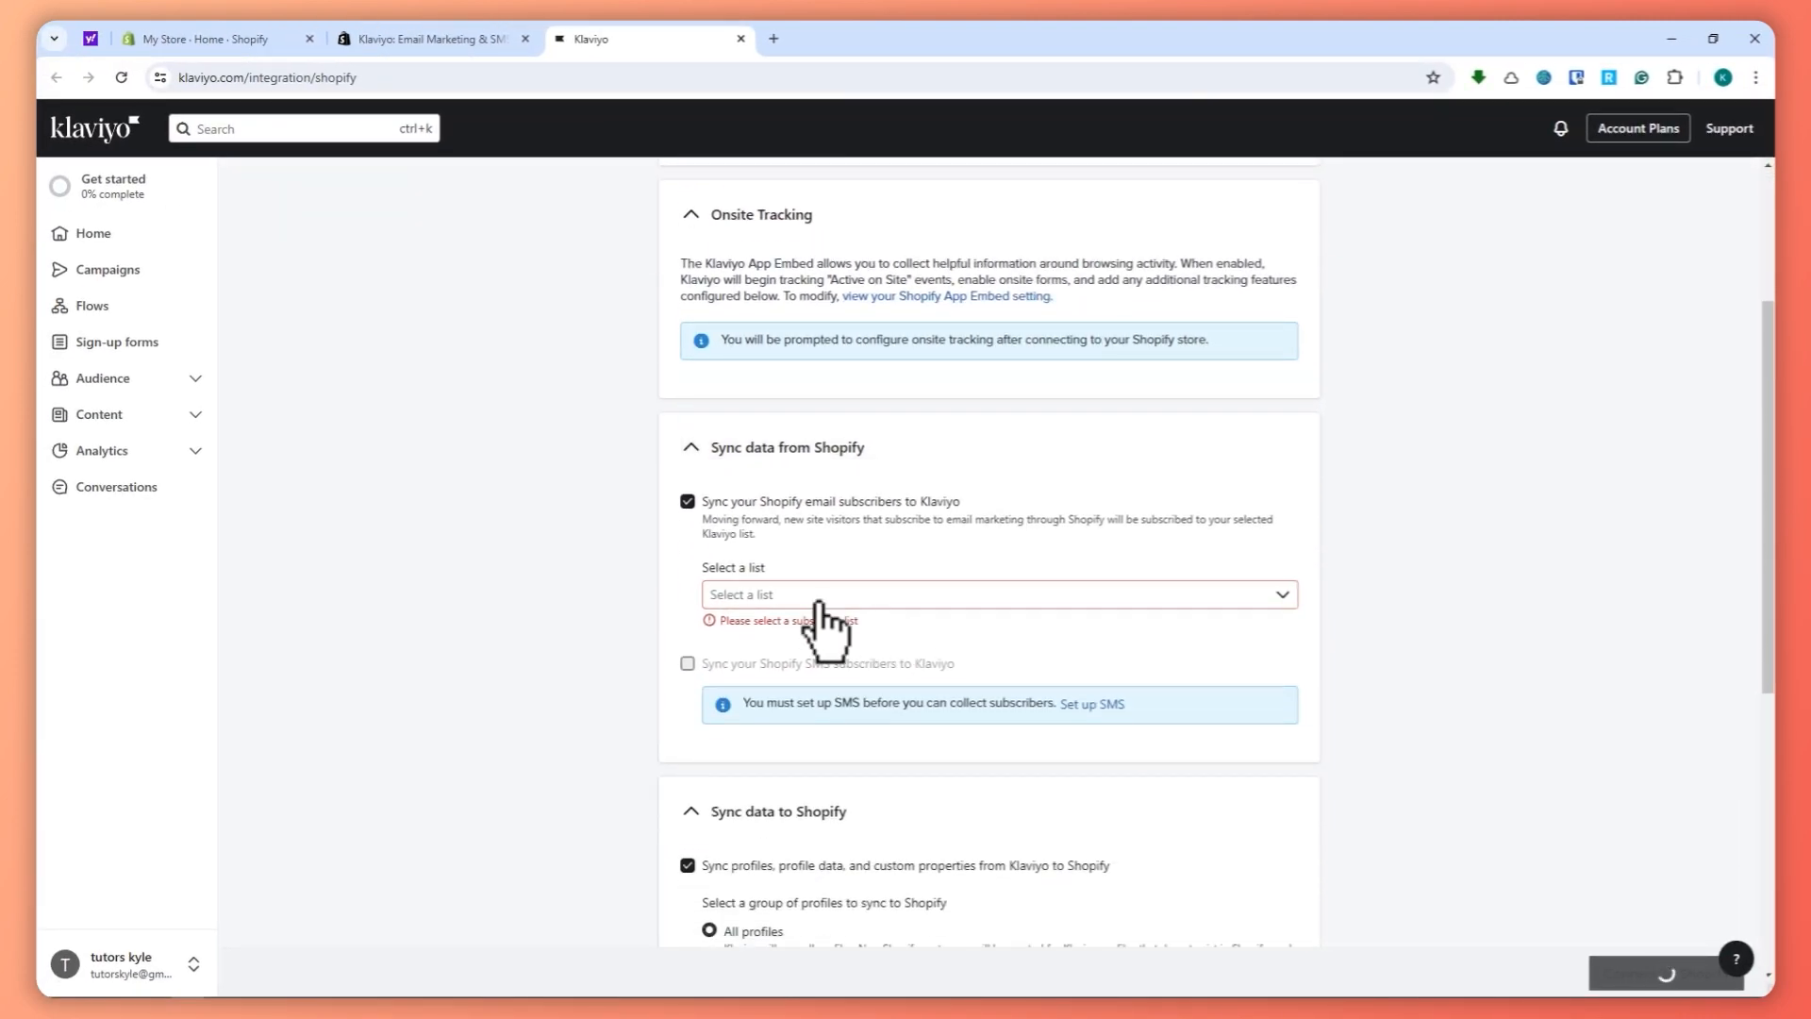
click(838, 593)
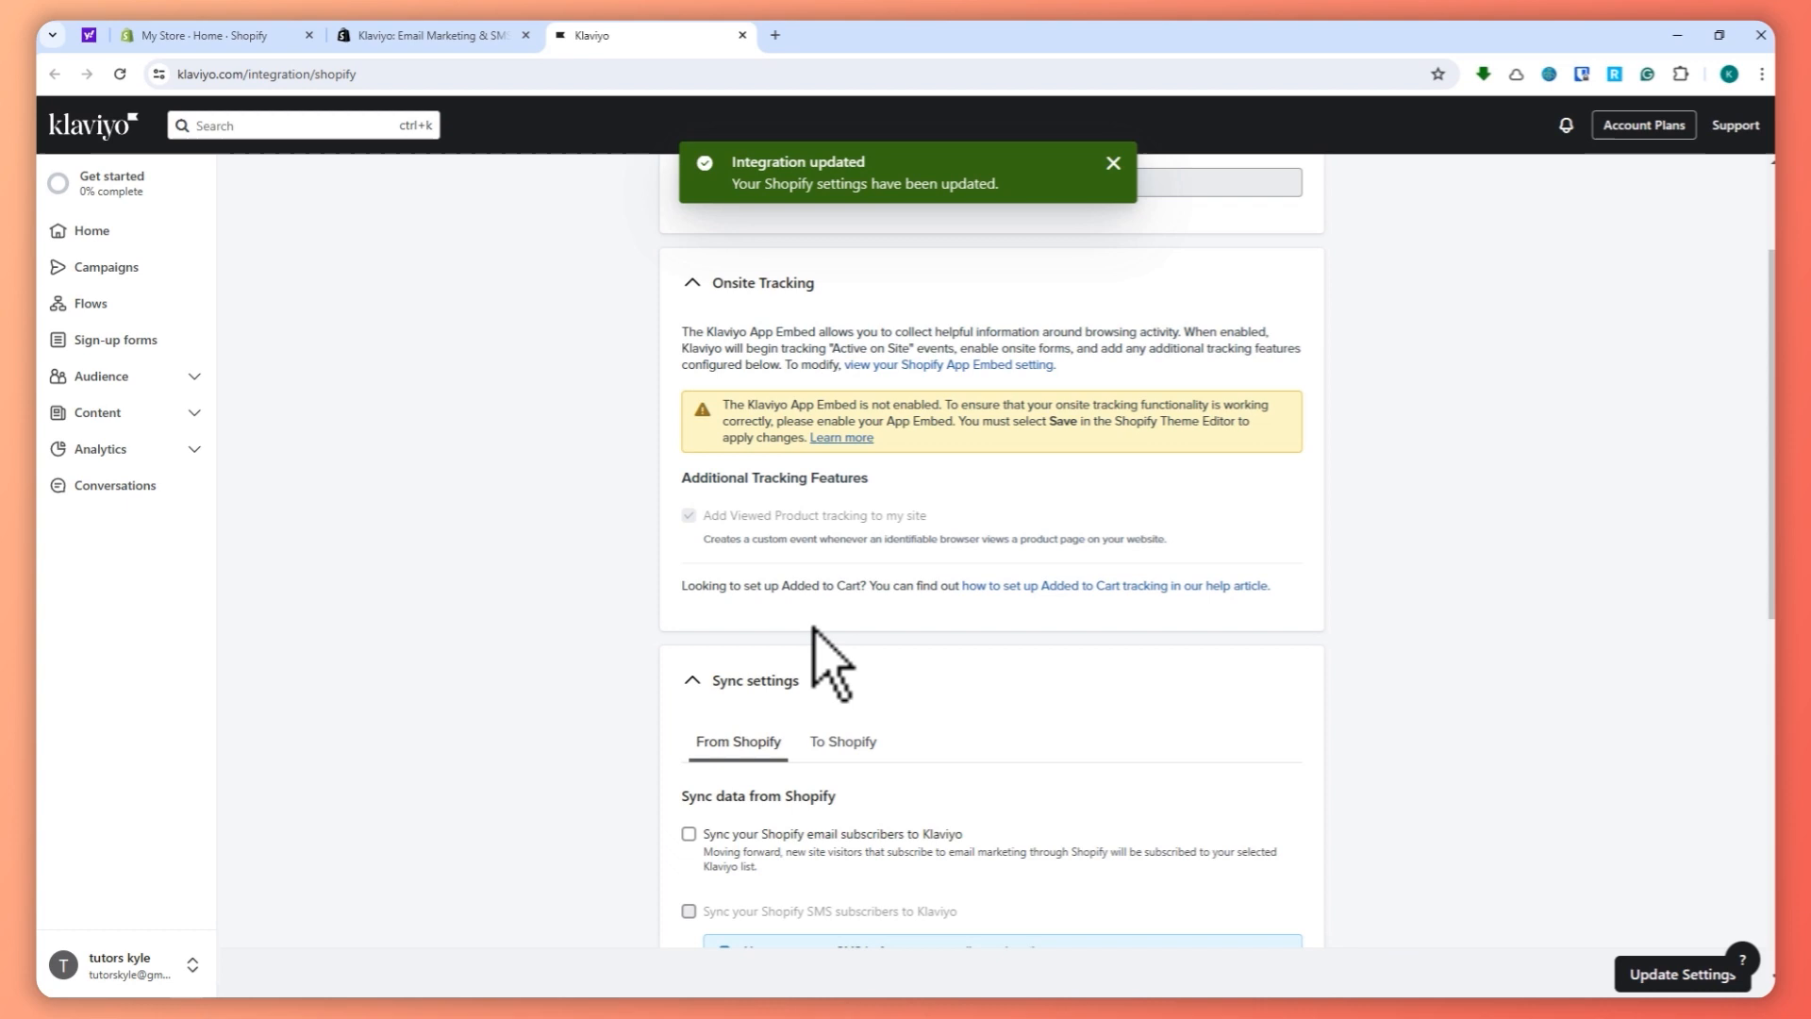
scroll(830, 660, up, 3)
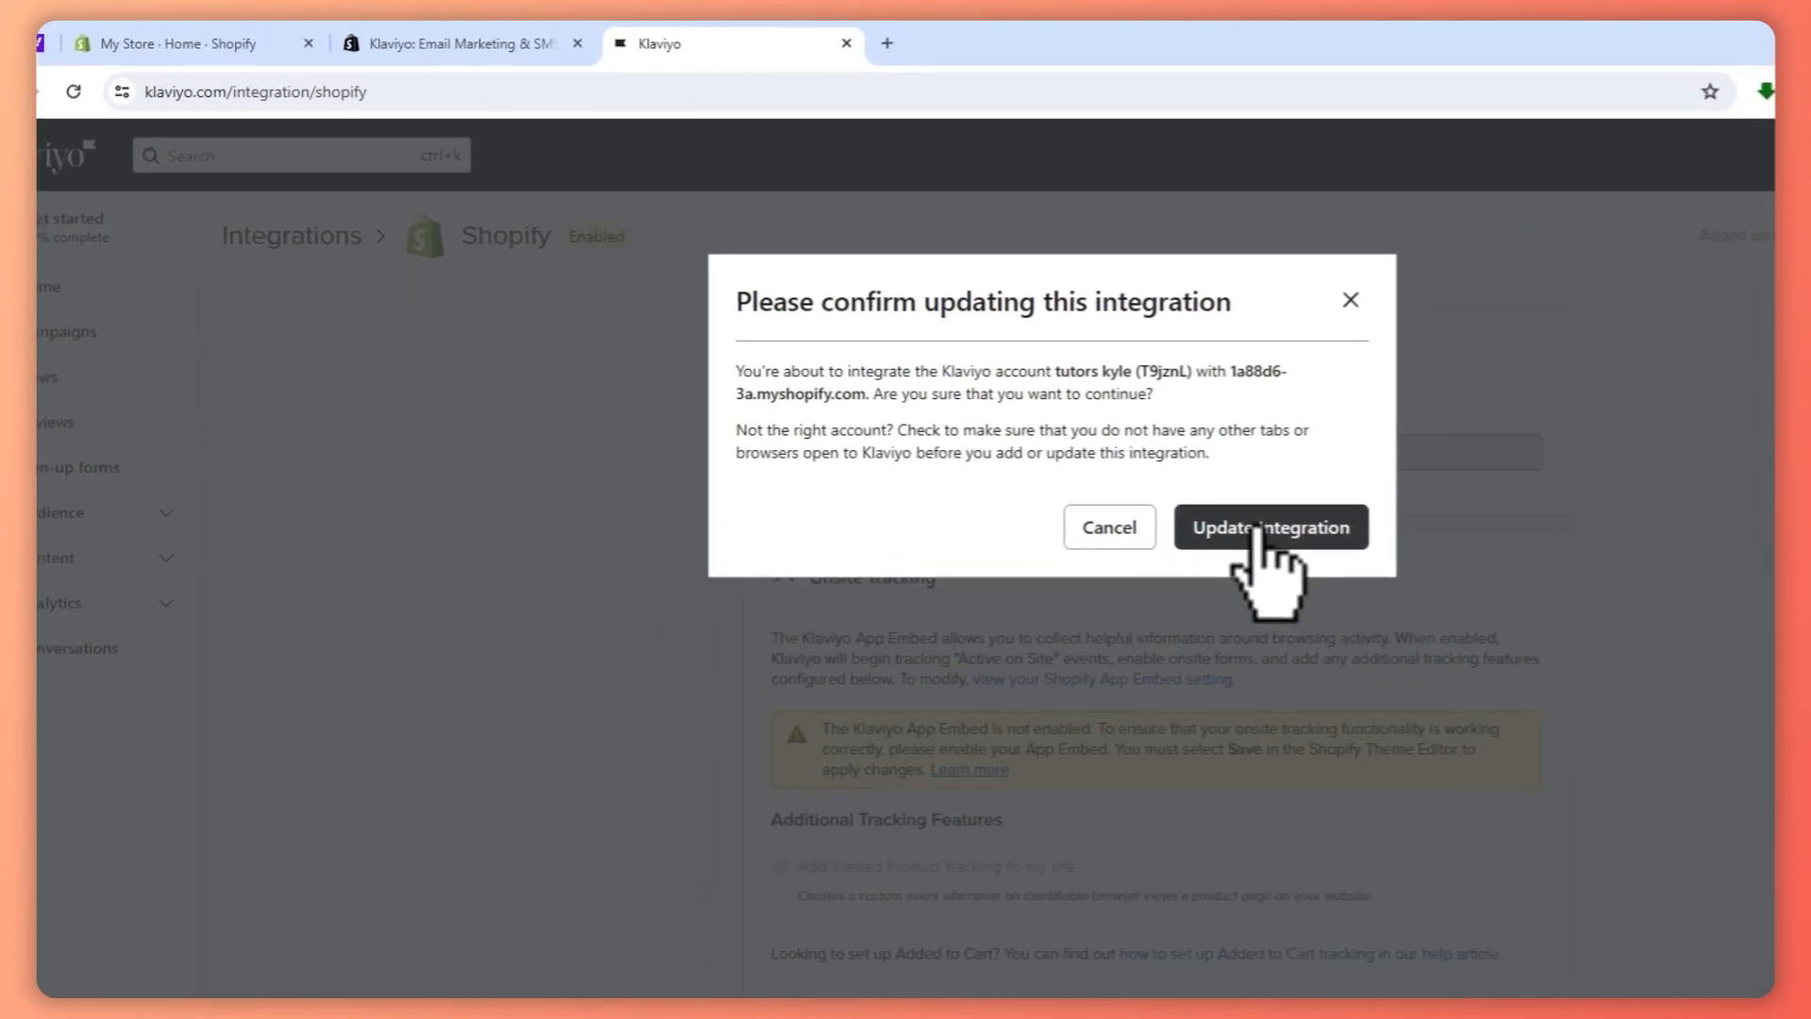
click(1259, 533)
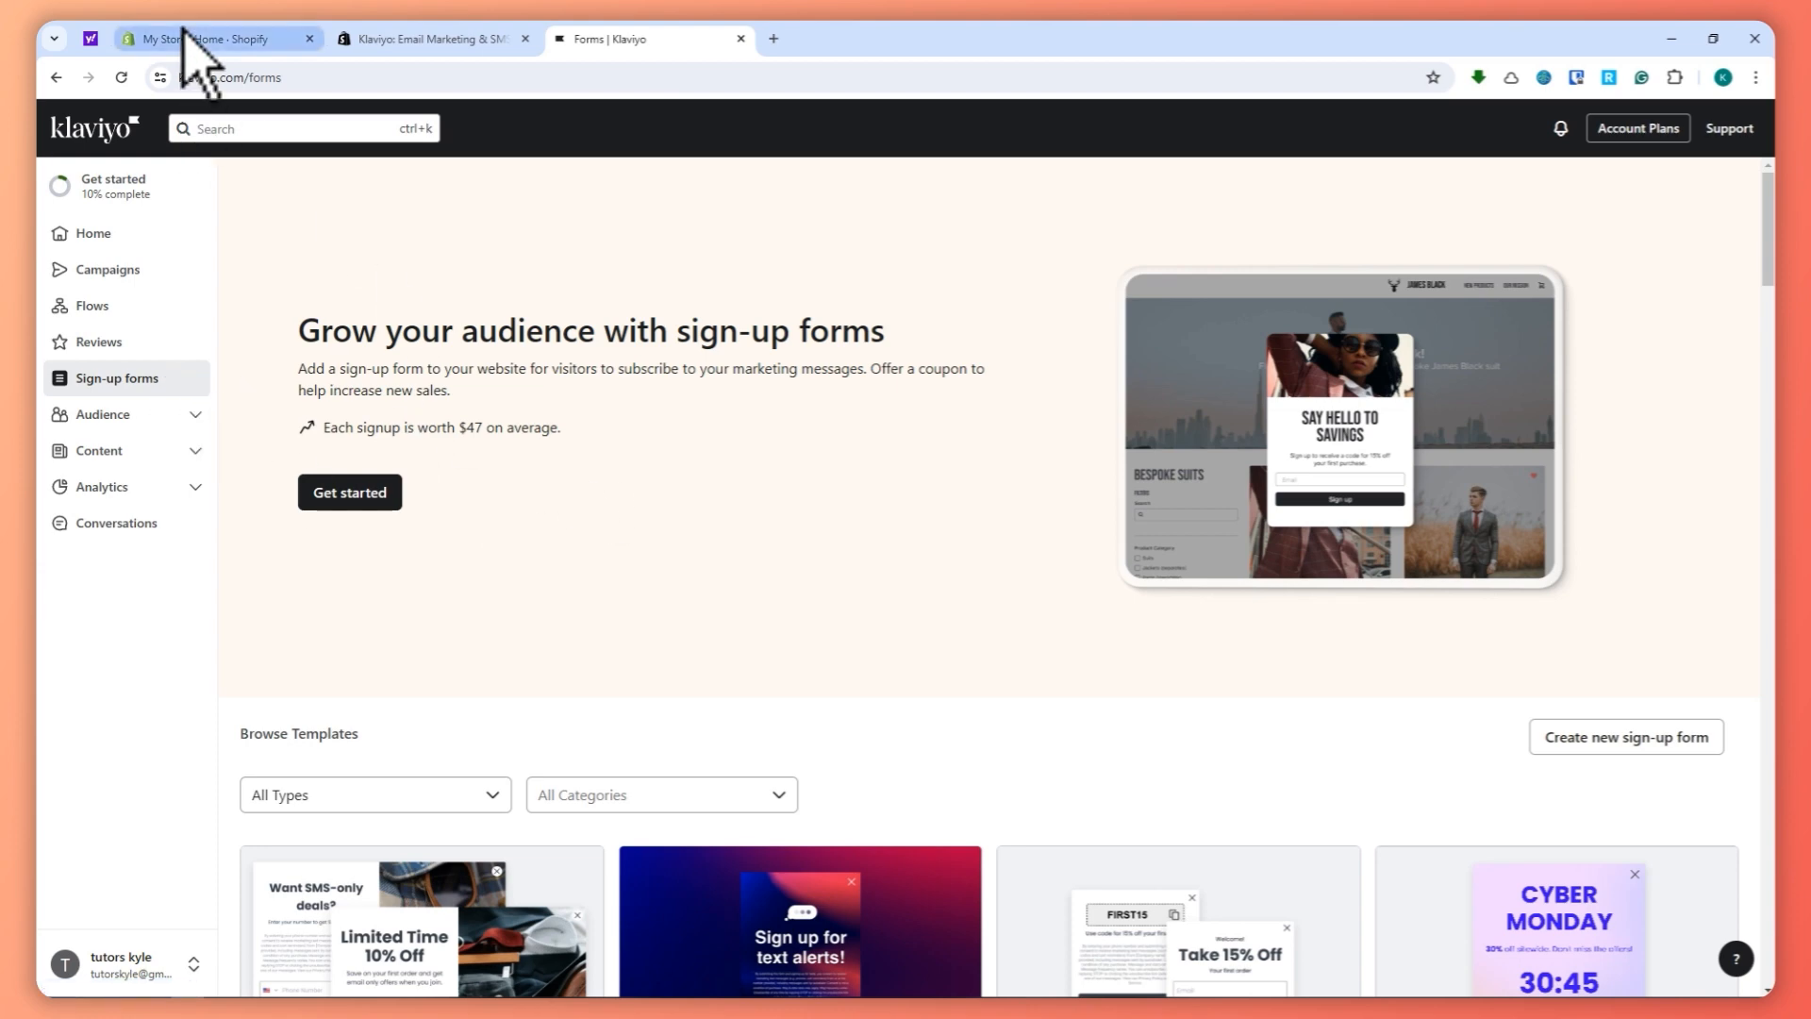
Go to Klaviyo's sign-up forms and examine the ready-made form templates
click(135, 309)
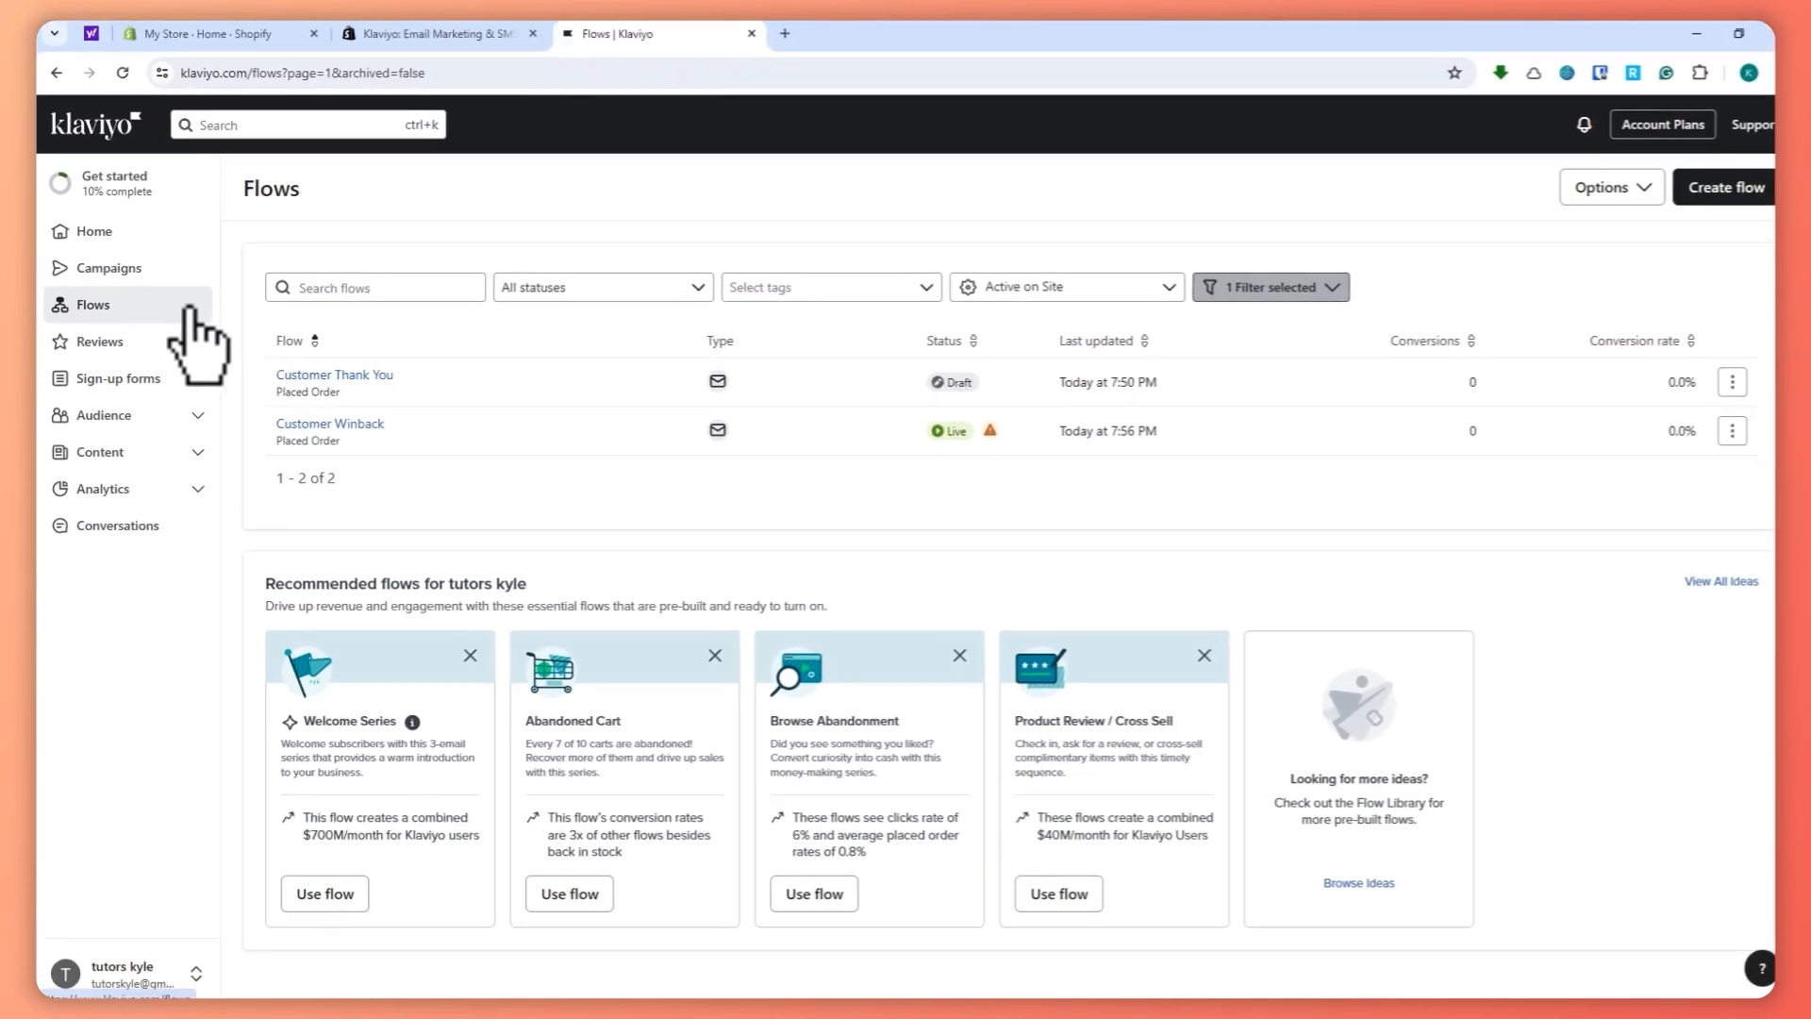
click(123, 380)
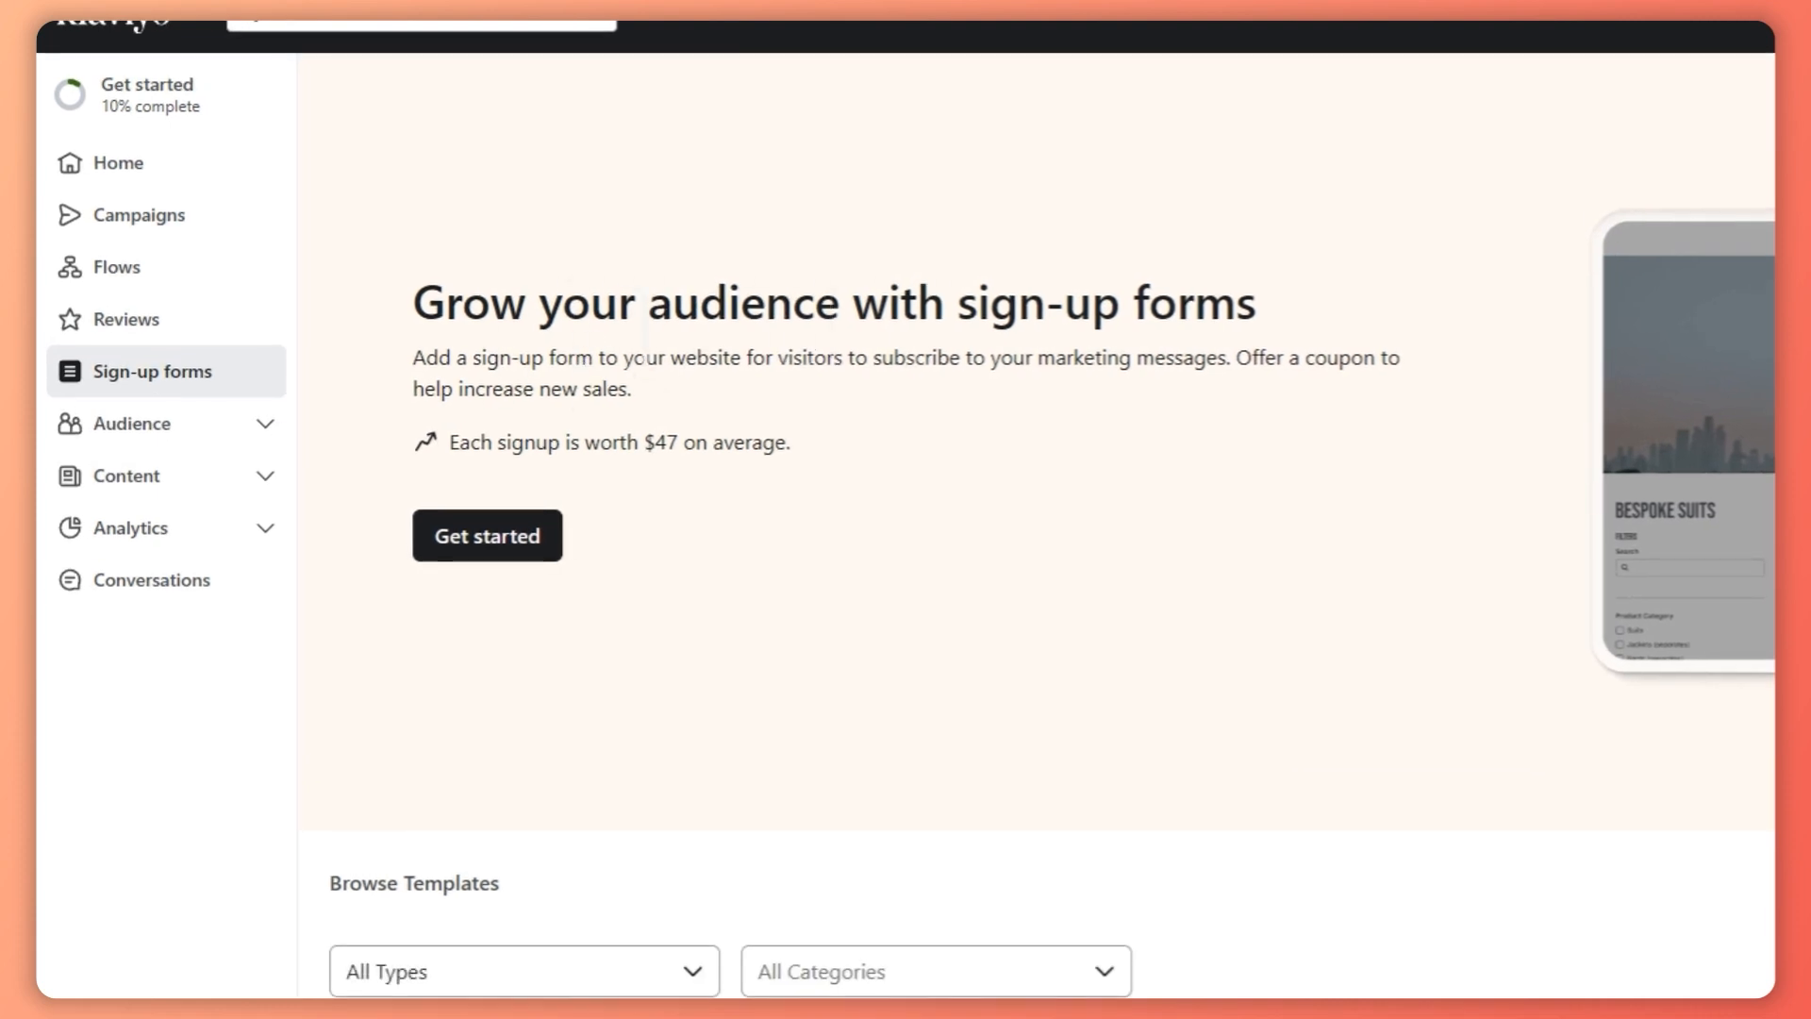
scroll(1257, 457, down, 1)
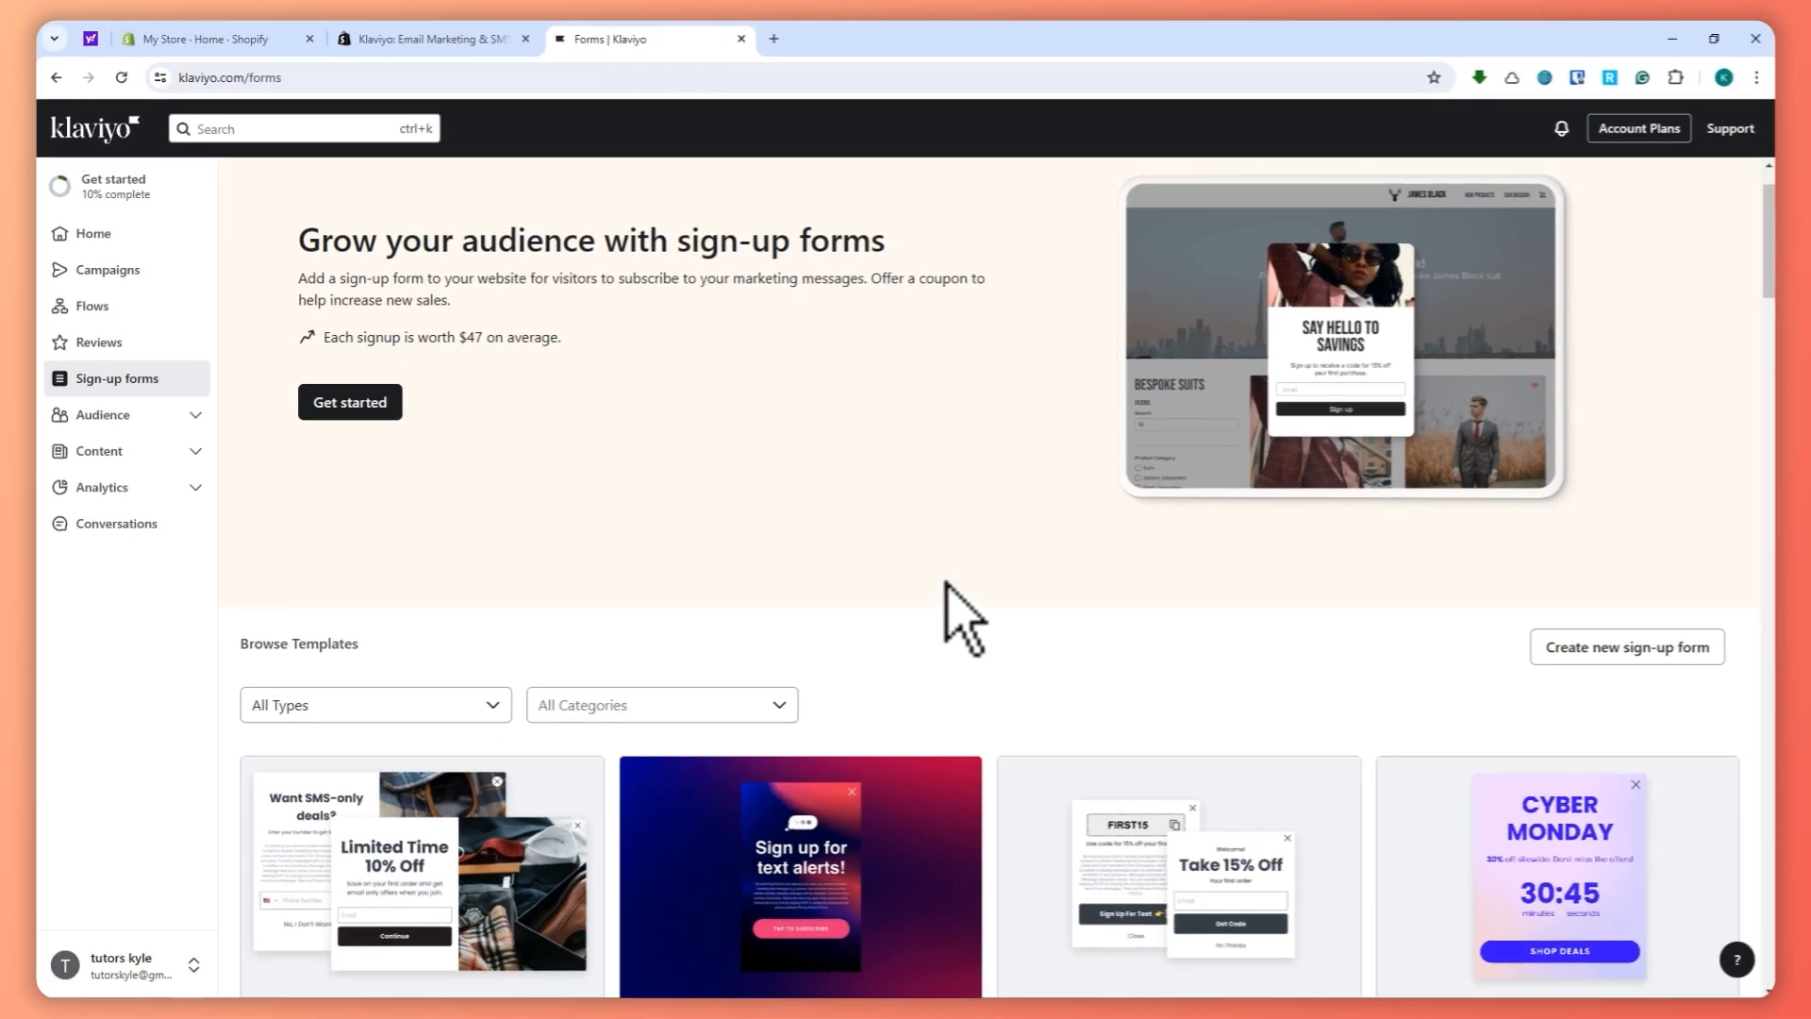
scroll(1086, 556, down, 1)
scroll(591, 392, down, 4)
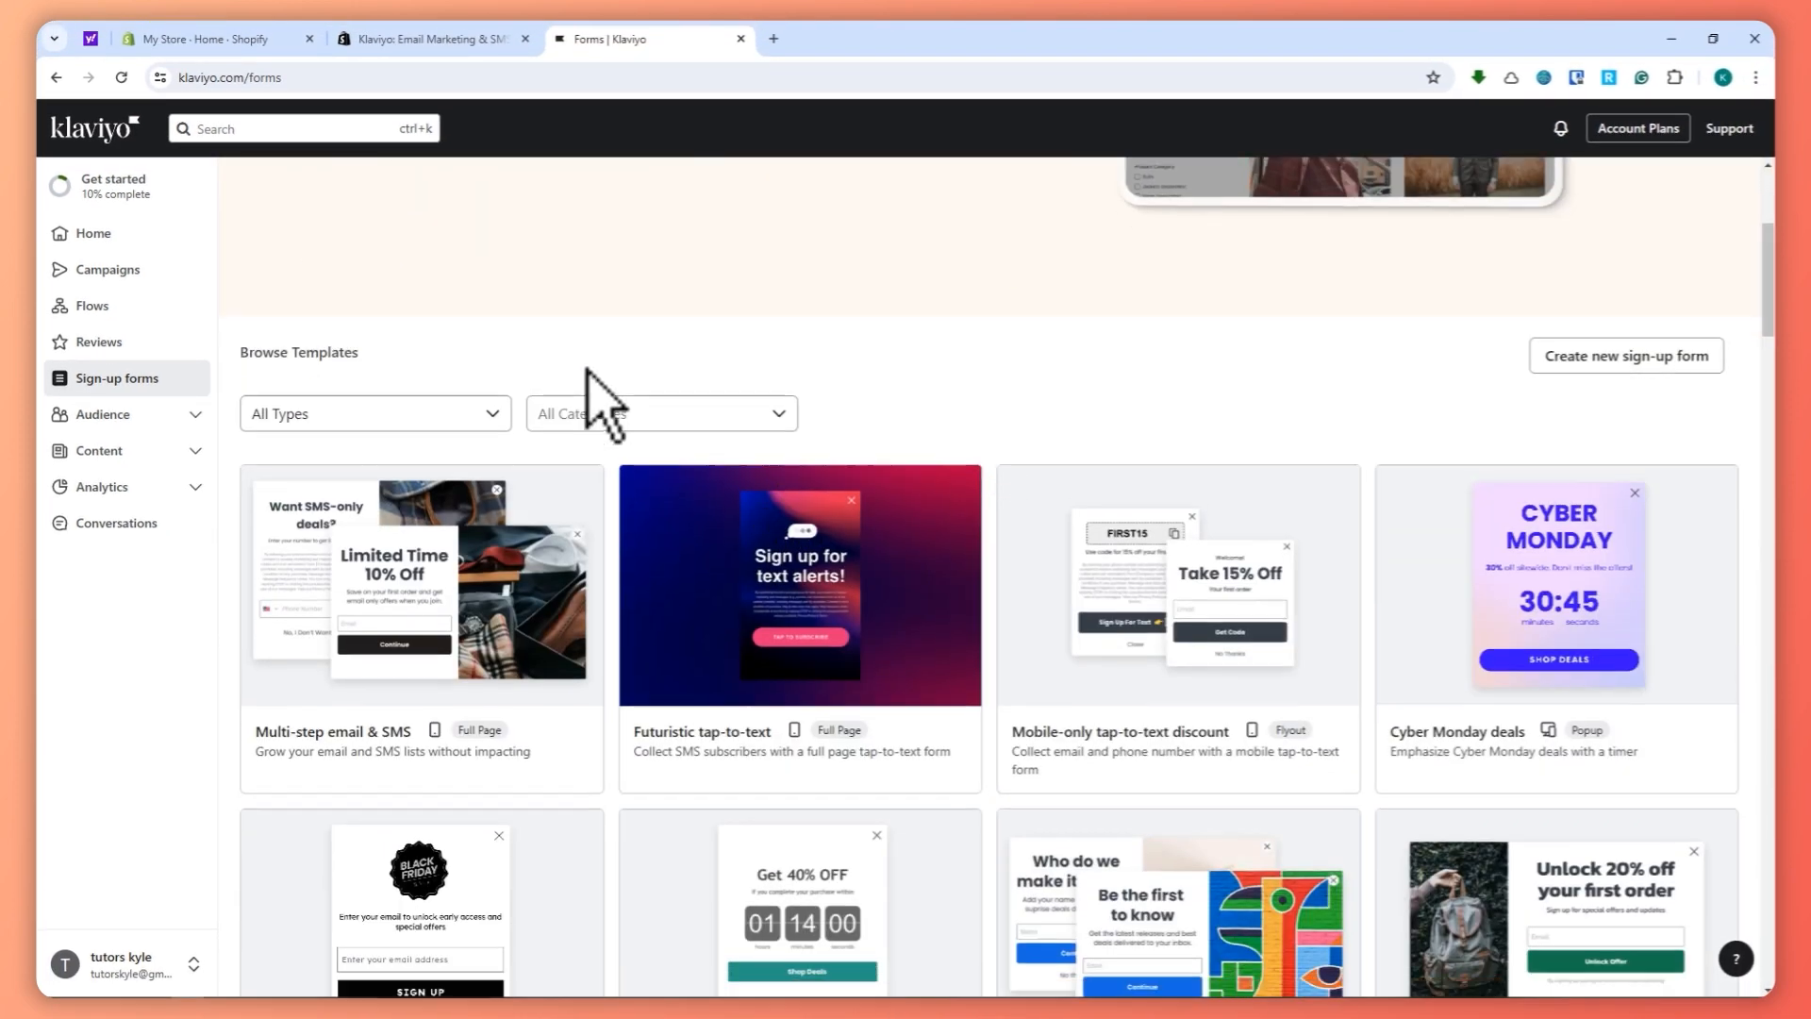
scroll(396, 477, up, 2)
scroll(929, 455, up, 4)
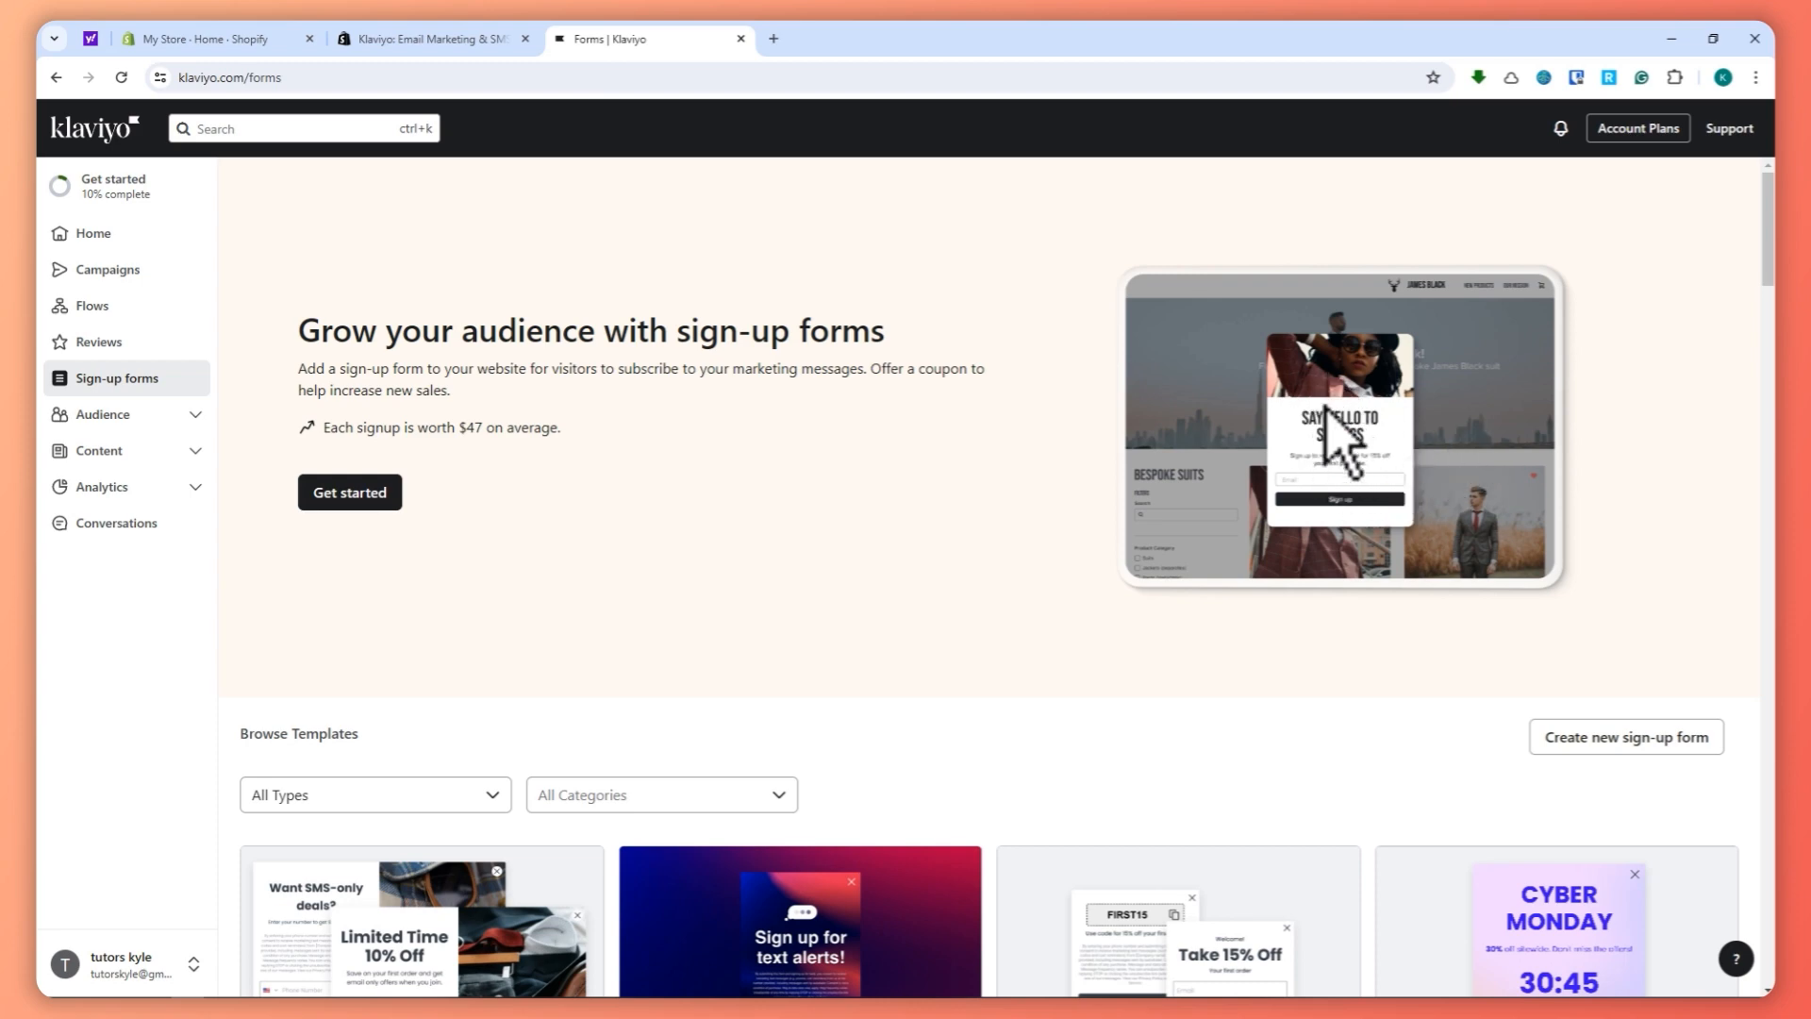
scroll(1192, 506, down, 5)
scroll(808, 518, up, 3)
scroll(1204, 529, down, 2)
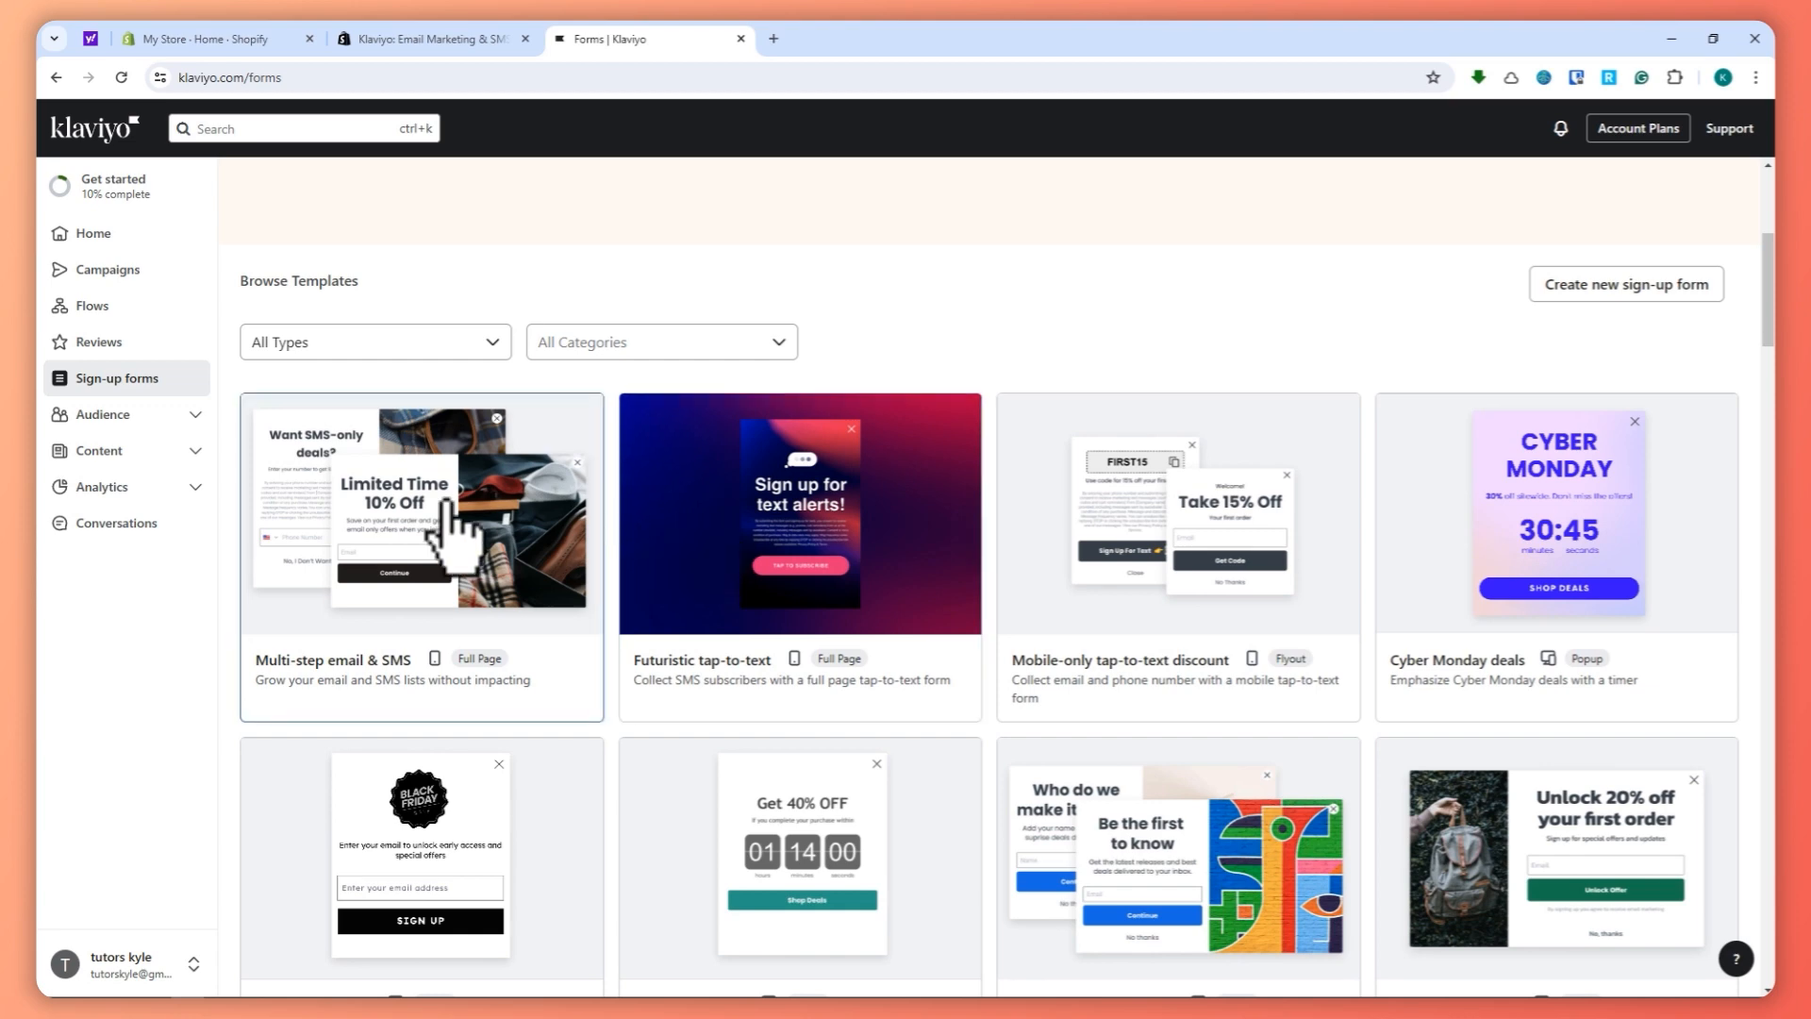
scroll(622, 641, down, 1)
scroll(608, 608, down, 2)
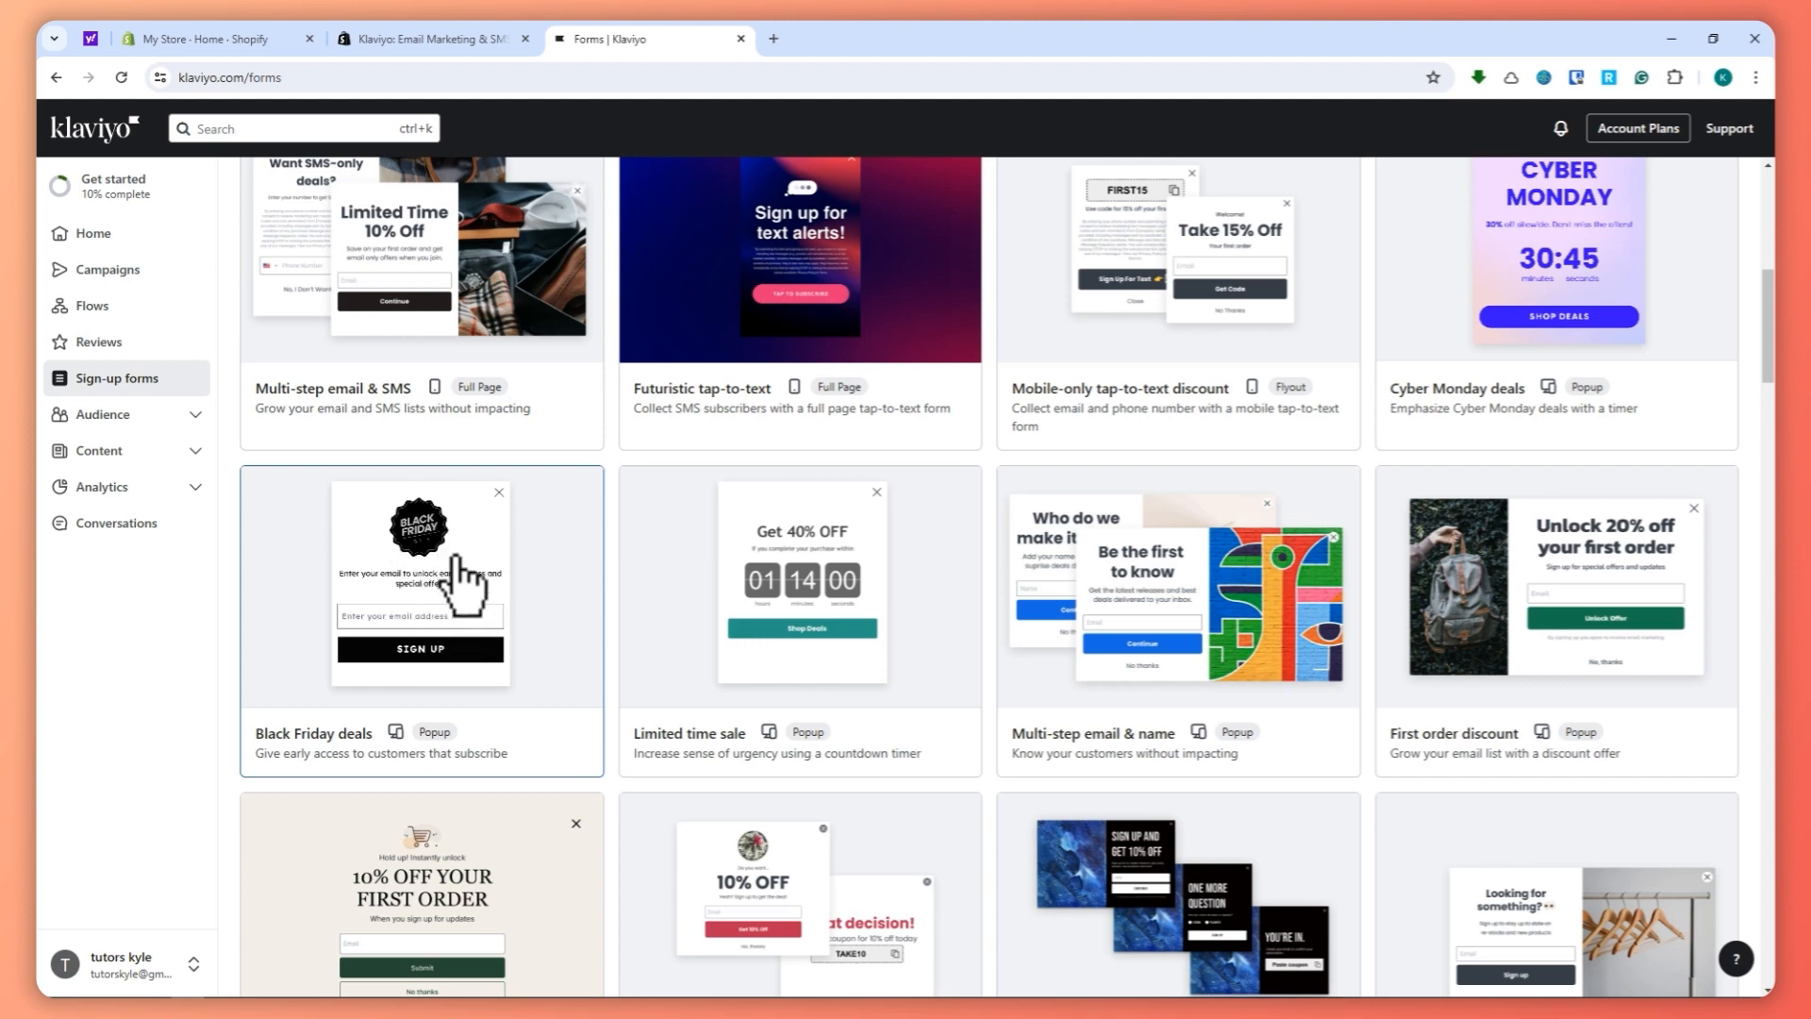
Choose the Black Friday deals popup template and name the new form "sample tutorial"
click(457, 564)
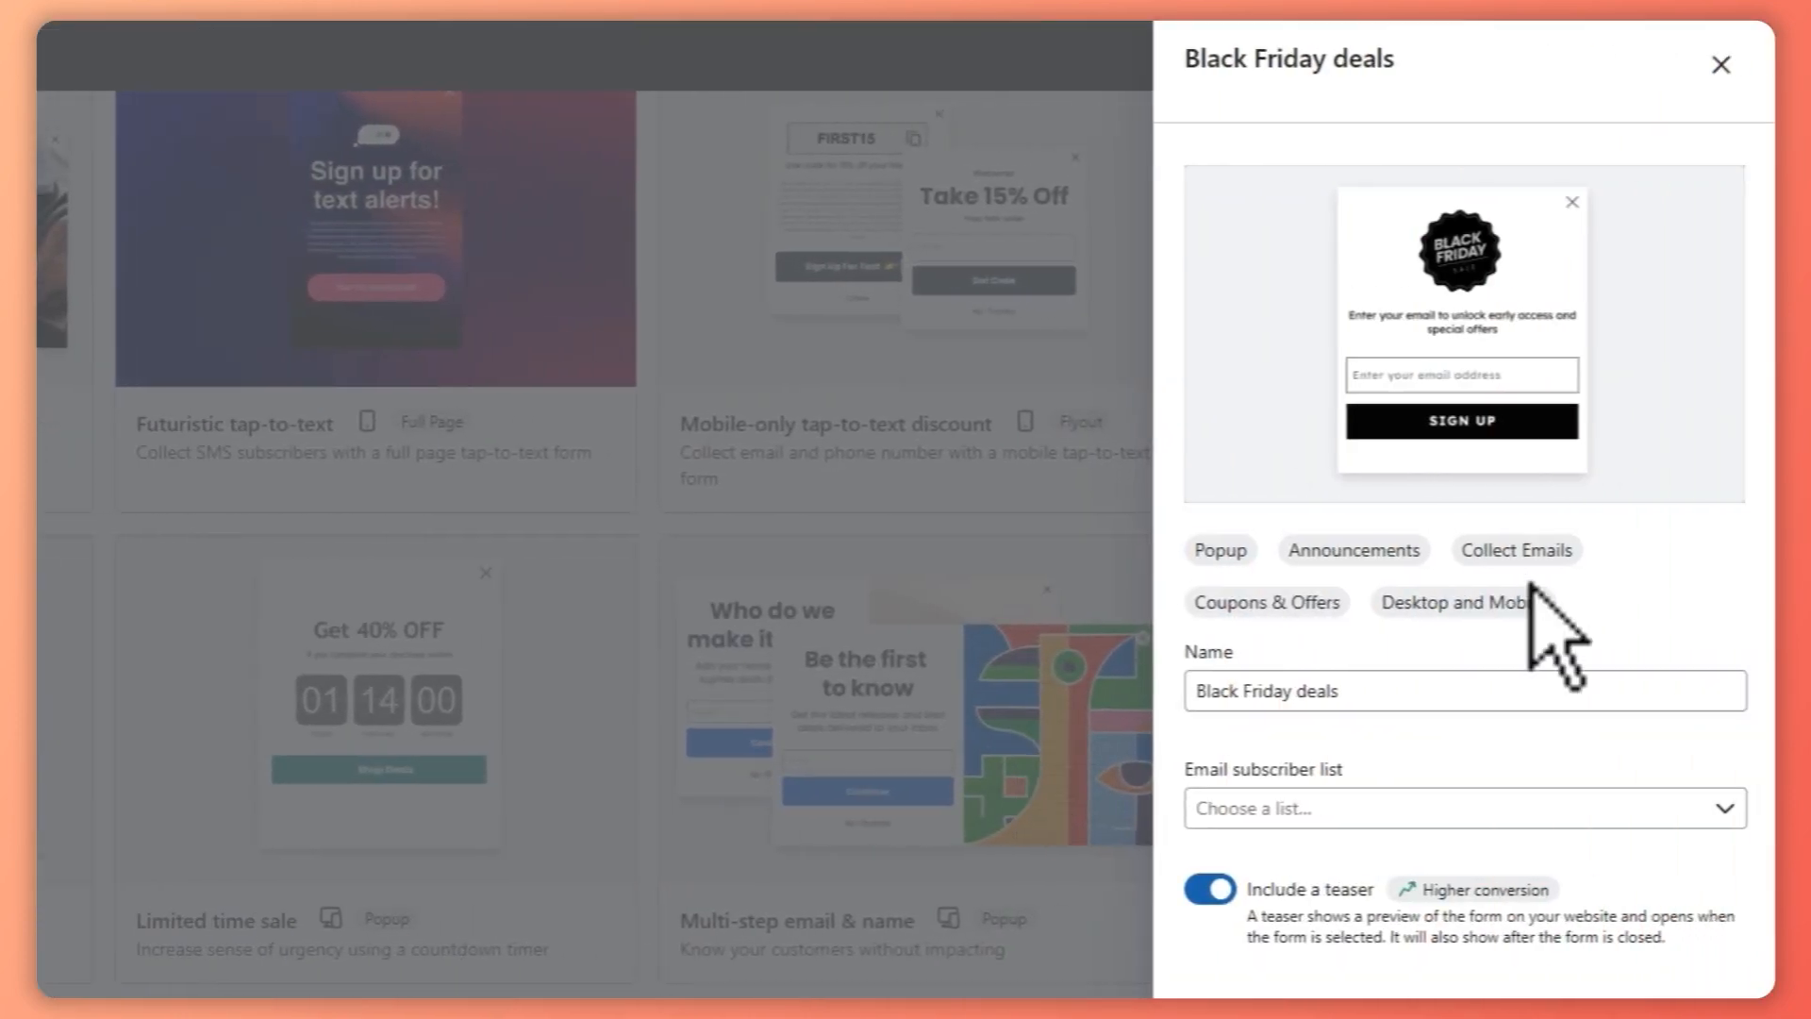
click(1369, 694)
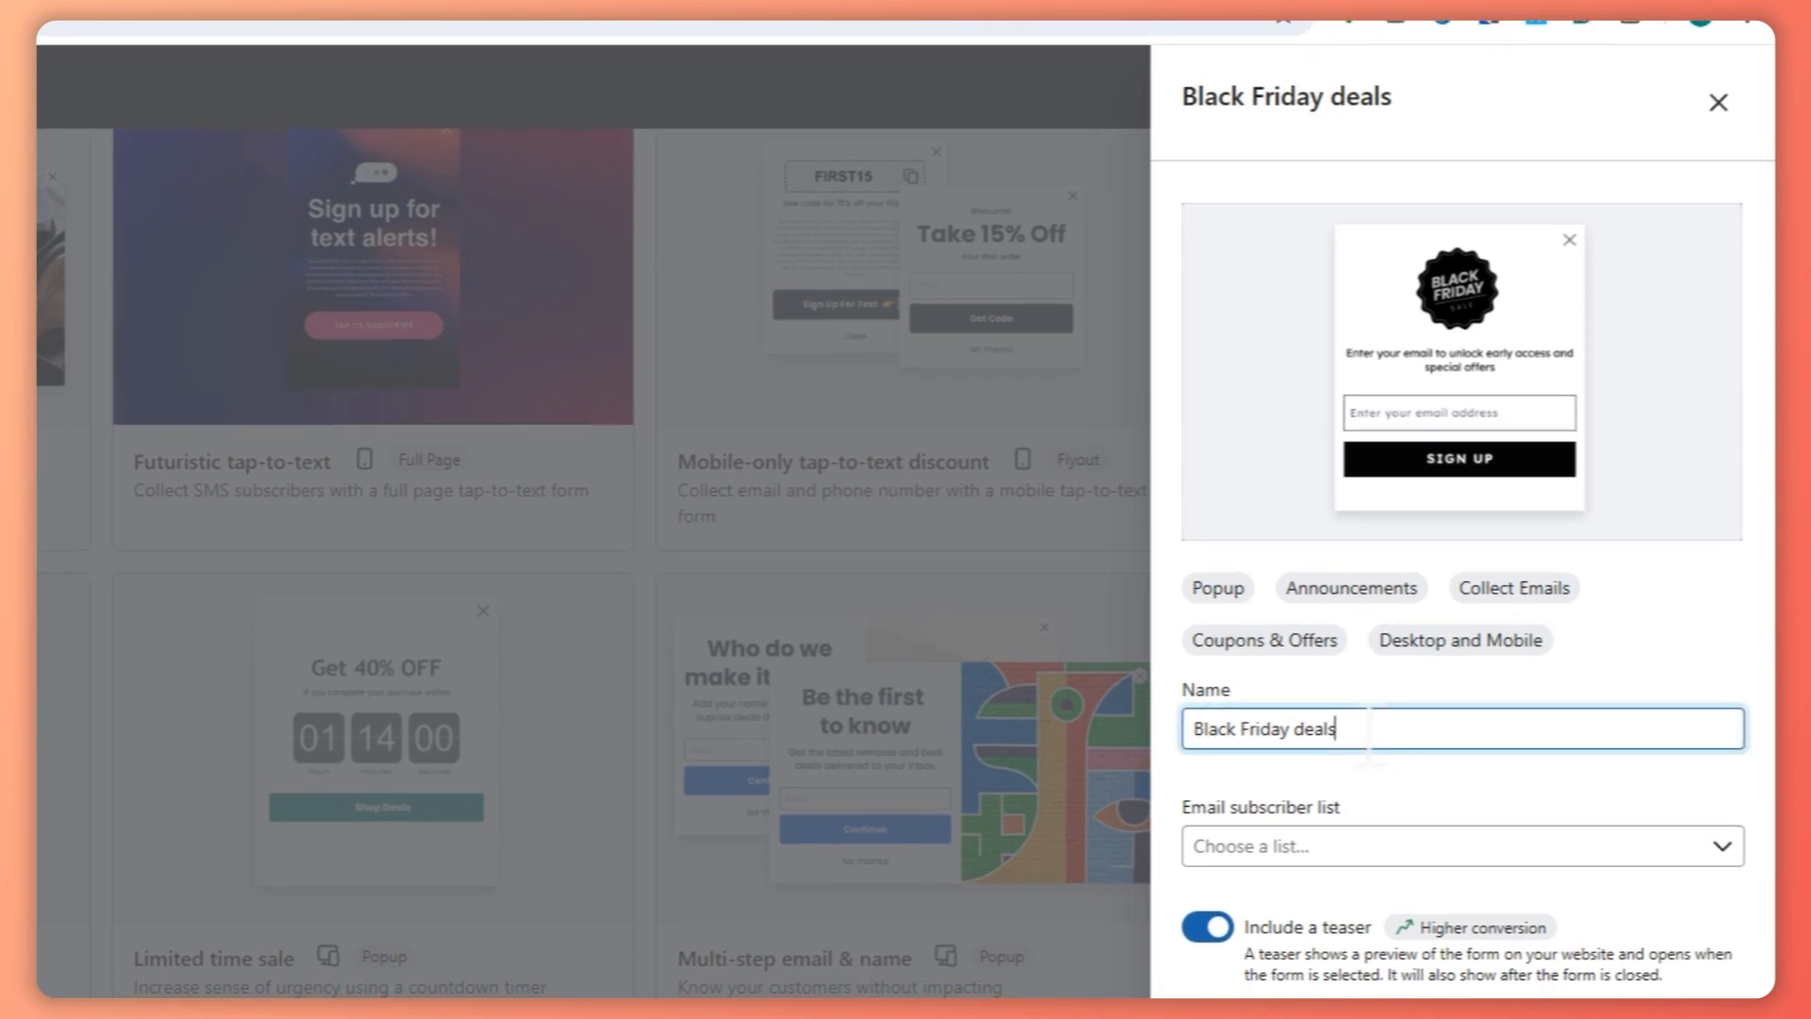
drag(1370, 731, 1185, 724)
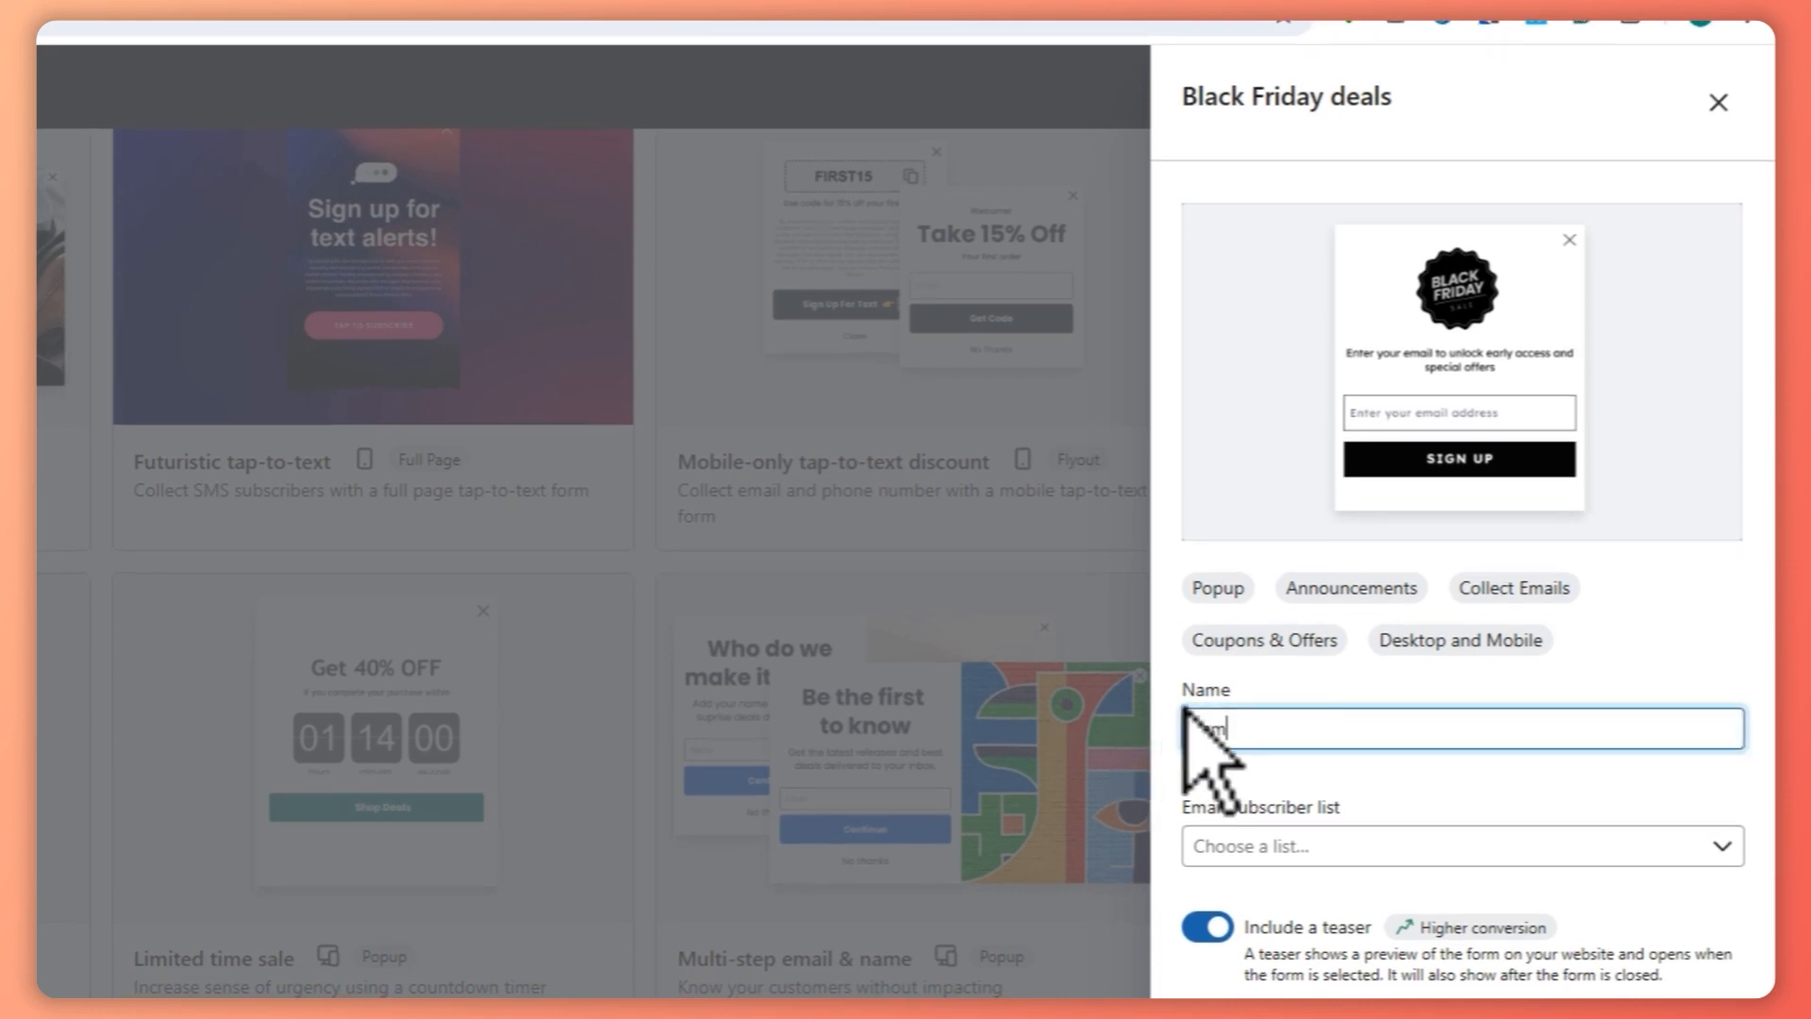
text(sample tutorial)
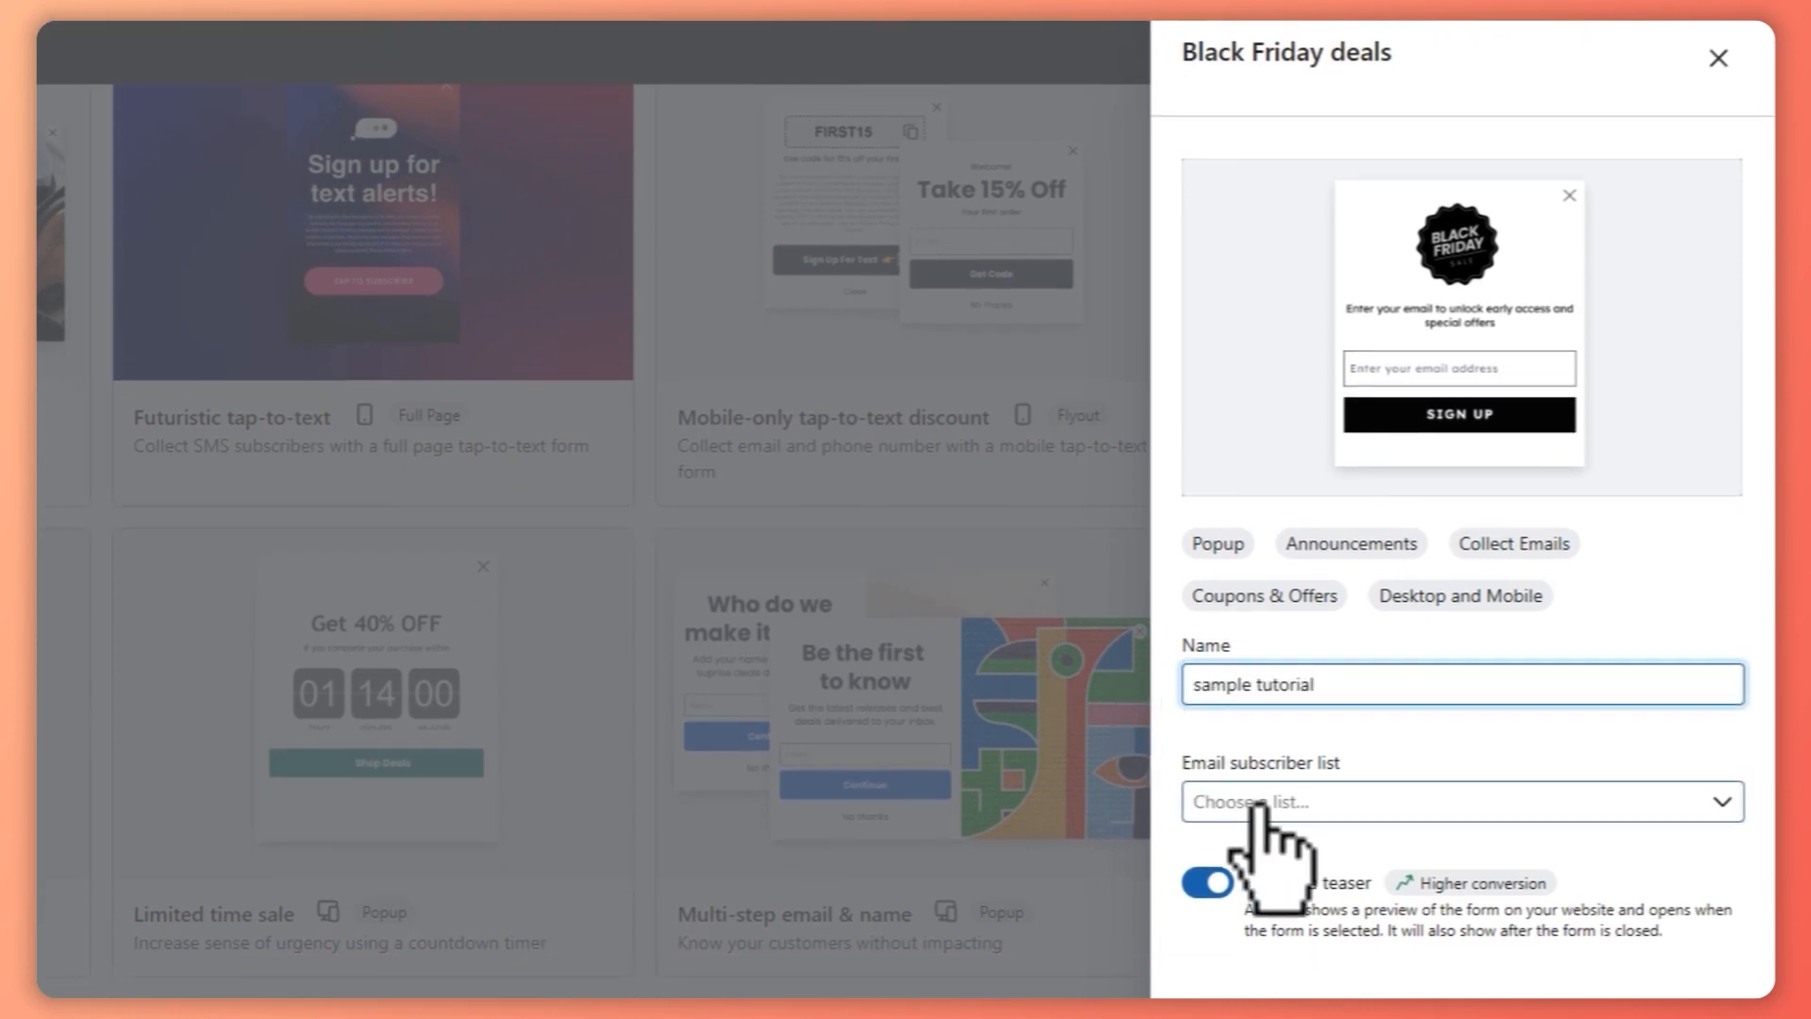
Assign Preview List as the form's email subscriber list and create the form with its teaser included
click(1412, 845)
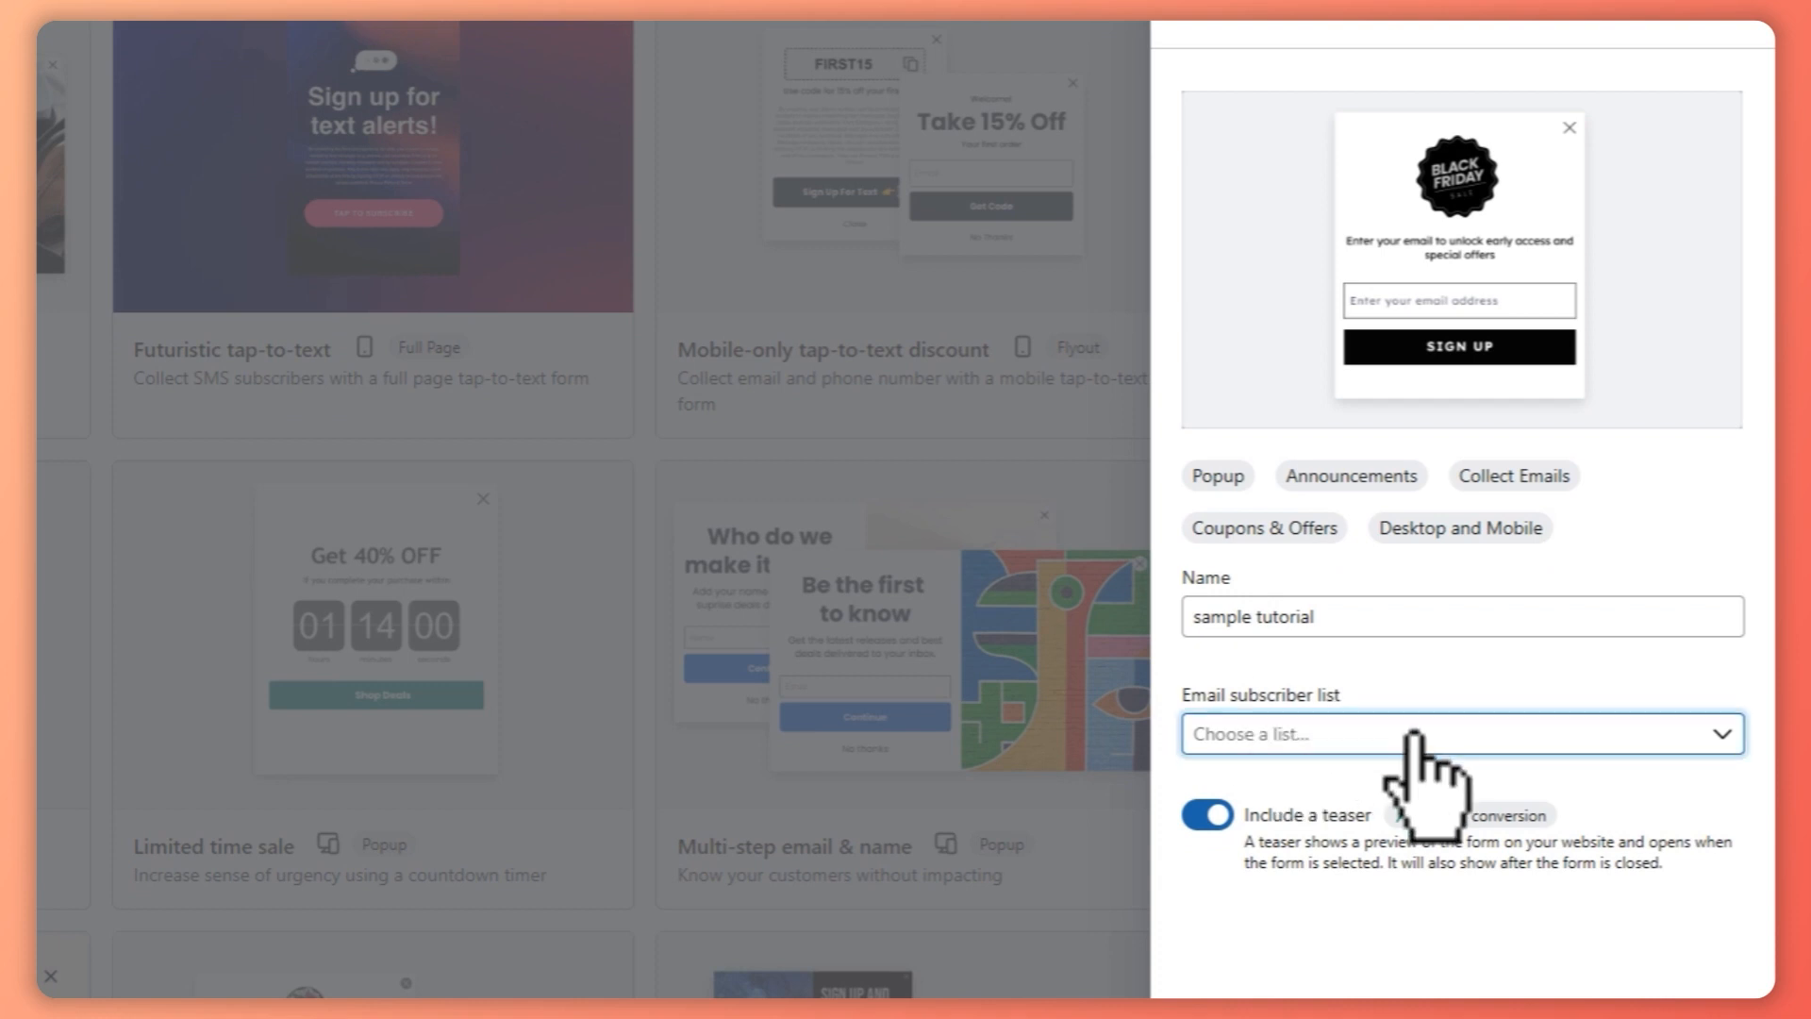
click(1412, 734)
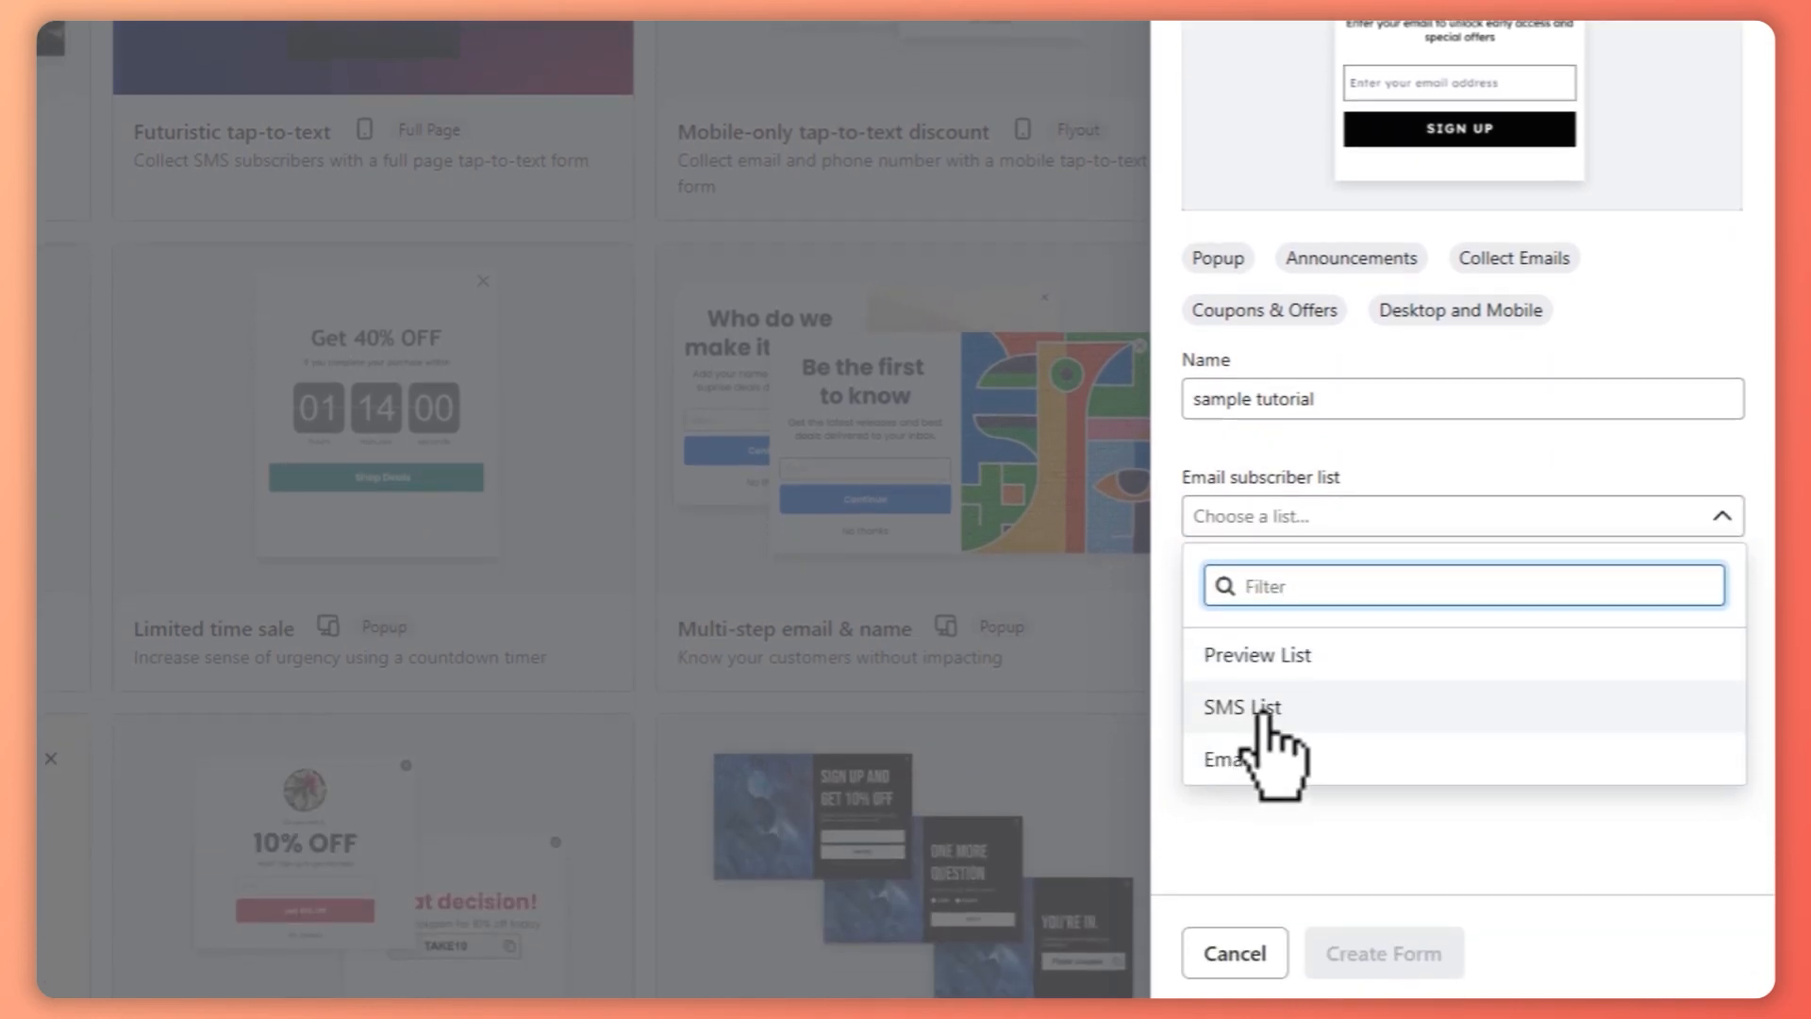
click(1264, 710)
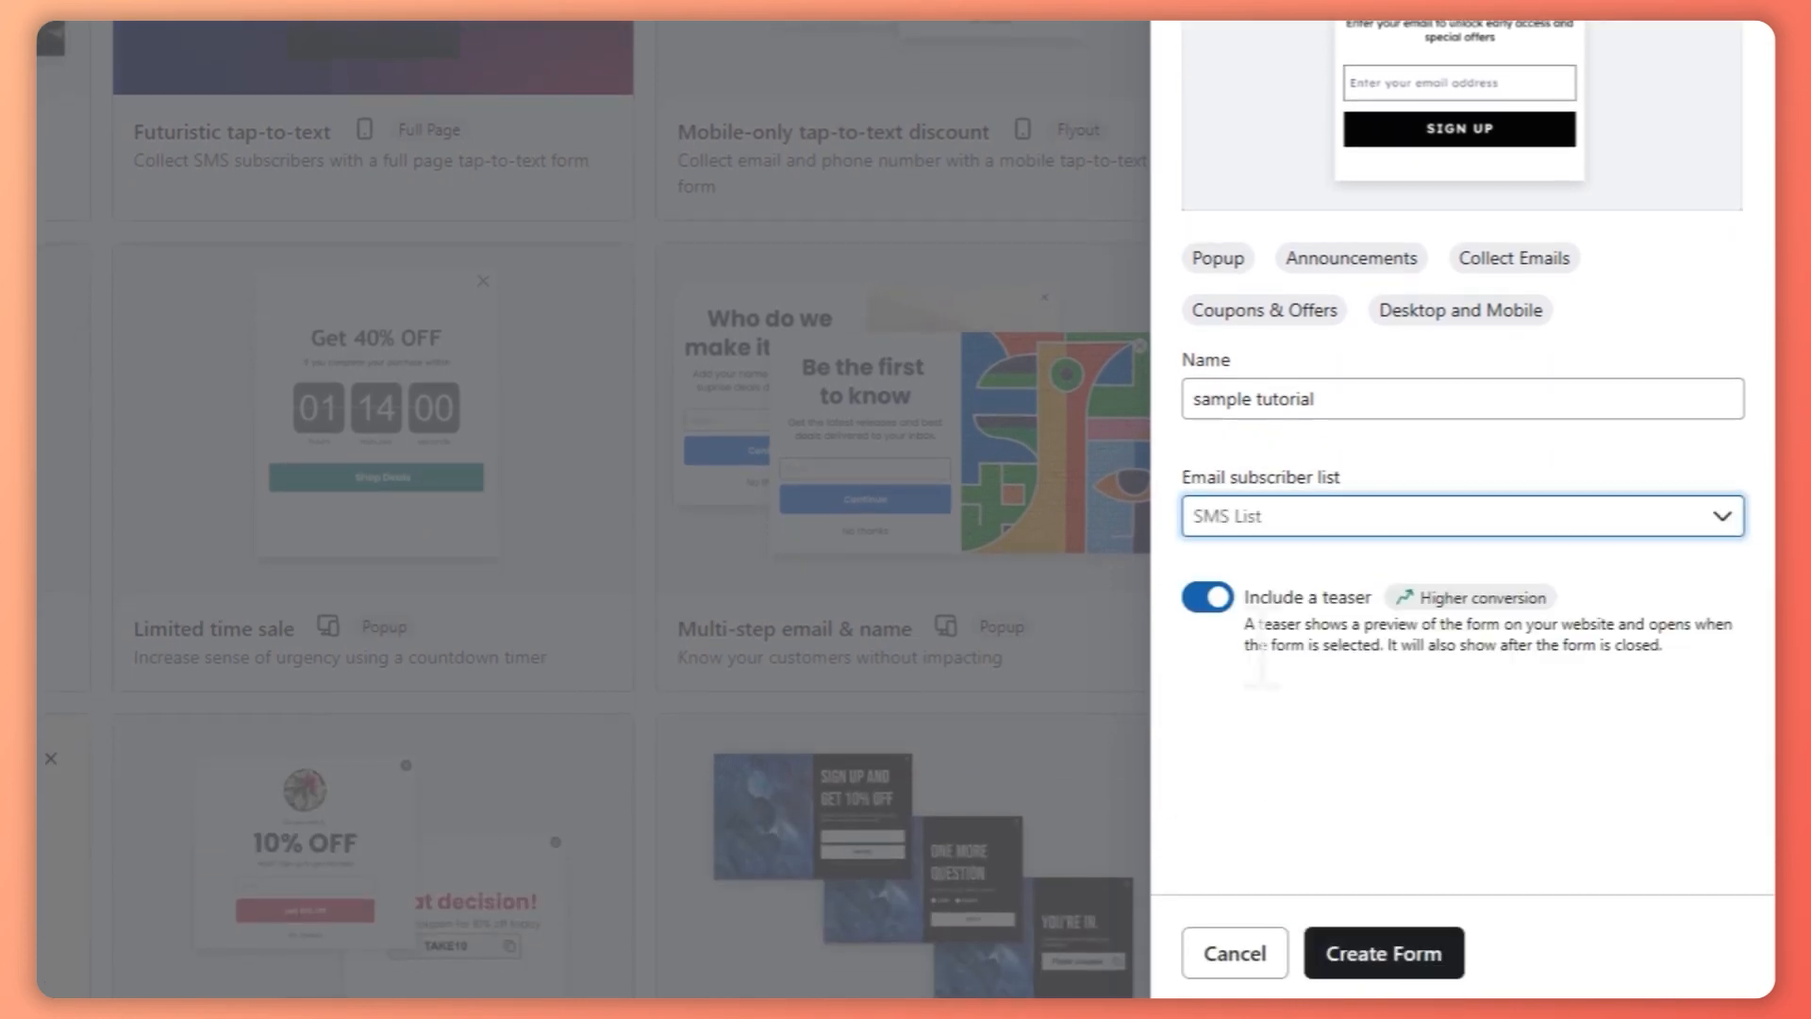
click(1280, 524)
click(1287, 655)
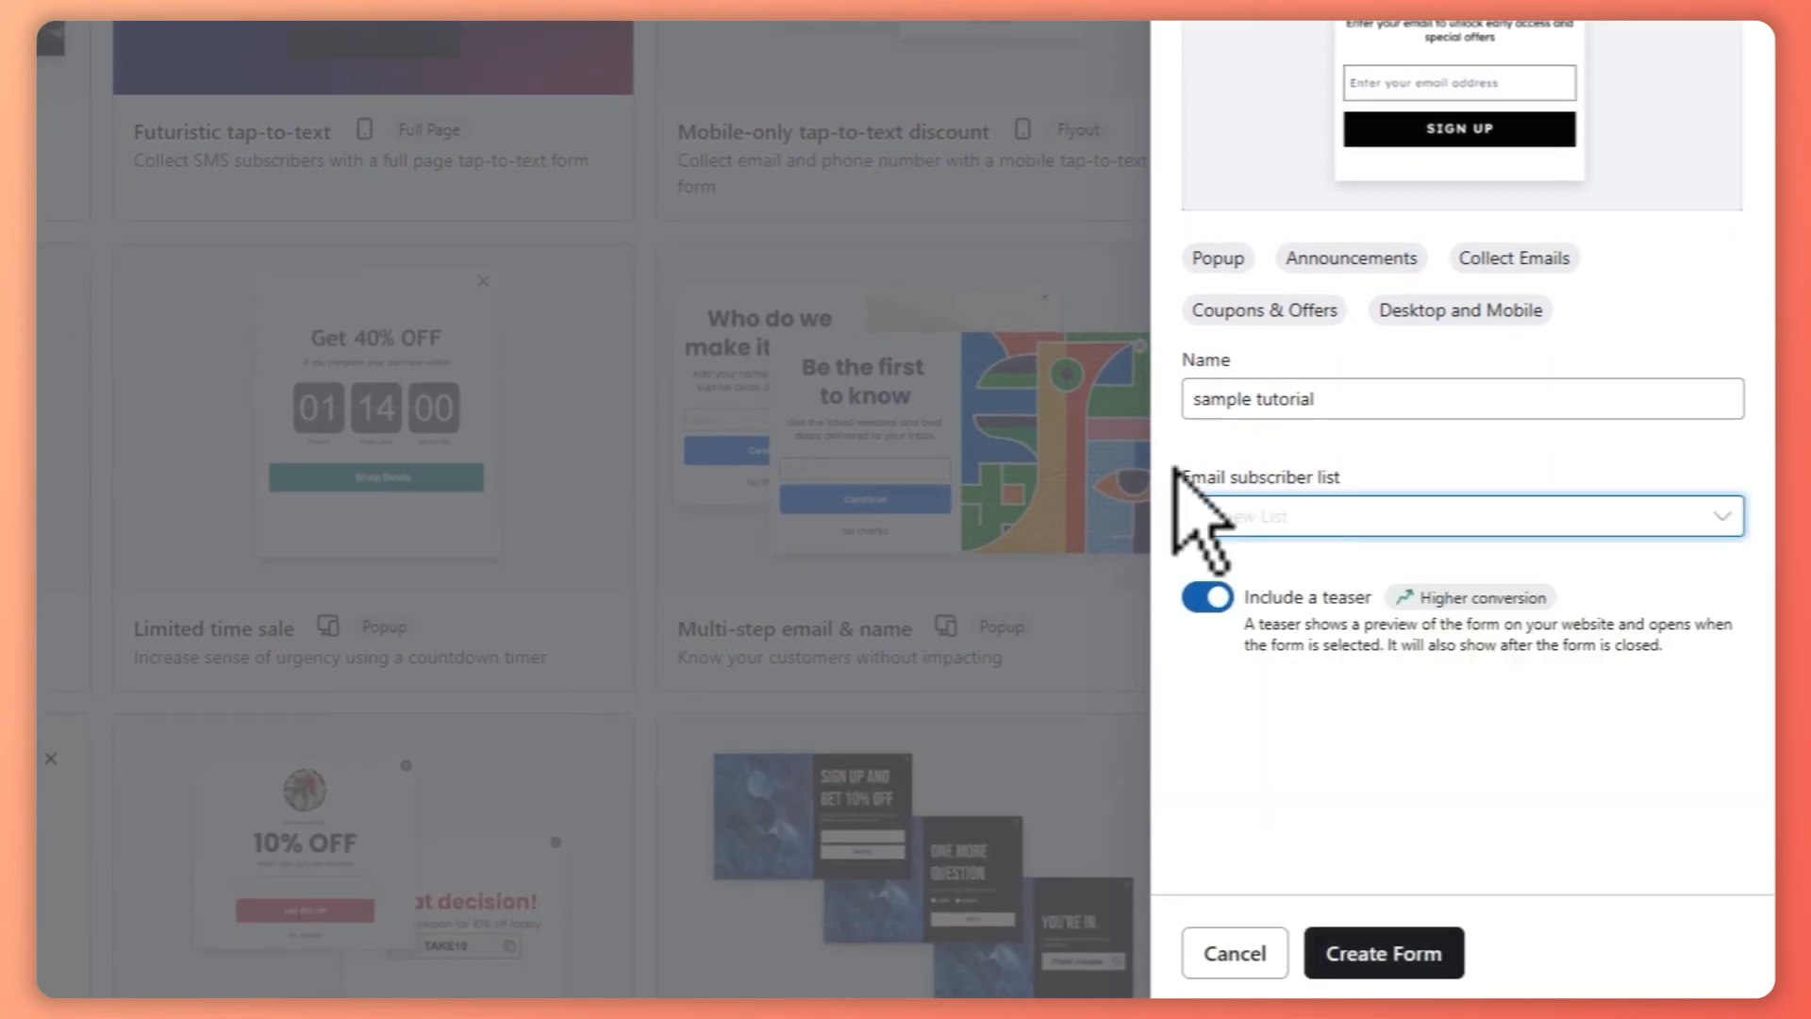
click(1412, 946)
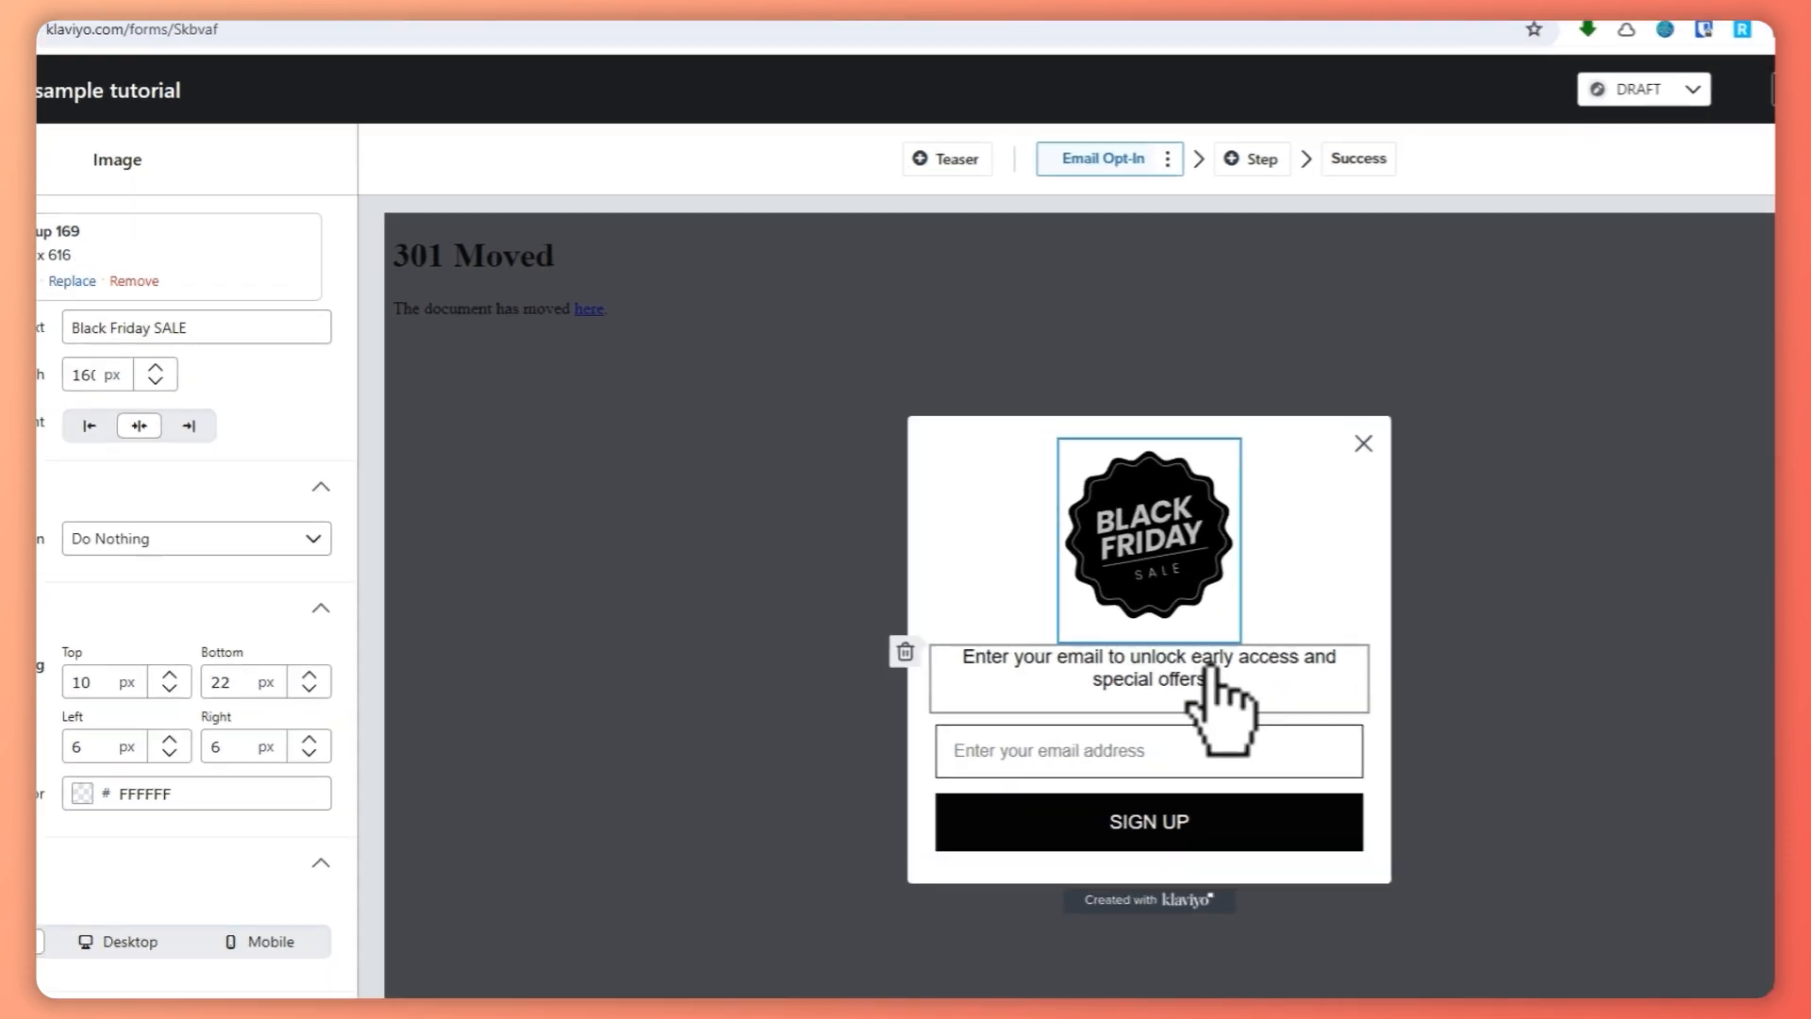
Replace the popup's text below the Black Friday badge with "BLACK FRIDAY SPECIAL FOR A LIMITED TIME ONLY"
click(1169, 615)
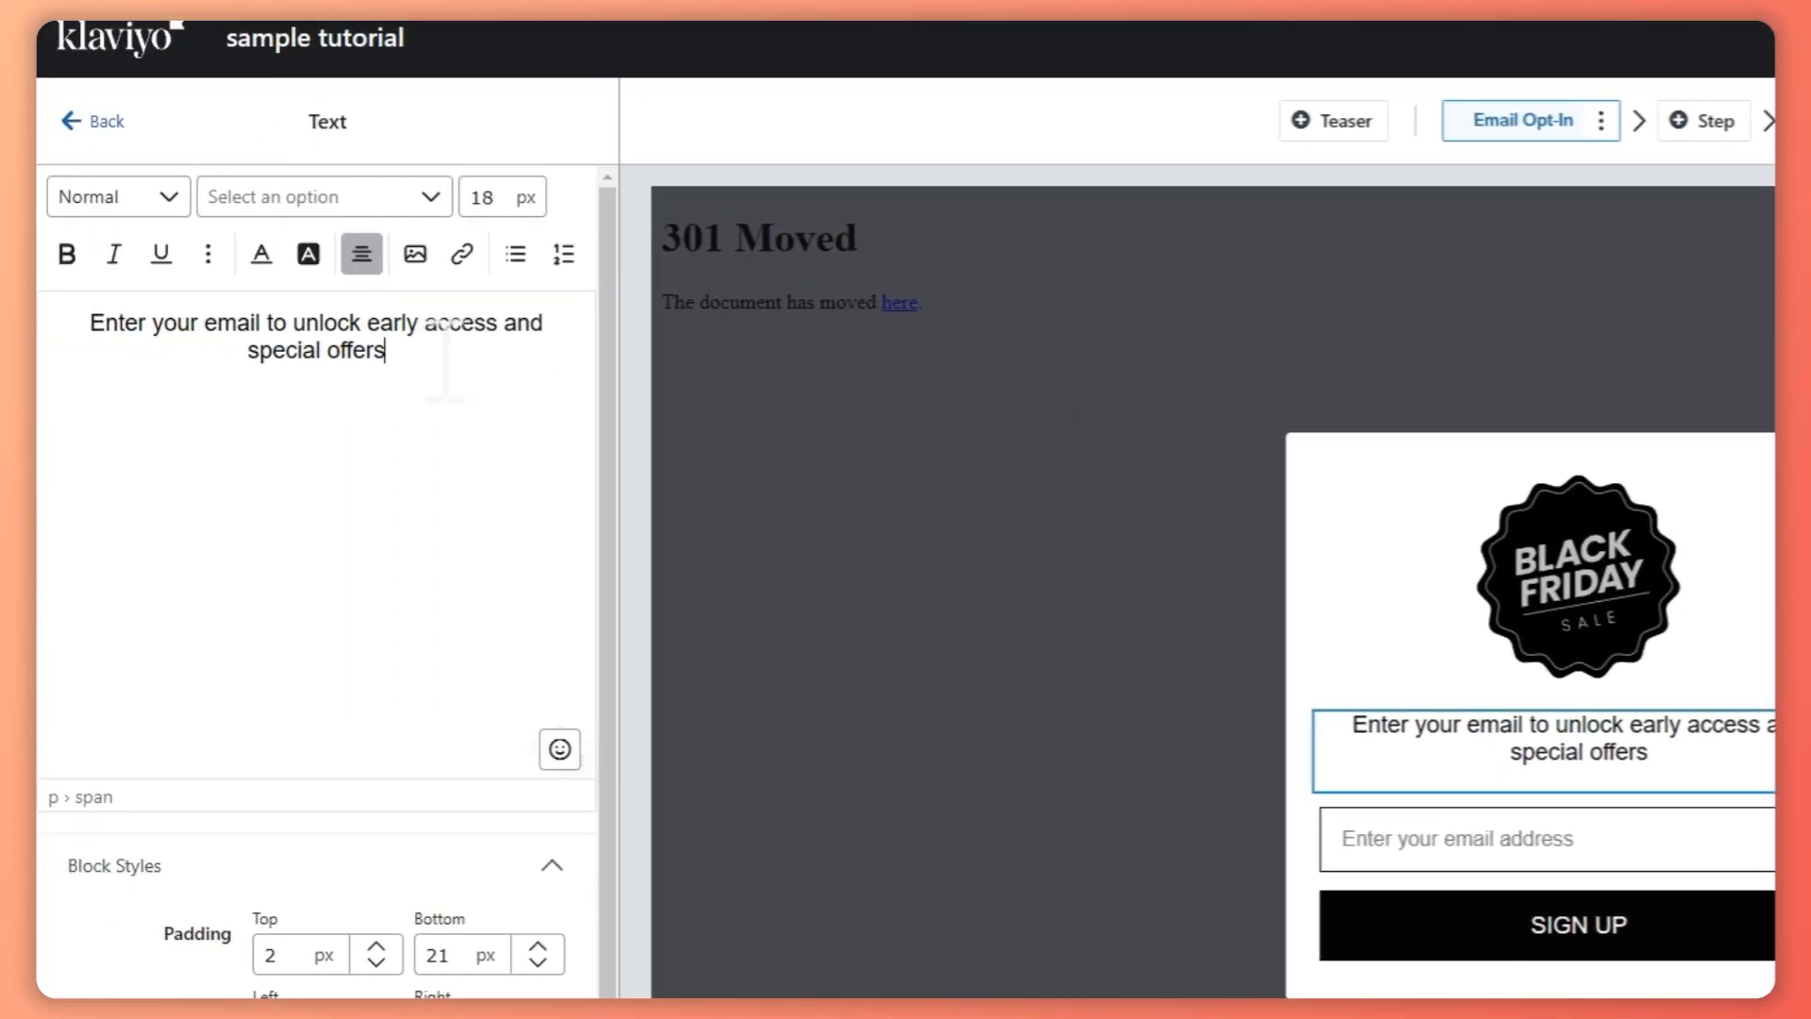
drag(461, 354, 39, 304)
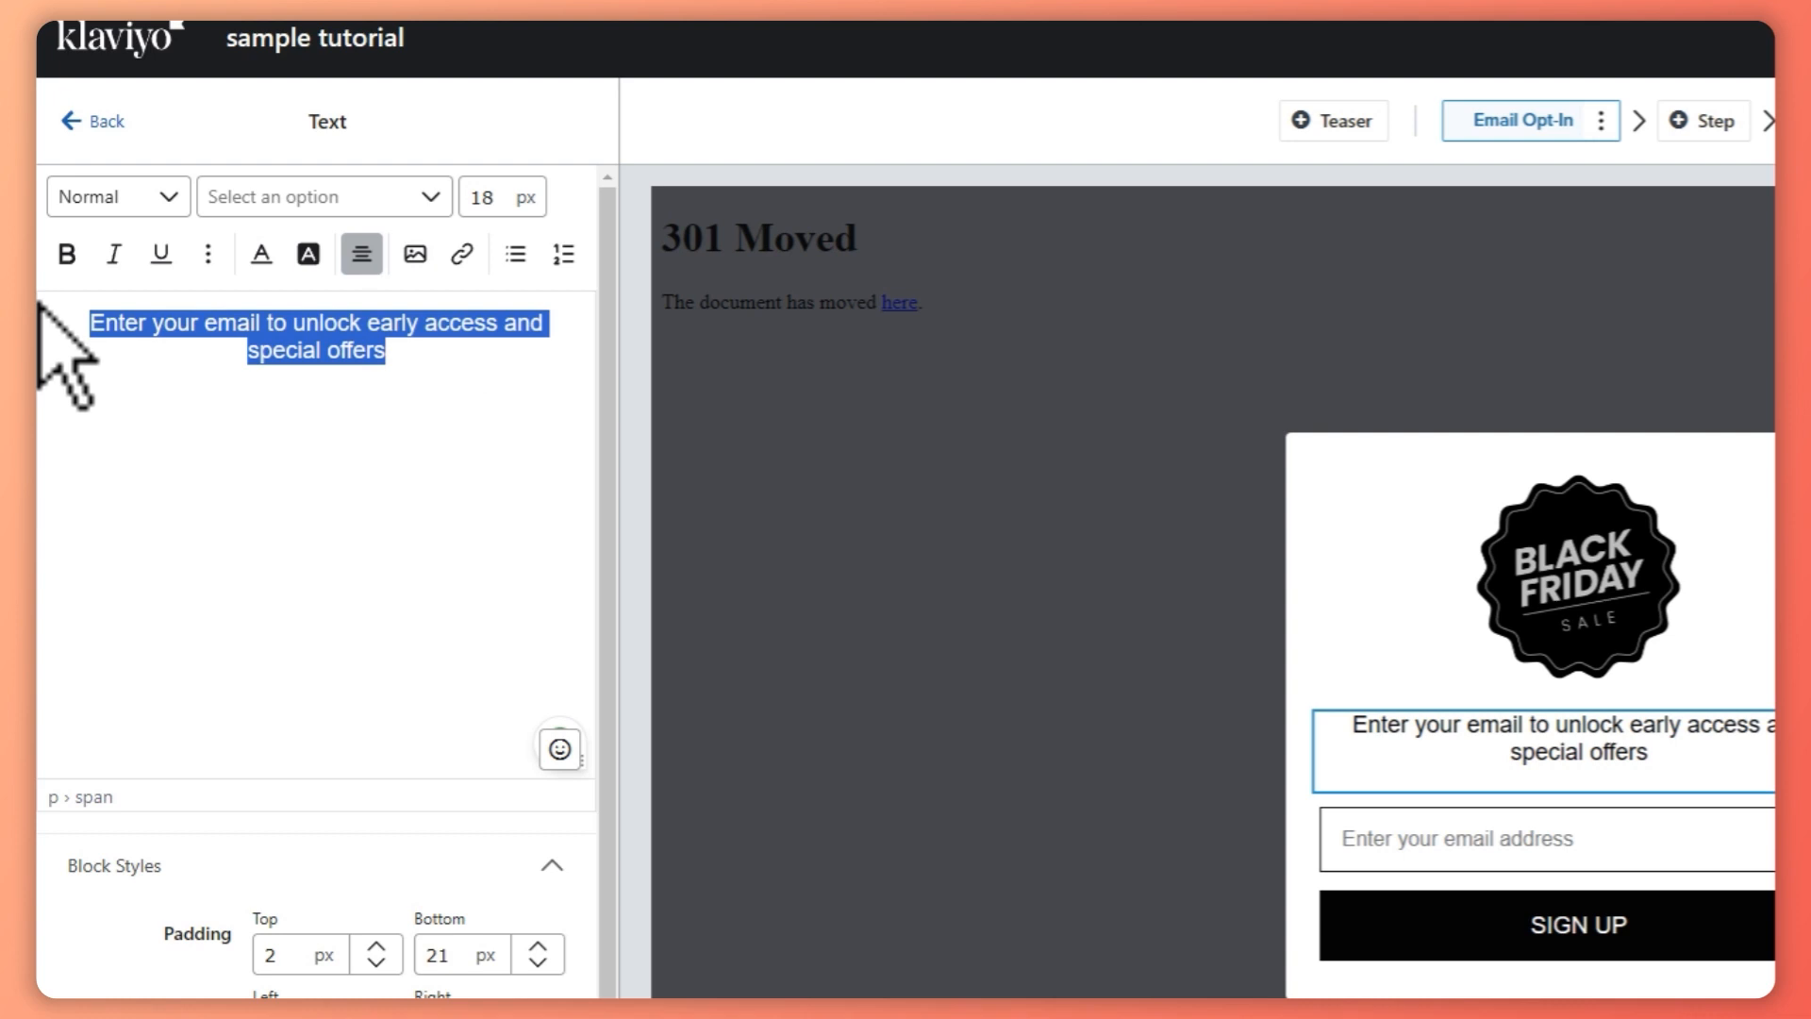
text(BLACK F)
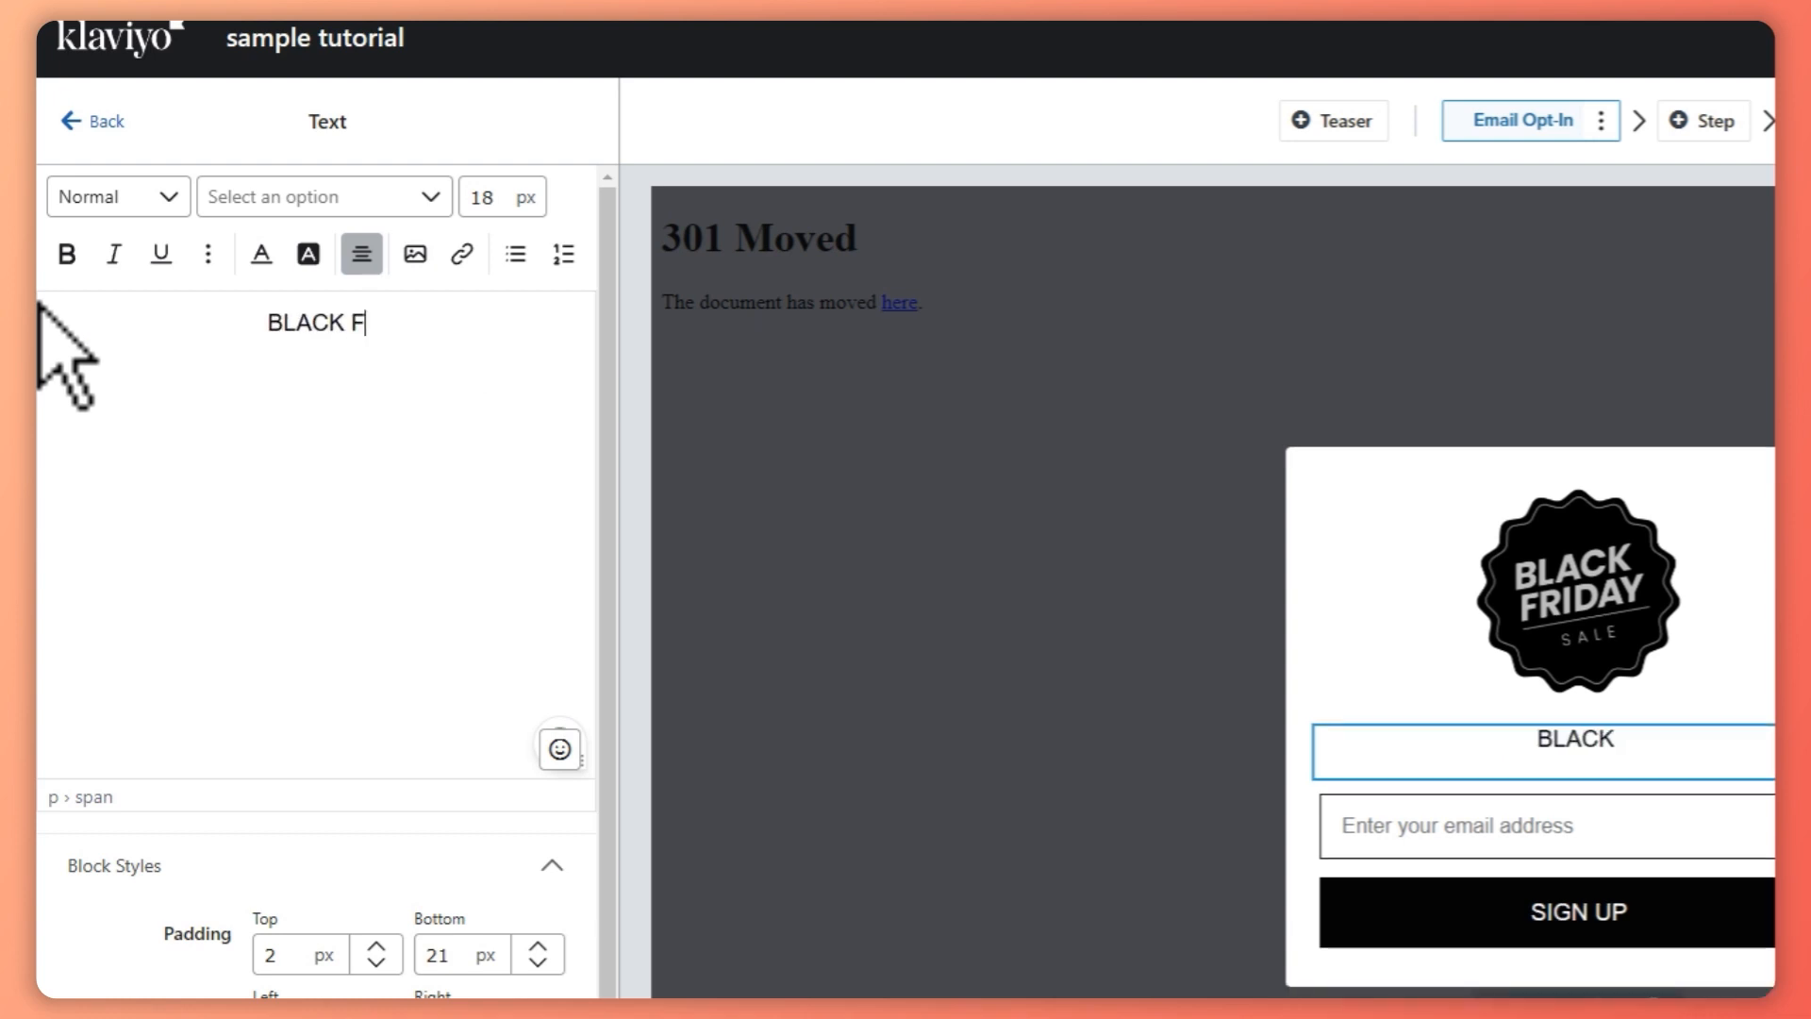
text(RIDA)
text(Y SPECIAL)
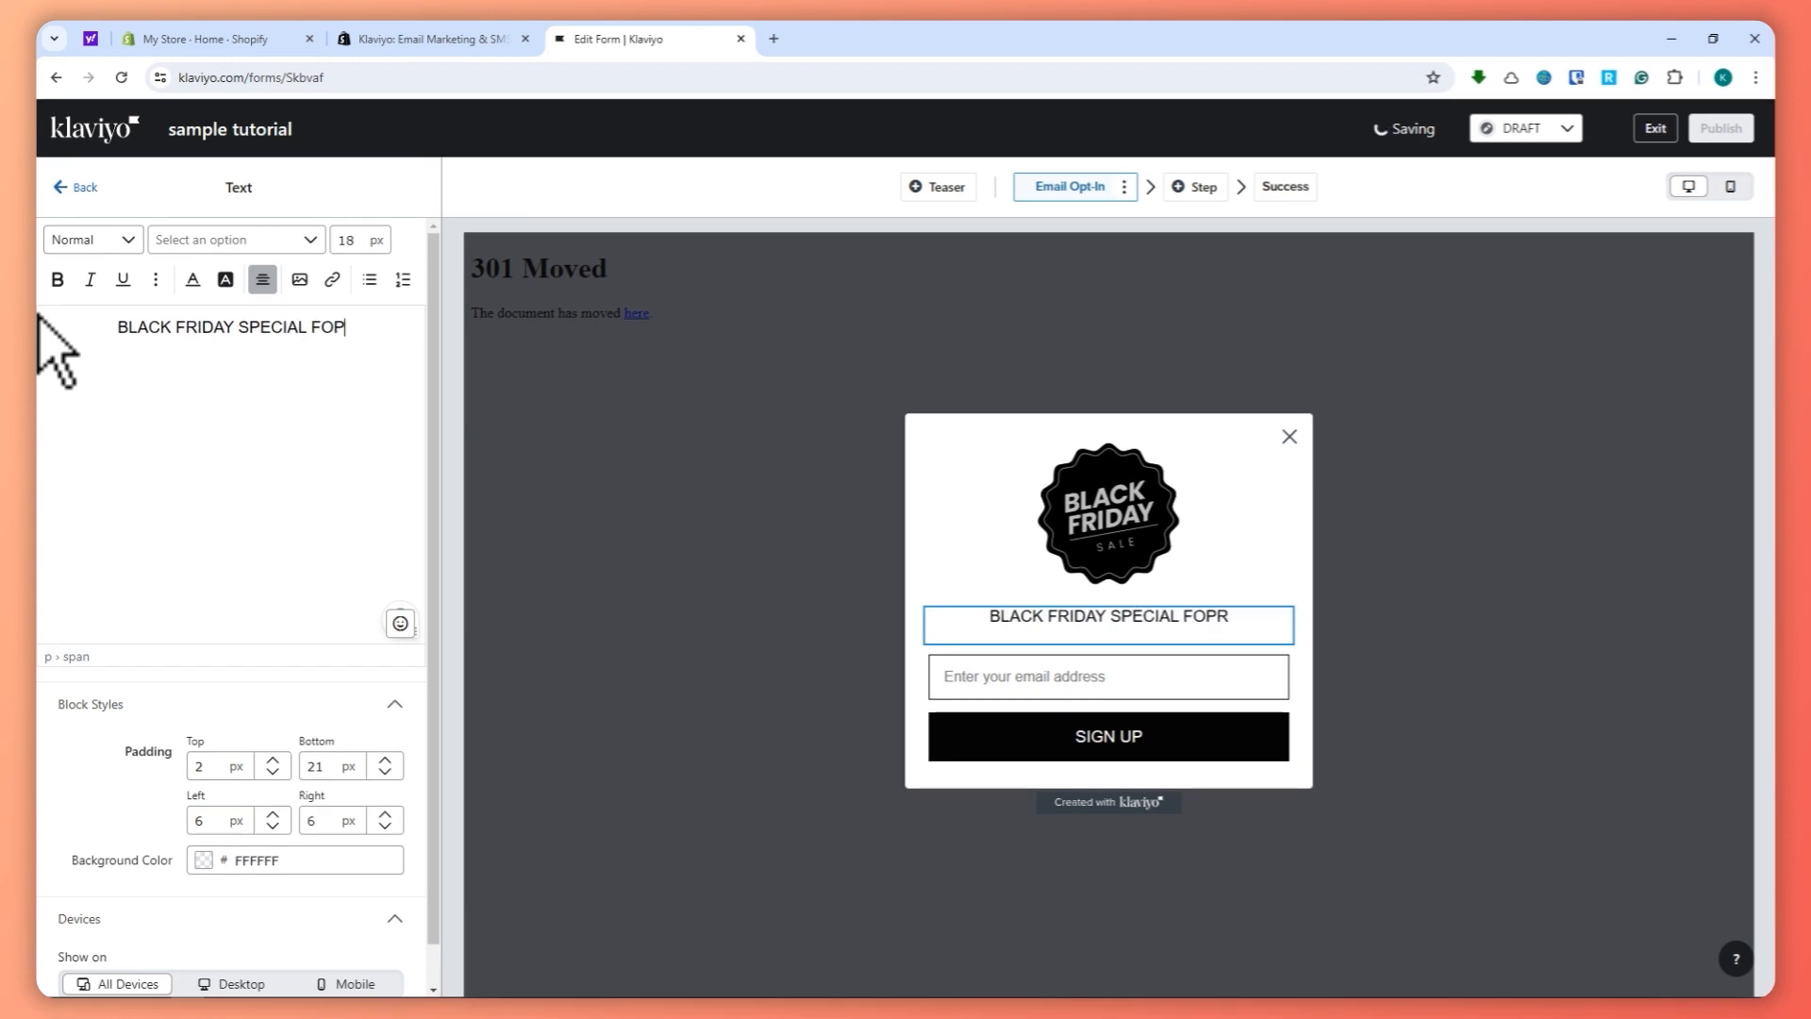
text( FOR A LIMITED)
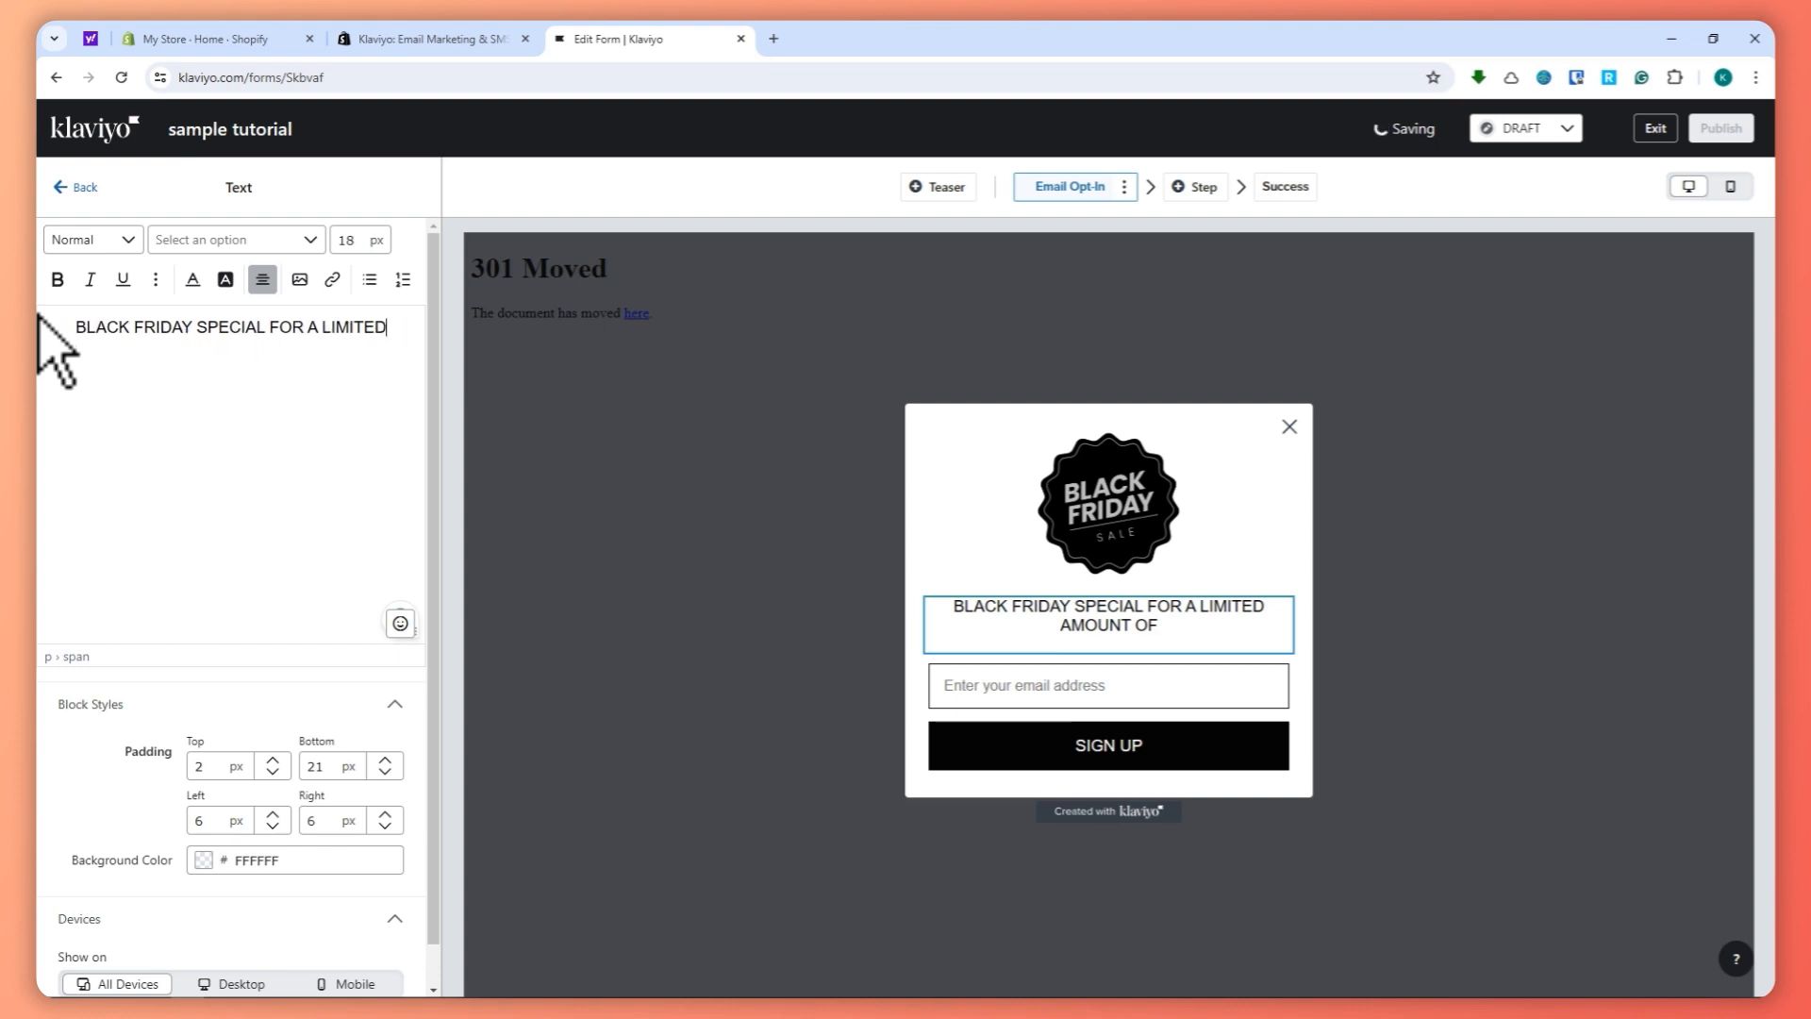
text( AMOUNT OF  TIME ONLY)
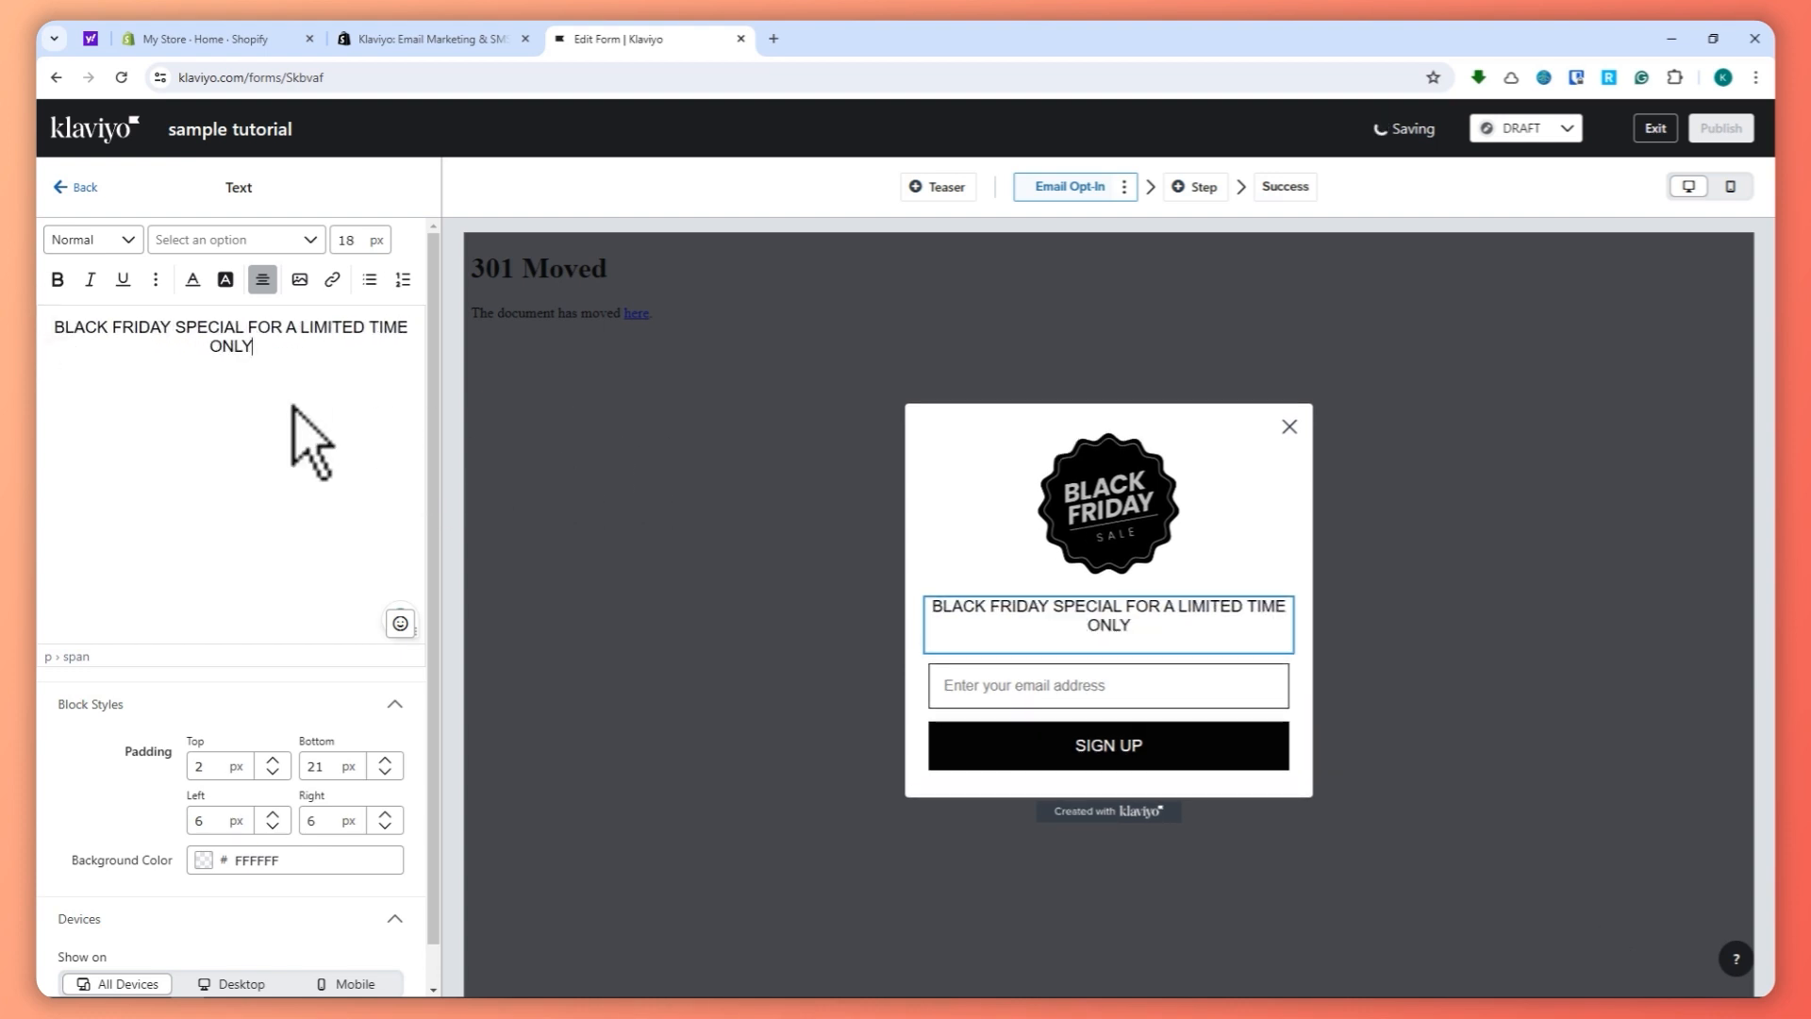
Bold the popup's "BLACK FRIDAY SPECIAL" text and set the email field's placeholder to "ENTER YOUR EMAIL HERE NOW TO JOIN"
key(ctrl+a)
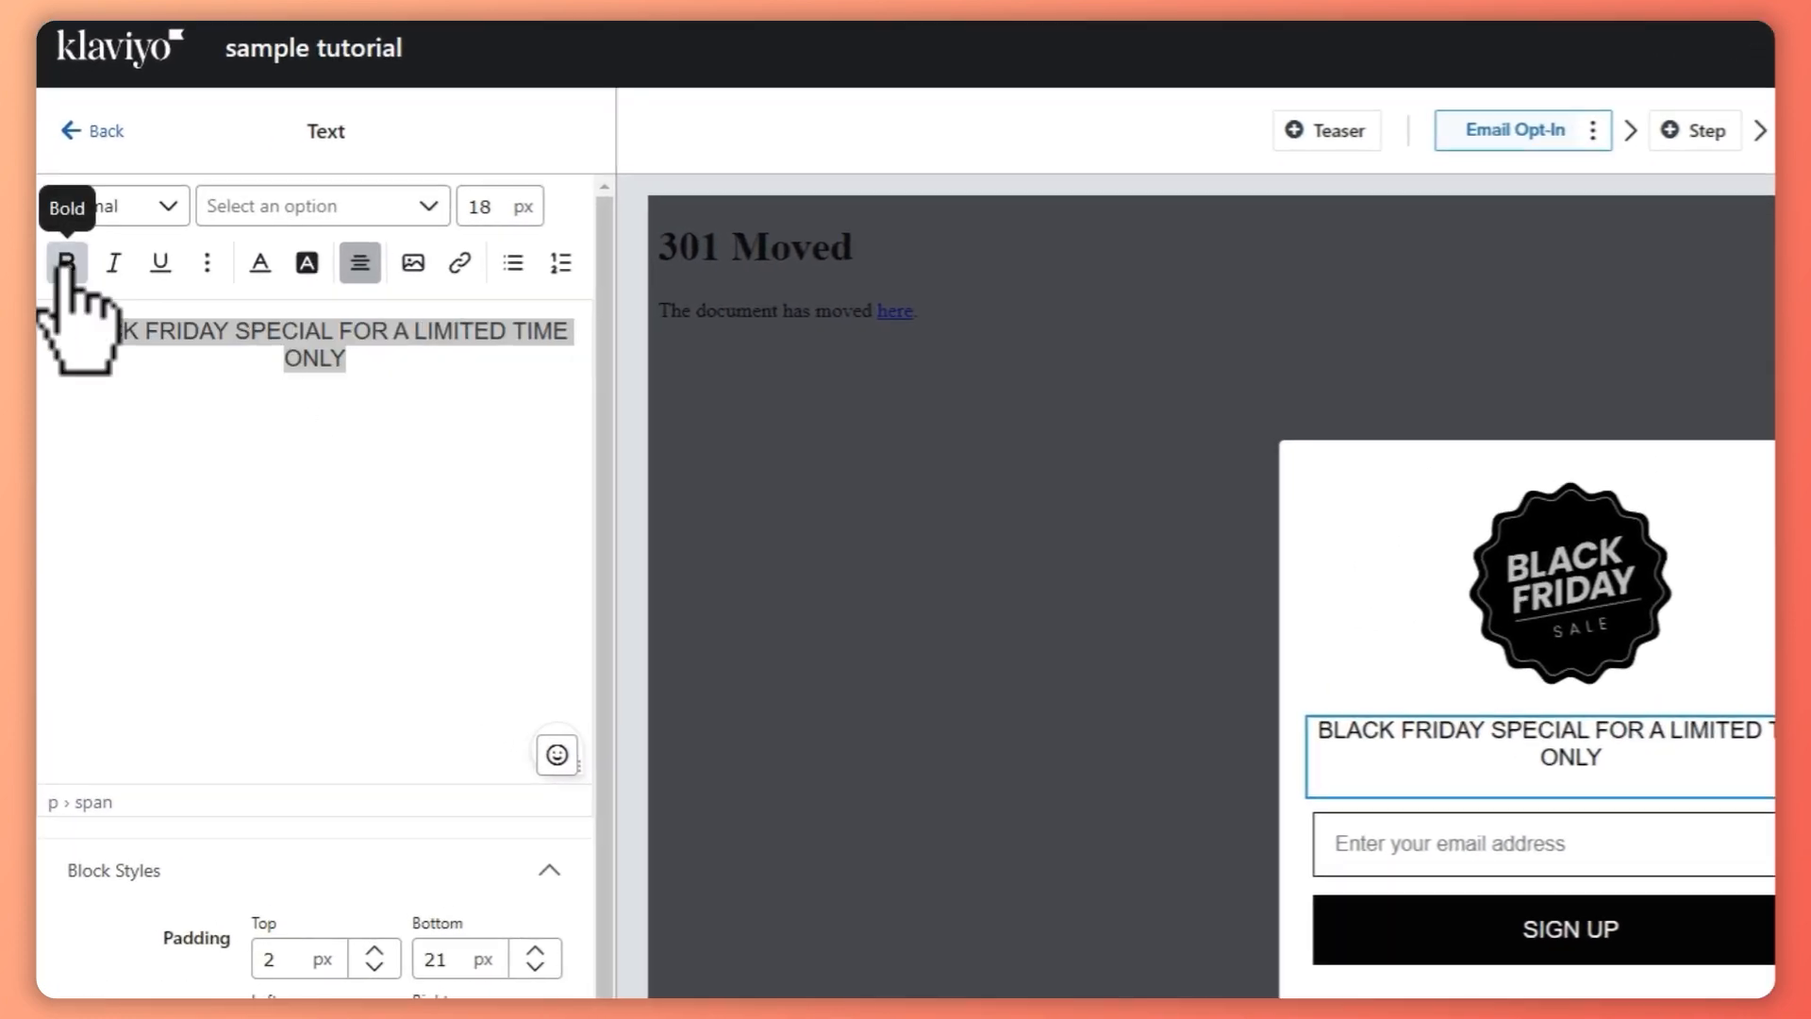
click(58, 279)
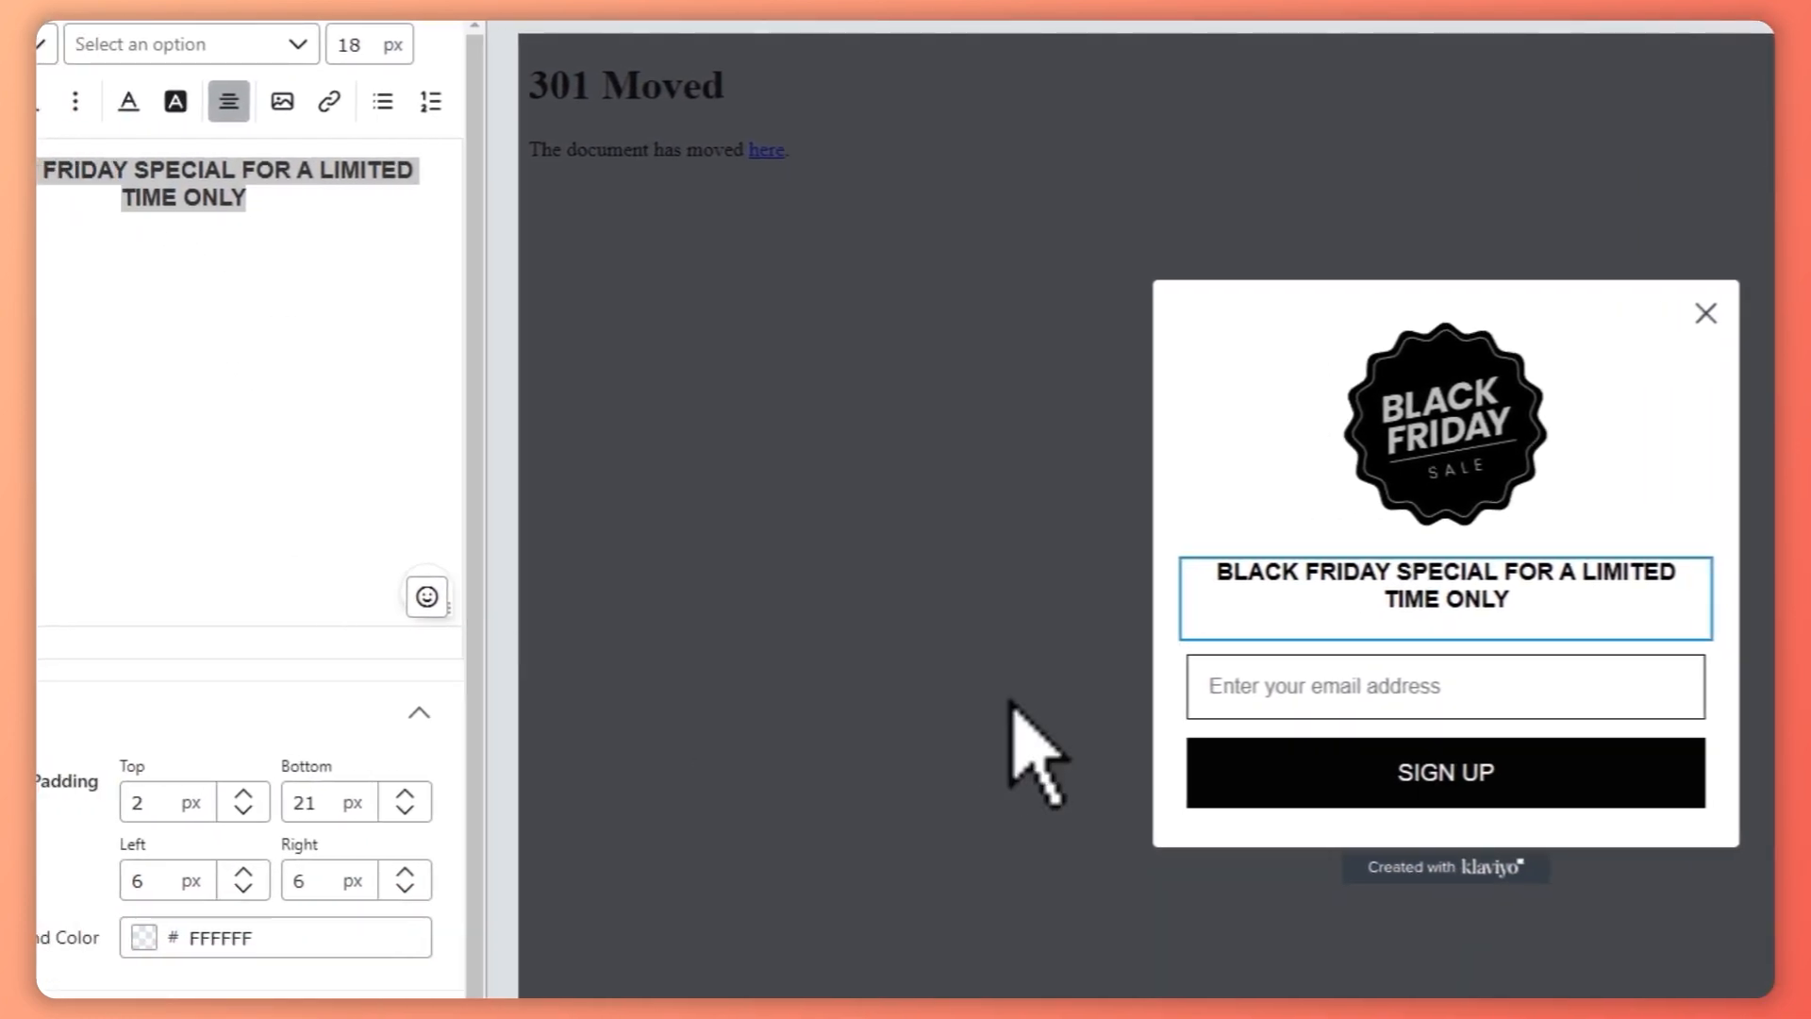
click(1321, 690)
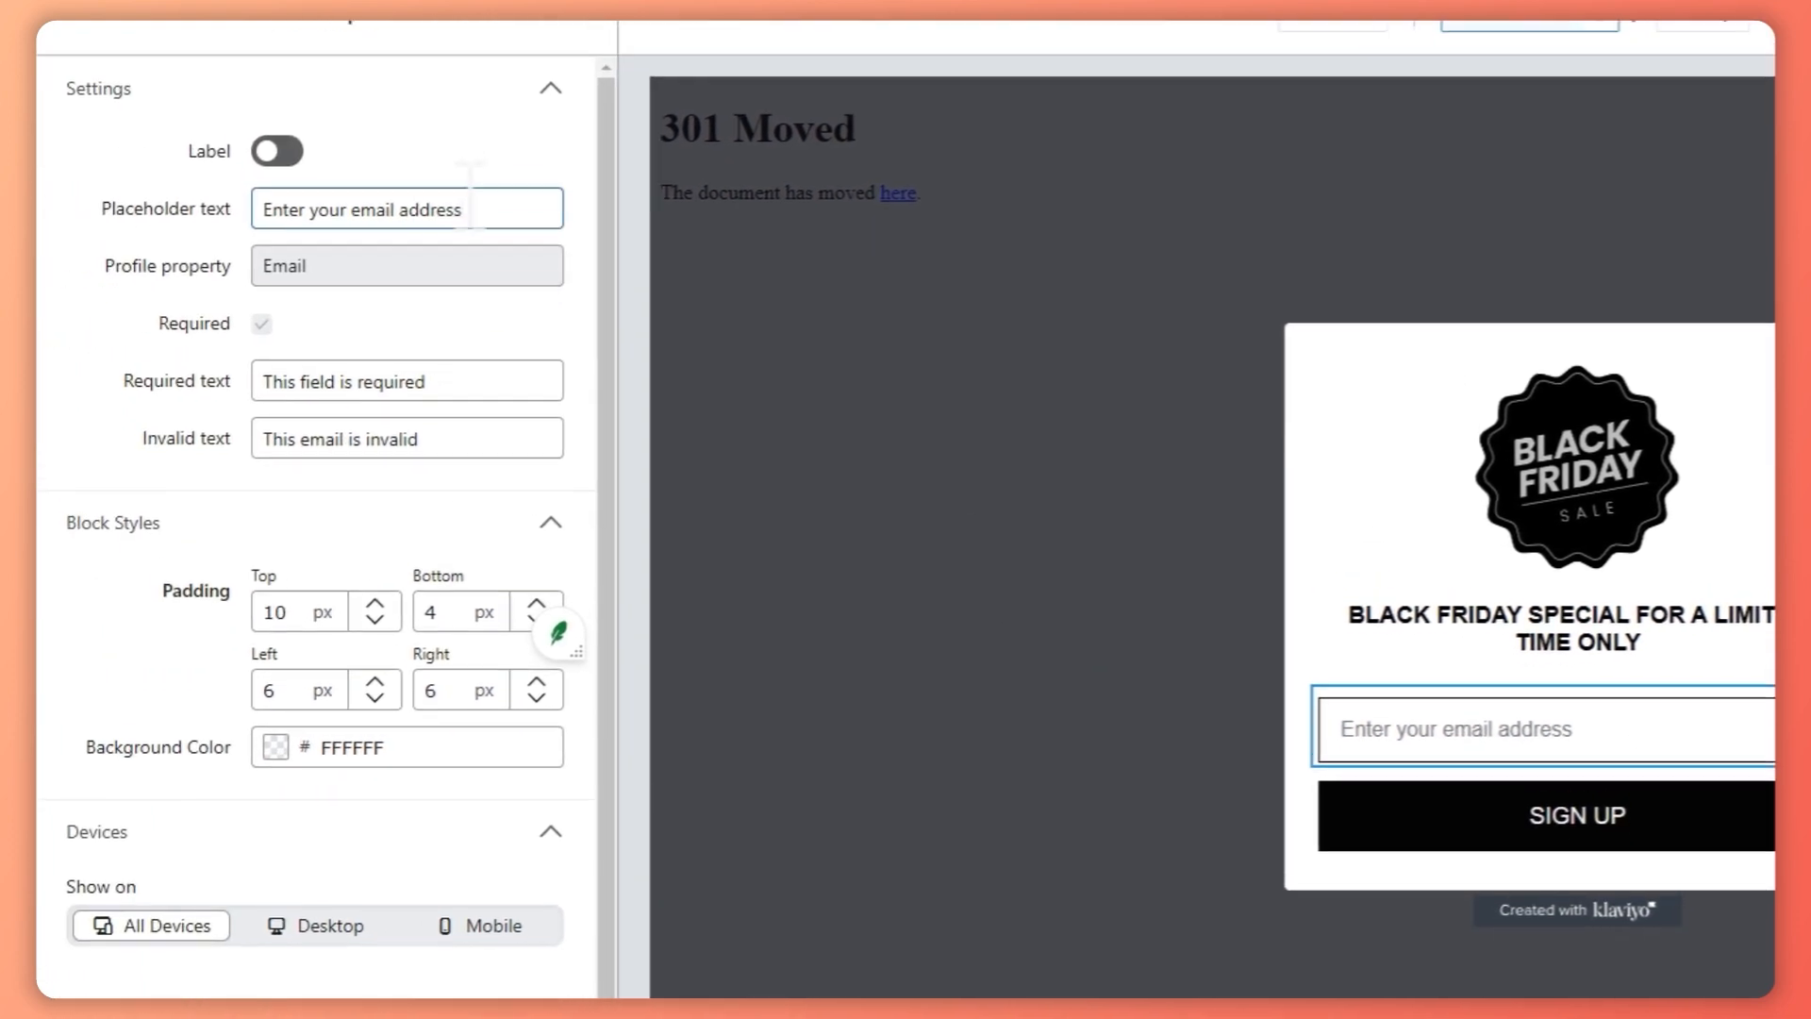
drag(168, 167, 17, 166)
drag(318, 274, 280, 273)
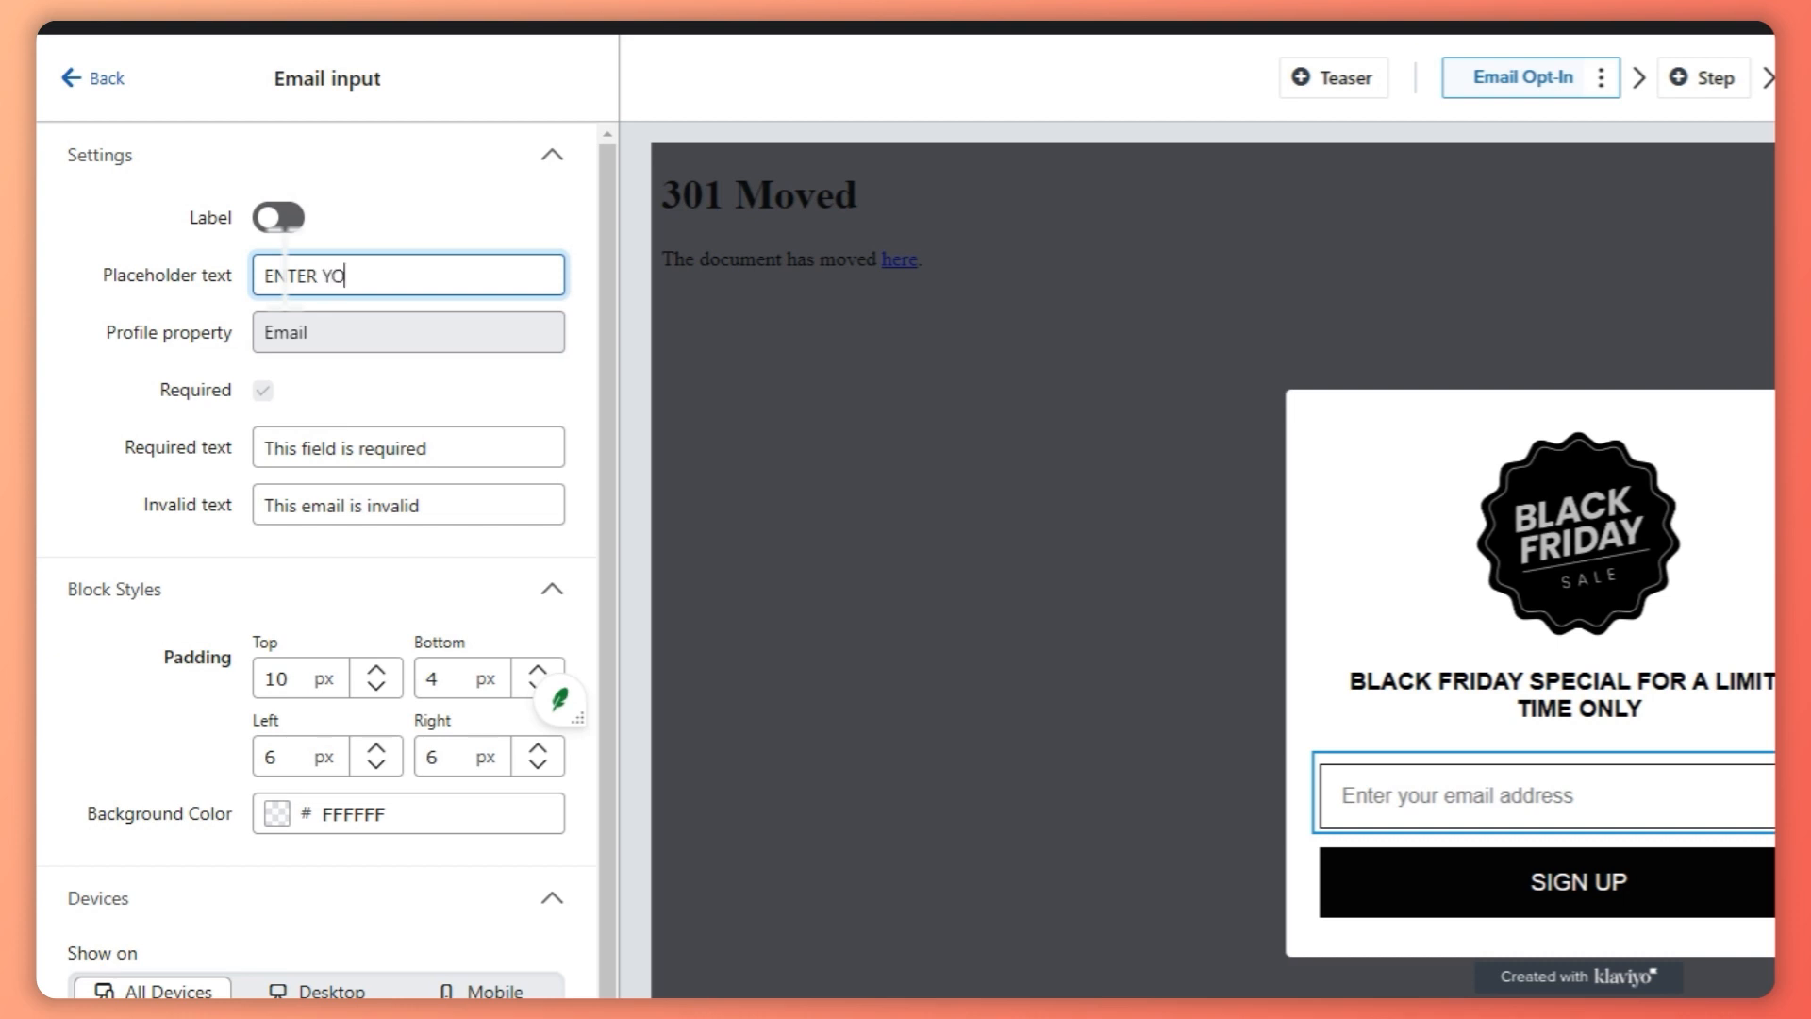
text(NTER YOUR EMAIL HERE NOW TO JOIN)
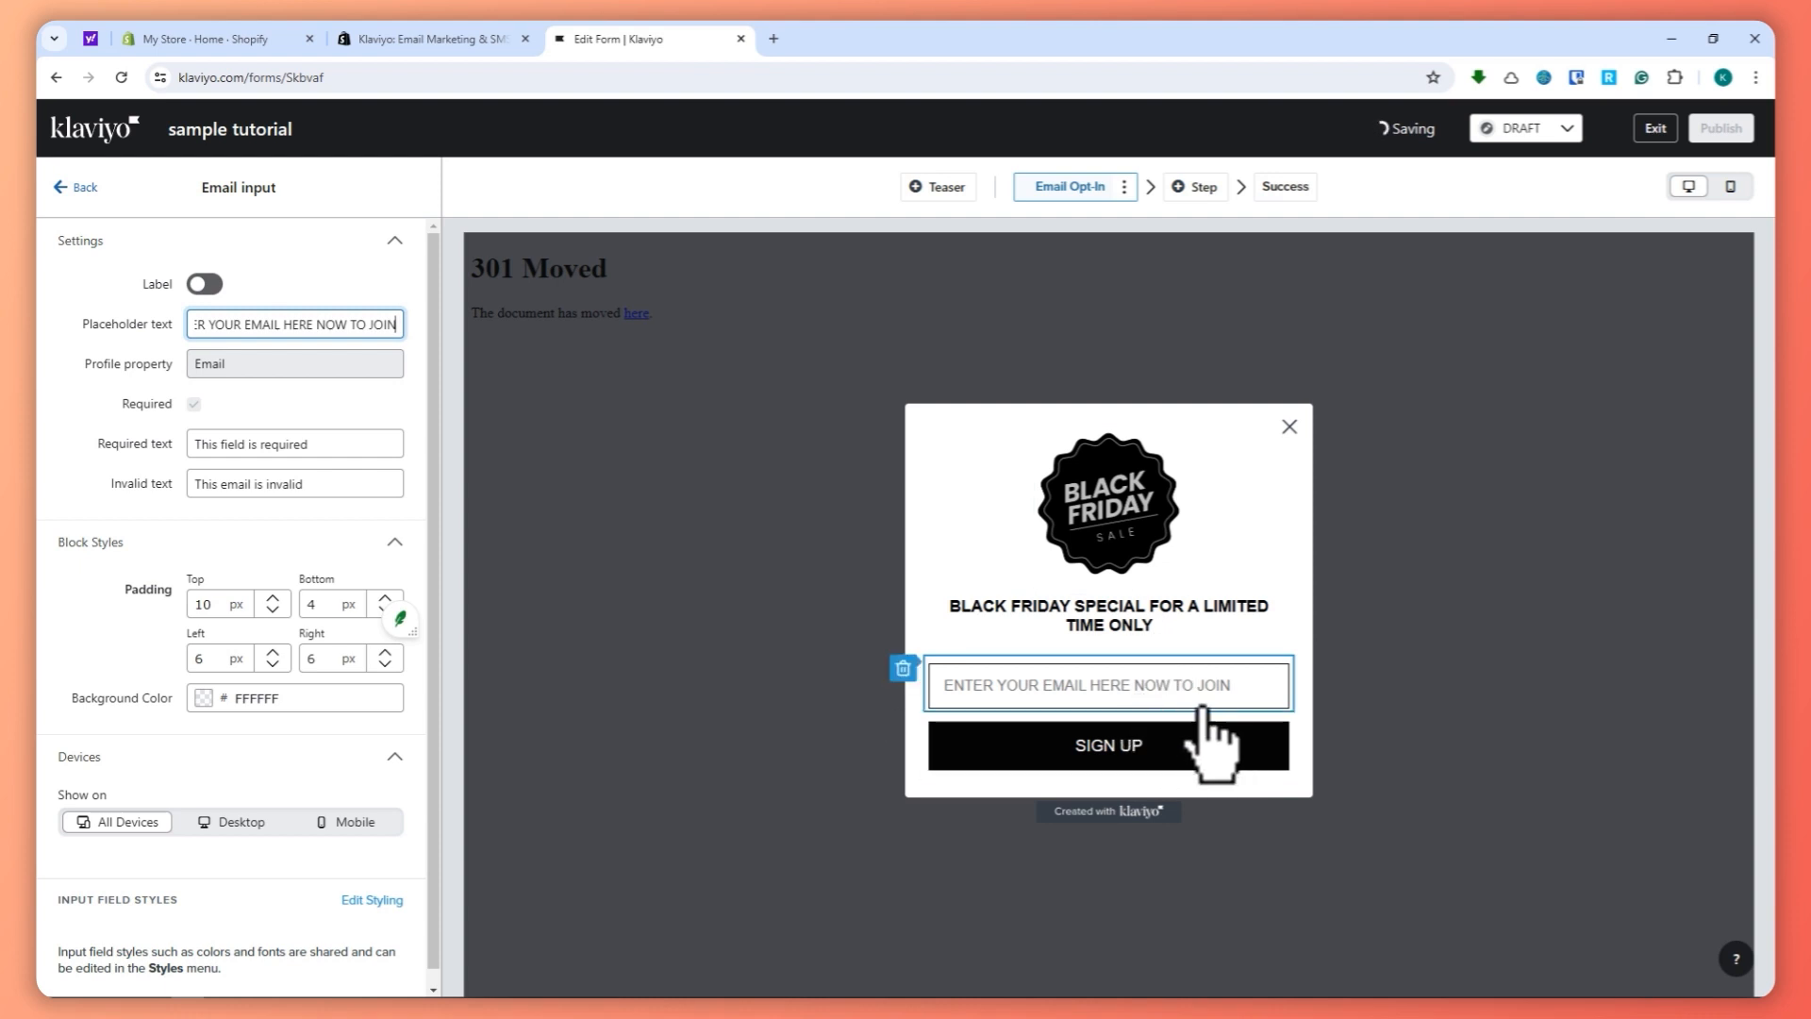
Set the SIGN UP button's background color to dark gray 615F5F
click(1144, 757)
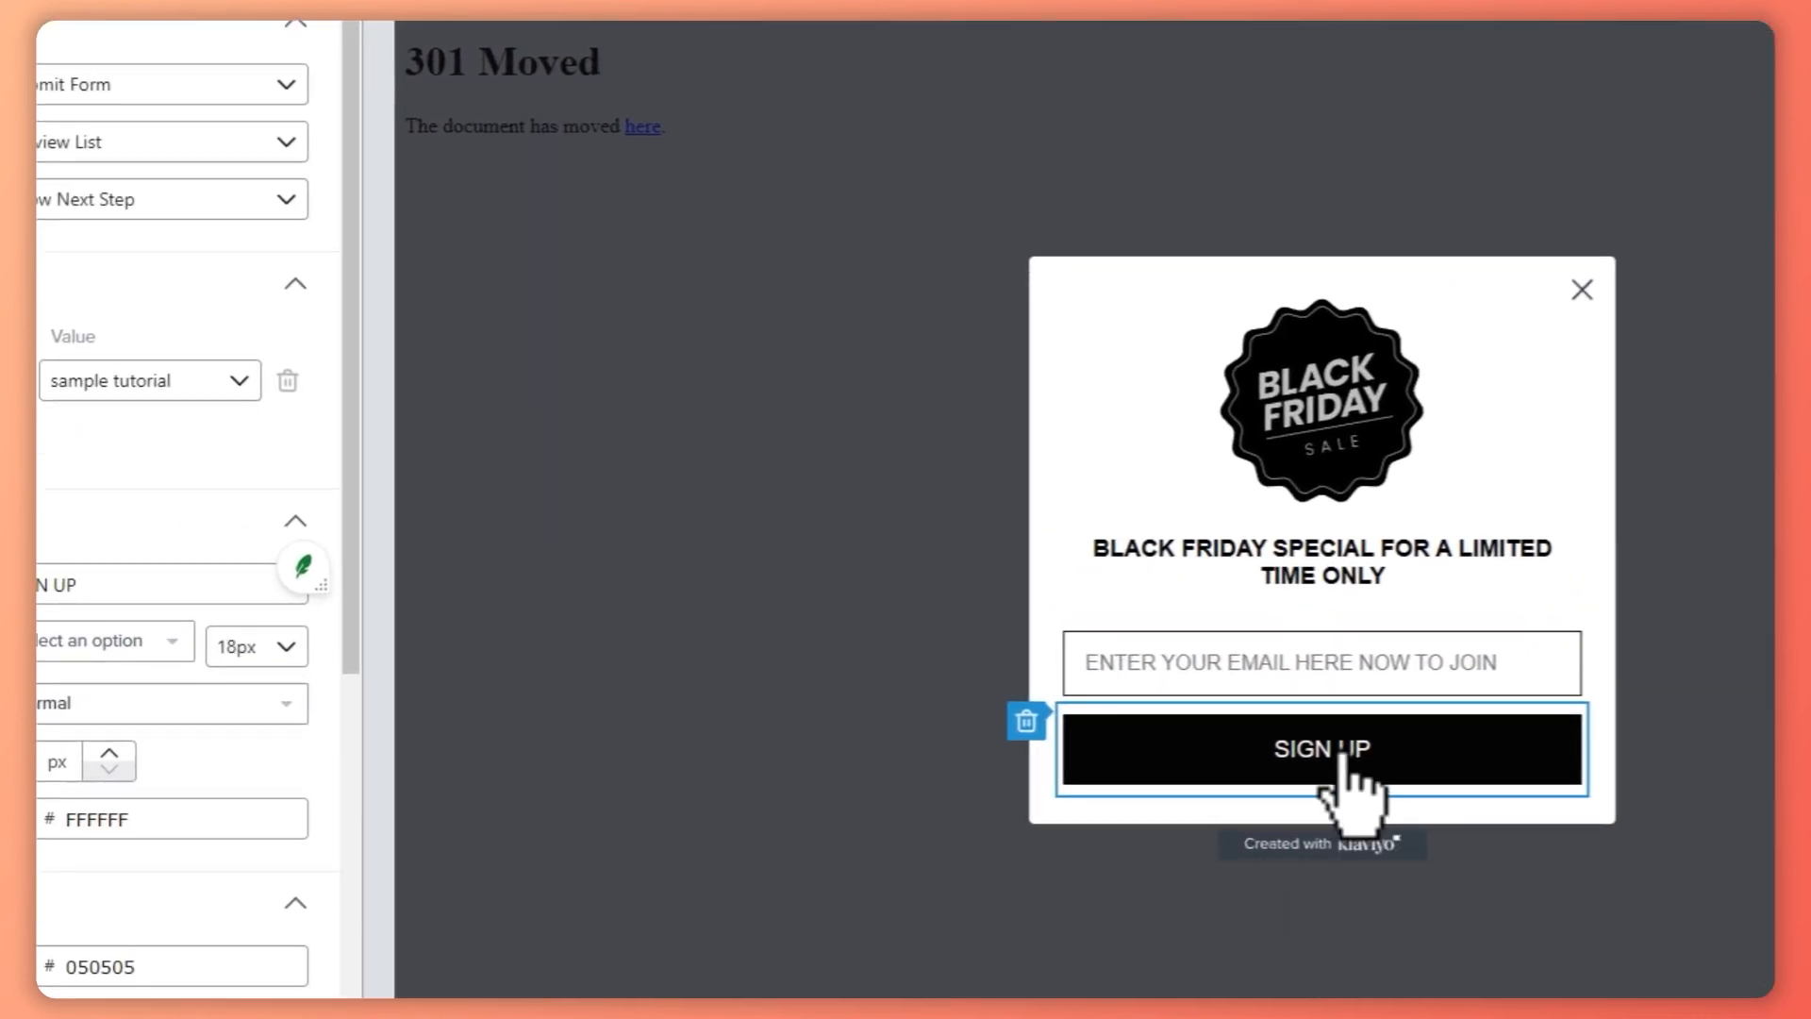
scroll(283, 378, down, 5)
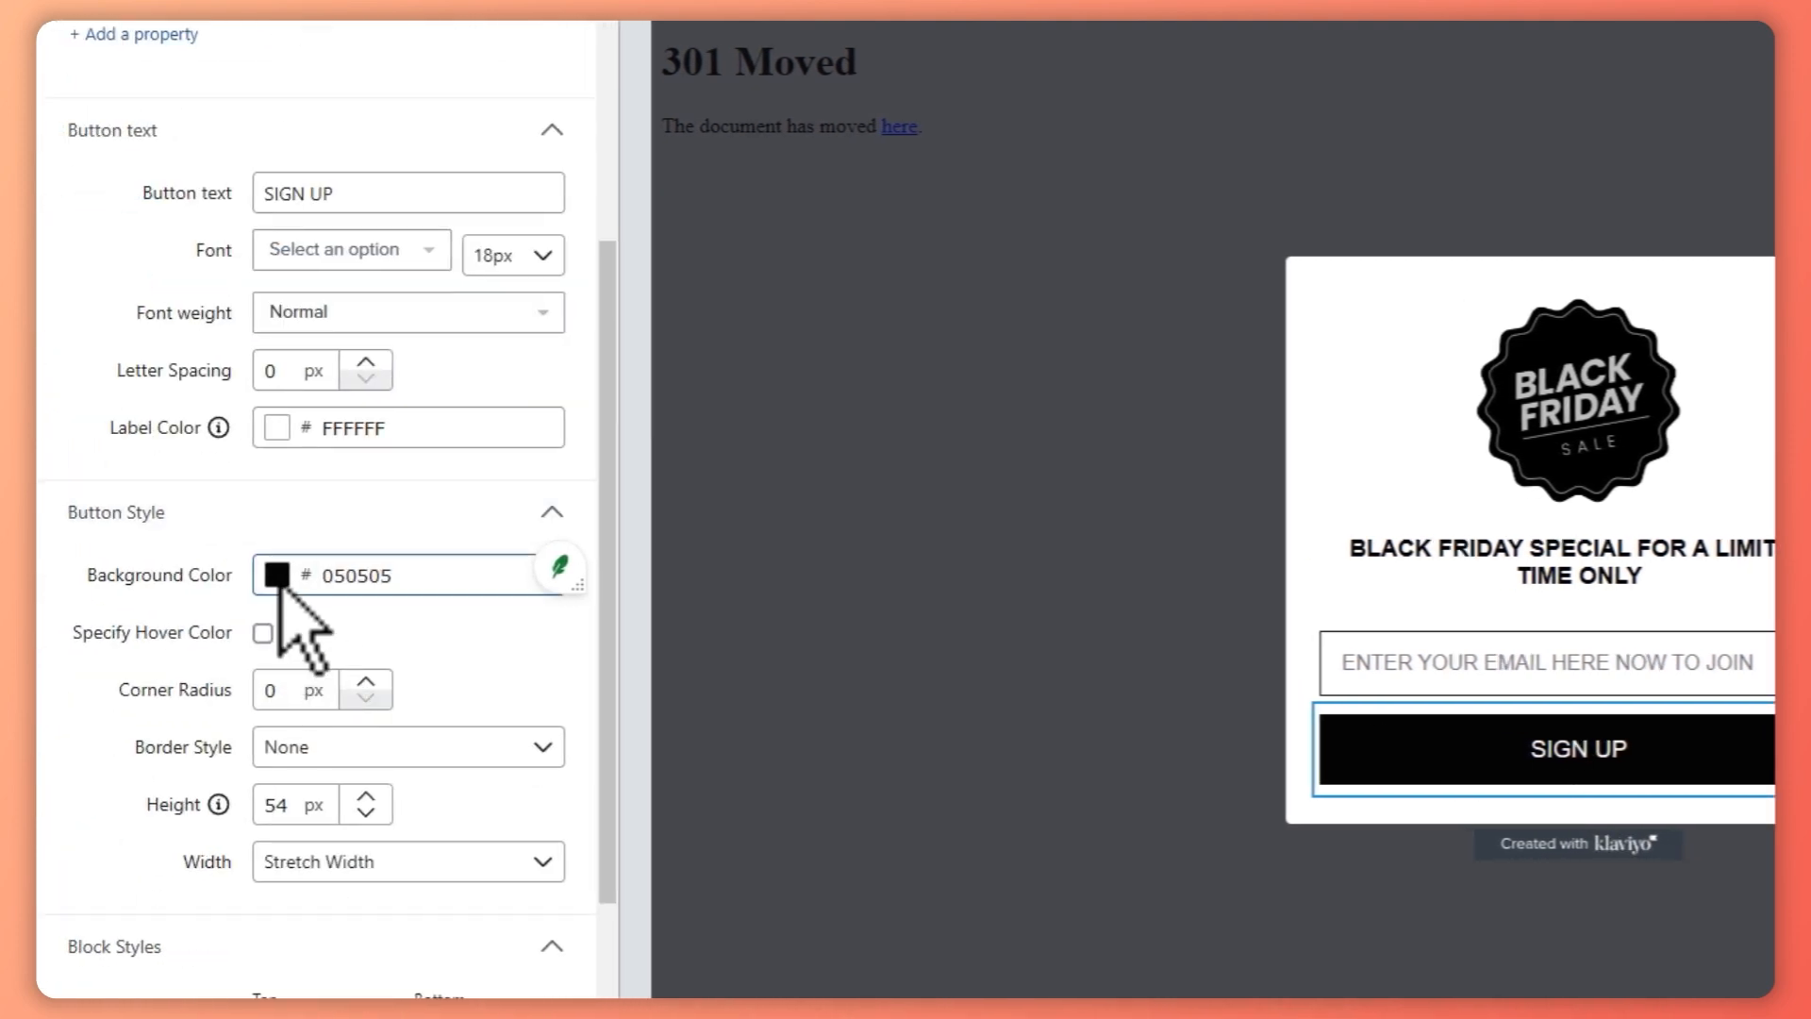
click(276, 576)
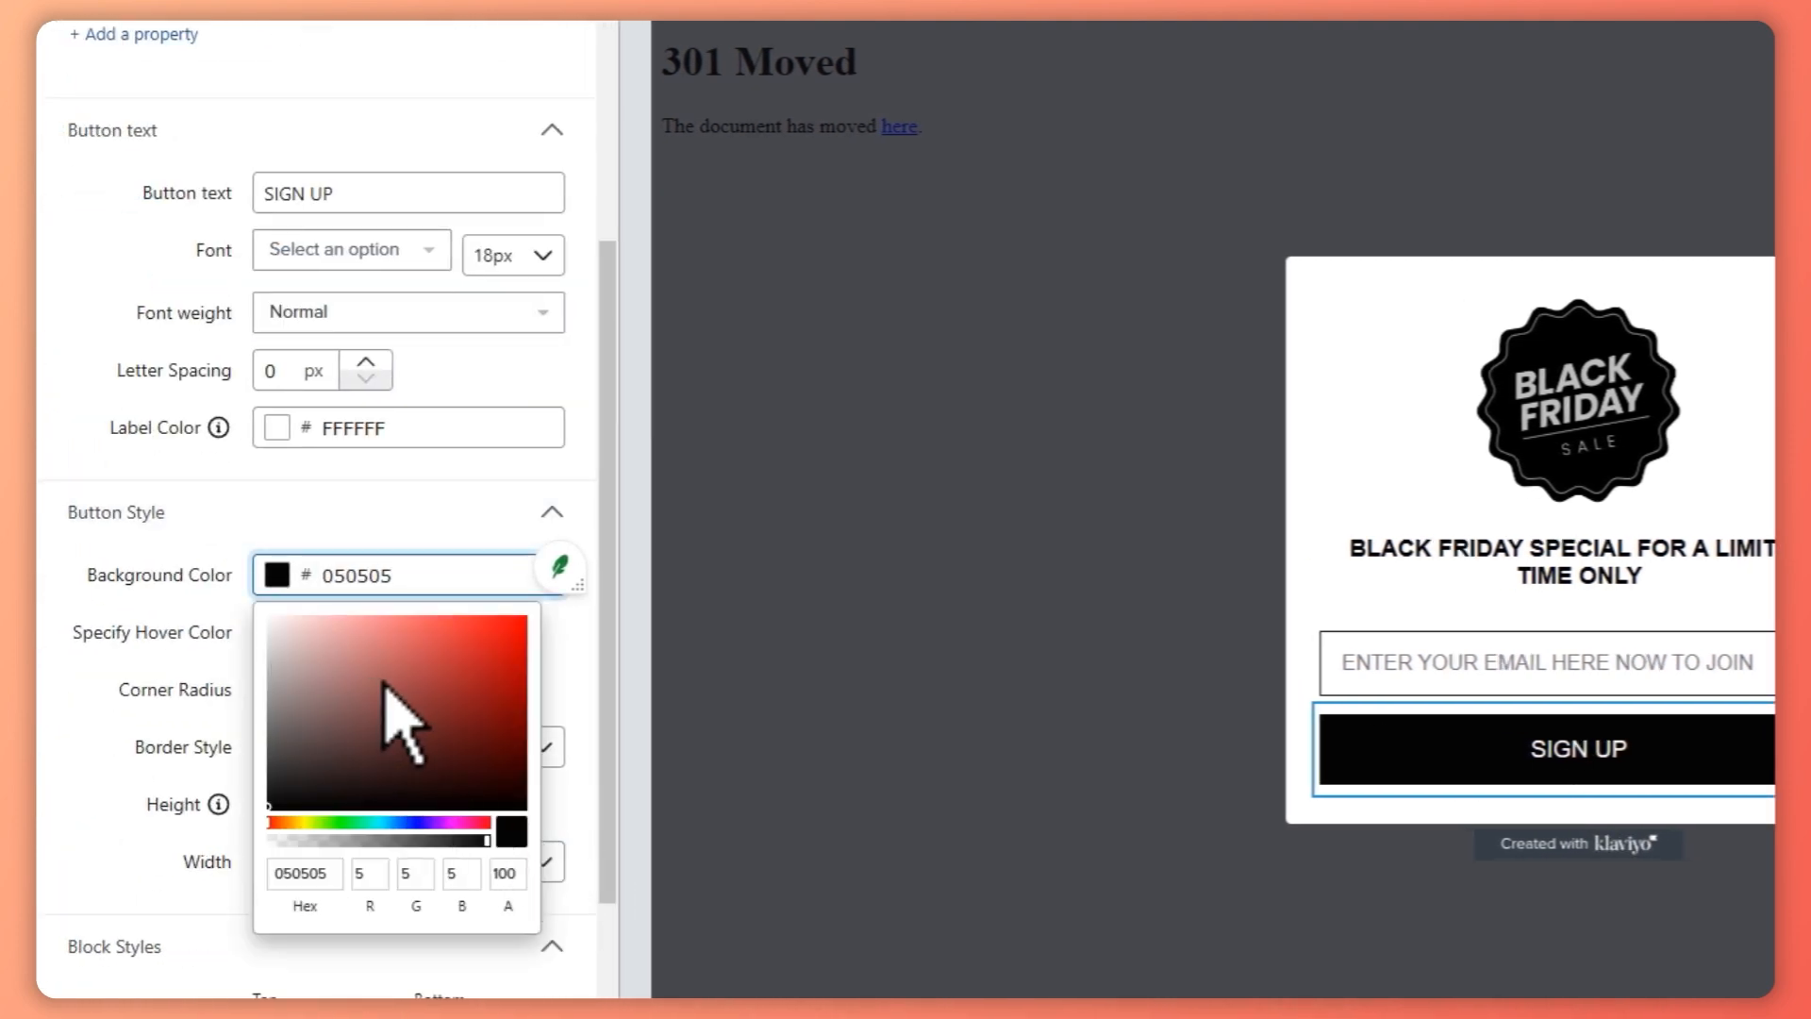
drag(396, 720, 555, 628)
mouse_move(504, 717)
mouse_down()
mouse_move(472, 735)
mouse_move(359, 654)
mouse_move(283, 679)
mouse_move(272, 627)
mouse_move(274, 728)
mouse_up()
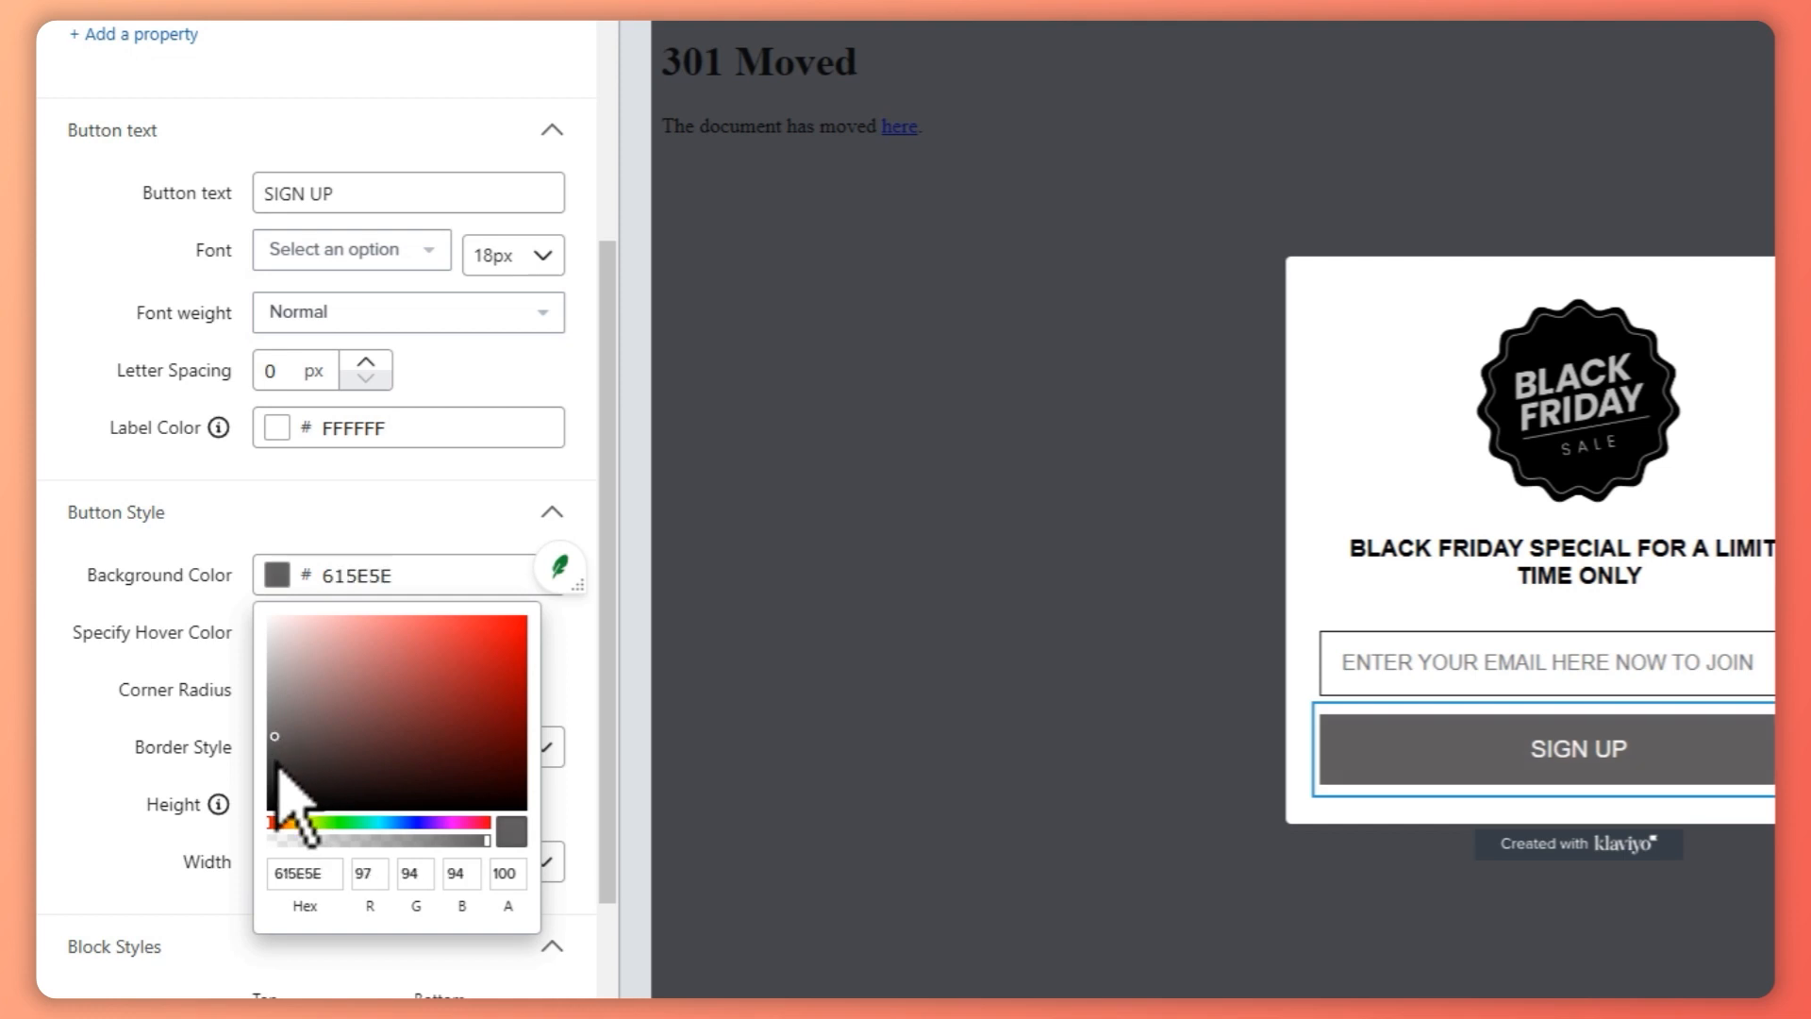
click(277, 762)
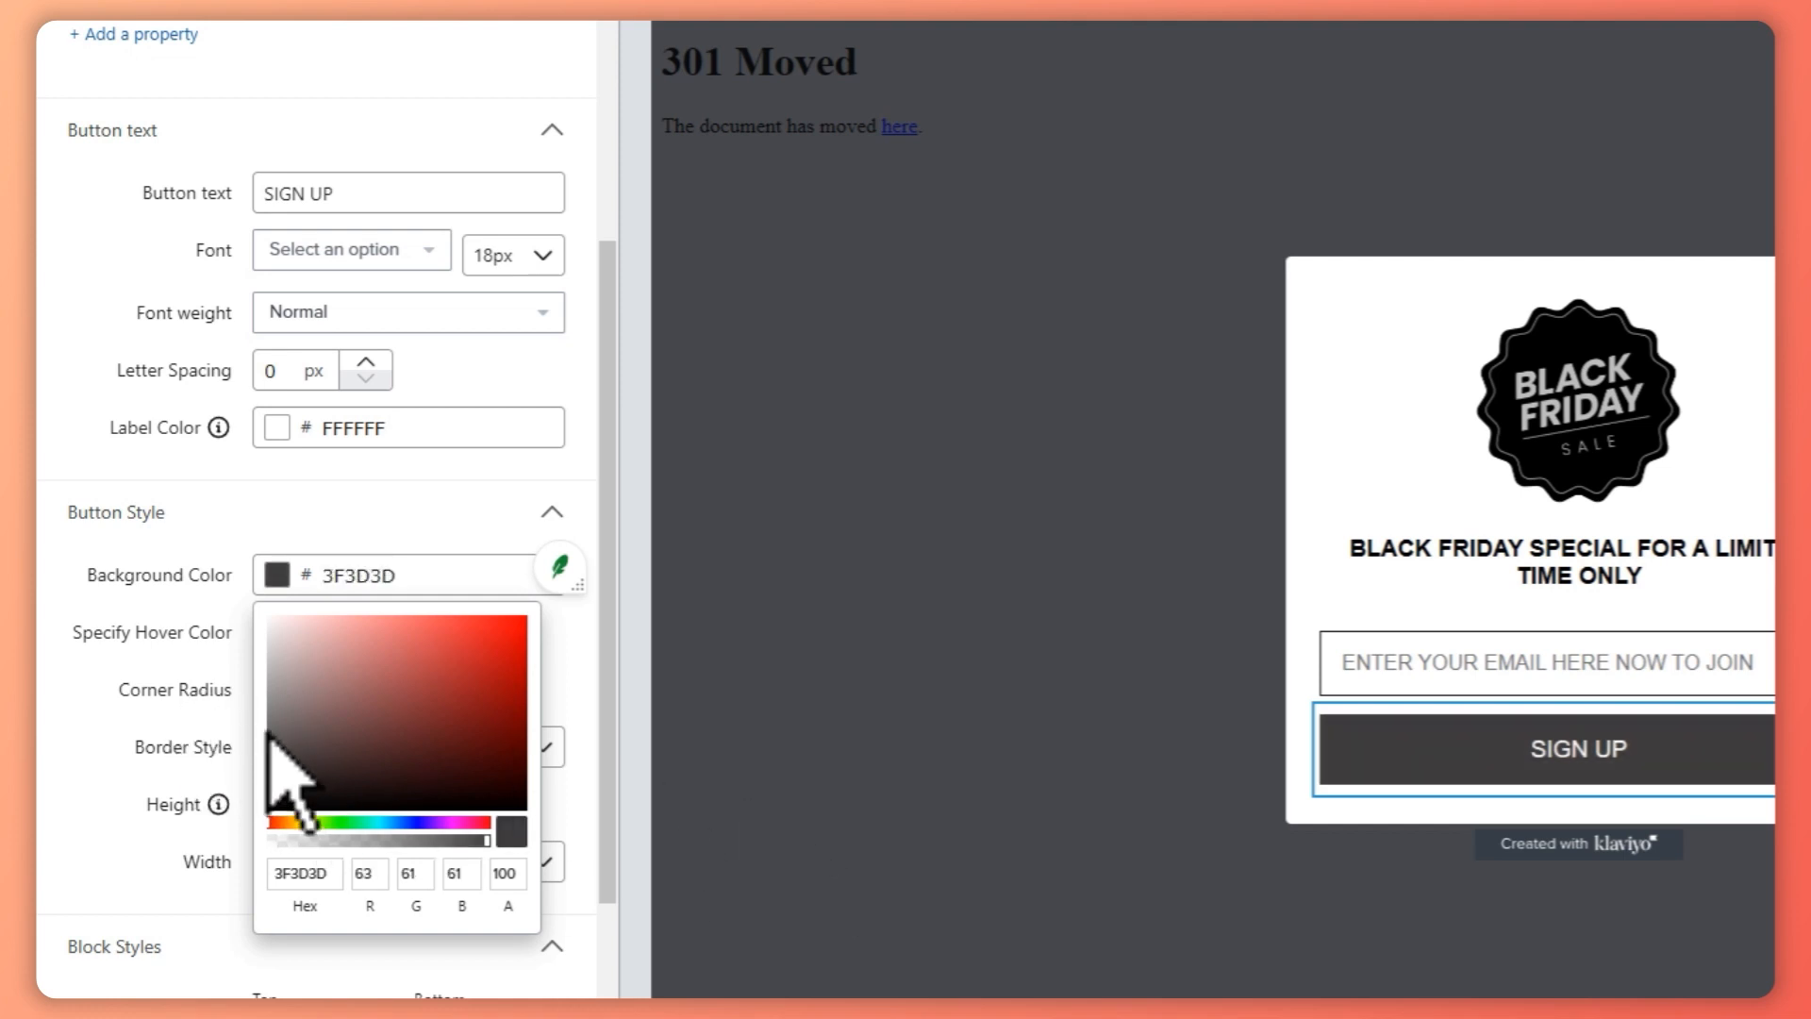
click(270, 735)
click(367, 510)
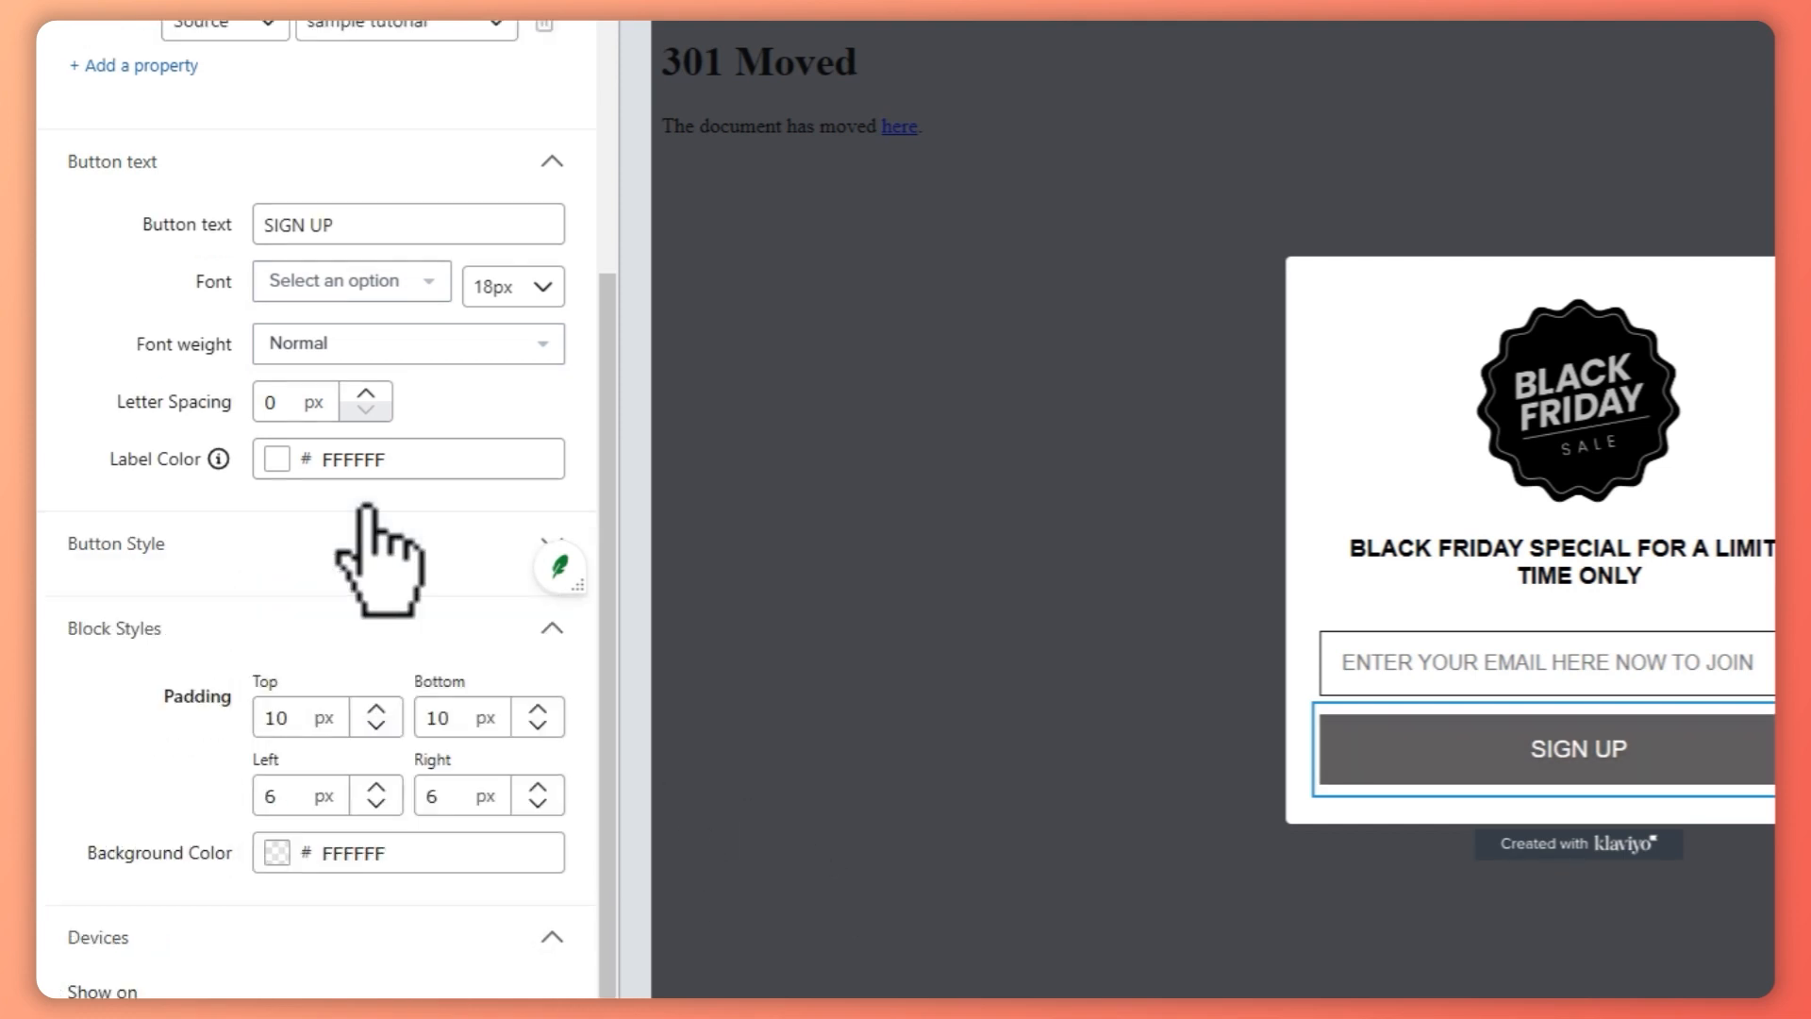
click(356, 543)
Try the Mobile visibility option on the SIGN UP button and set the button to show on Desktop
scroll(364, 695, down, 4)
scroll(342, 577, up, 5)
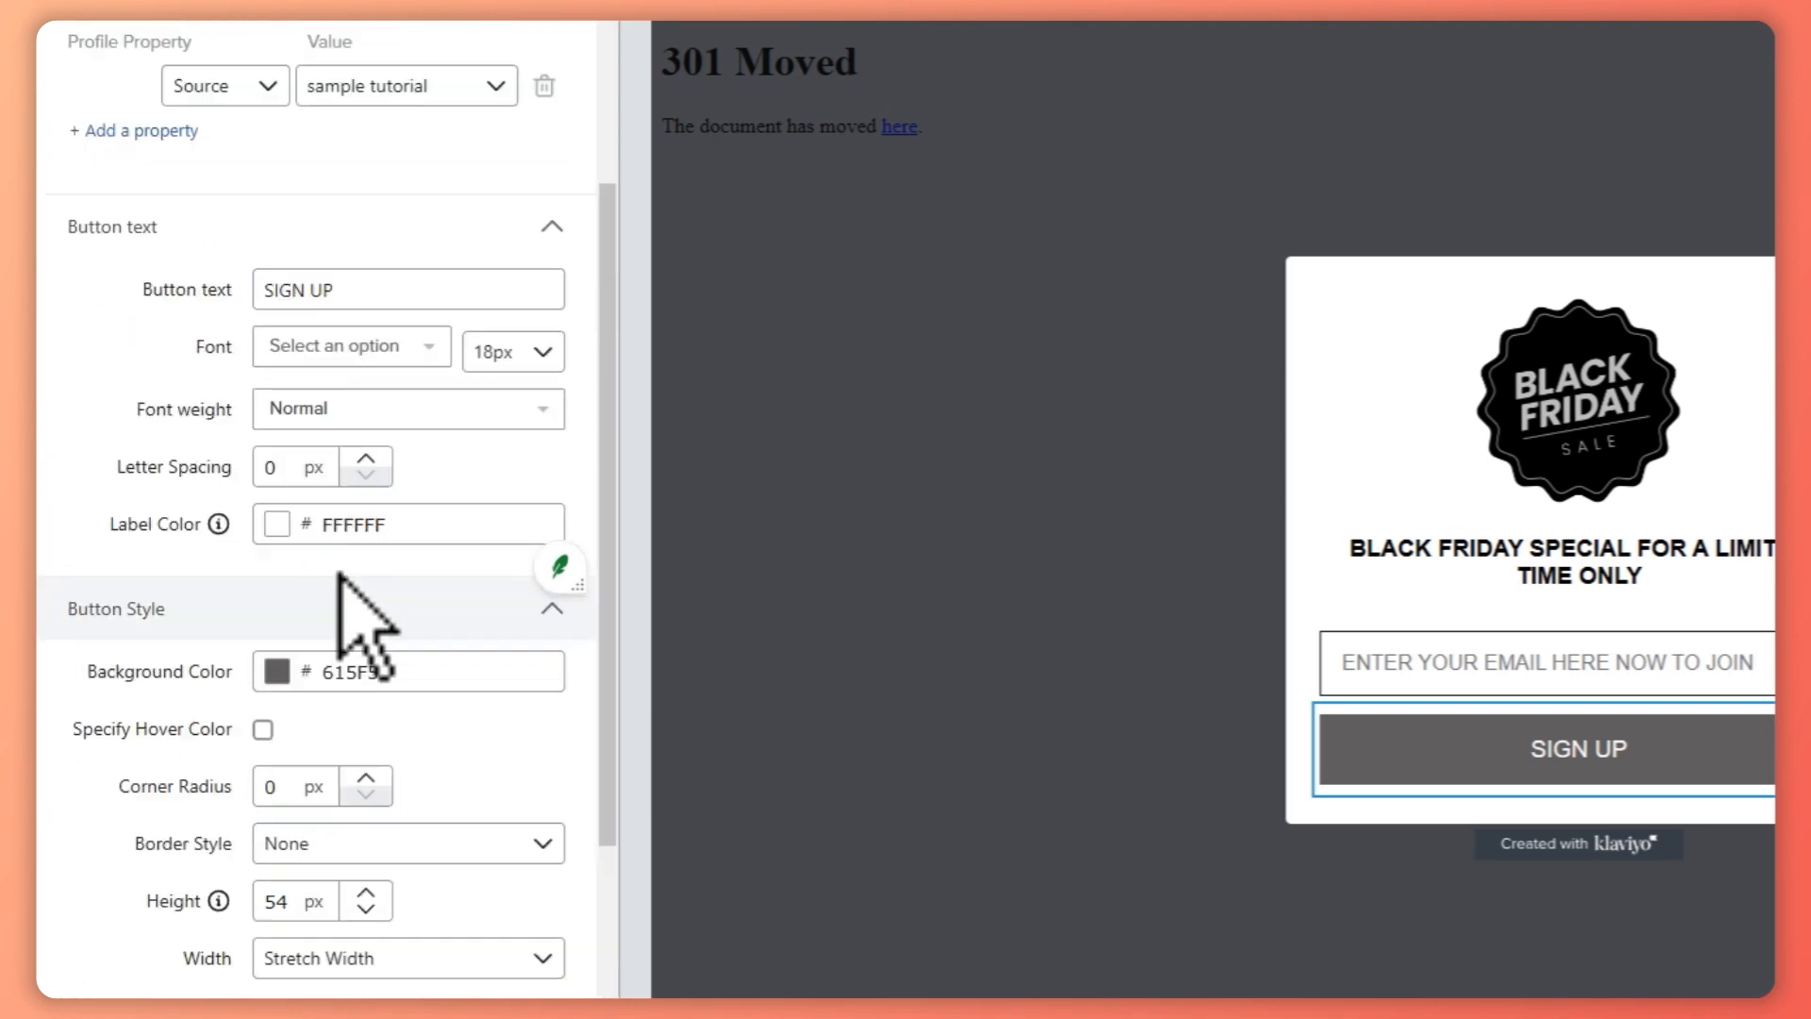
scroll(392, 372, up, 3)
scroll(388, 372, down, 5)
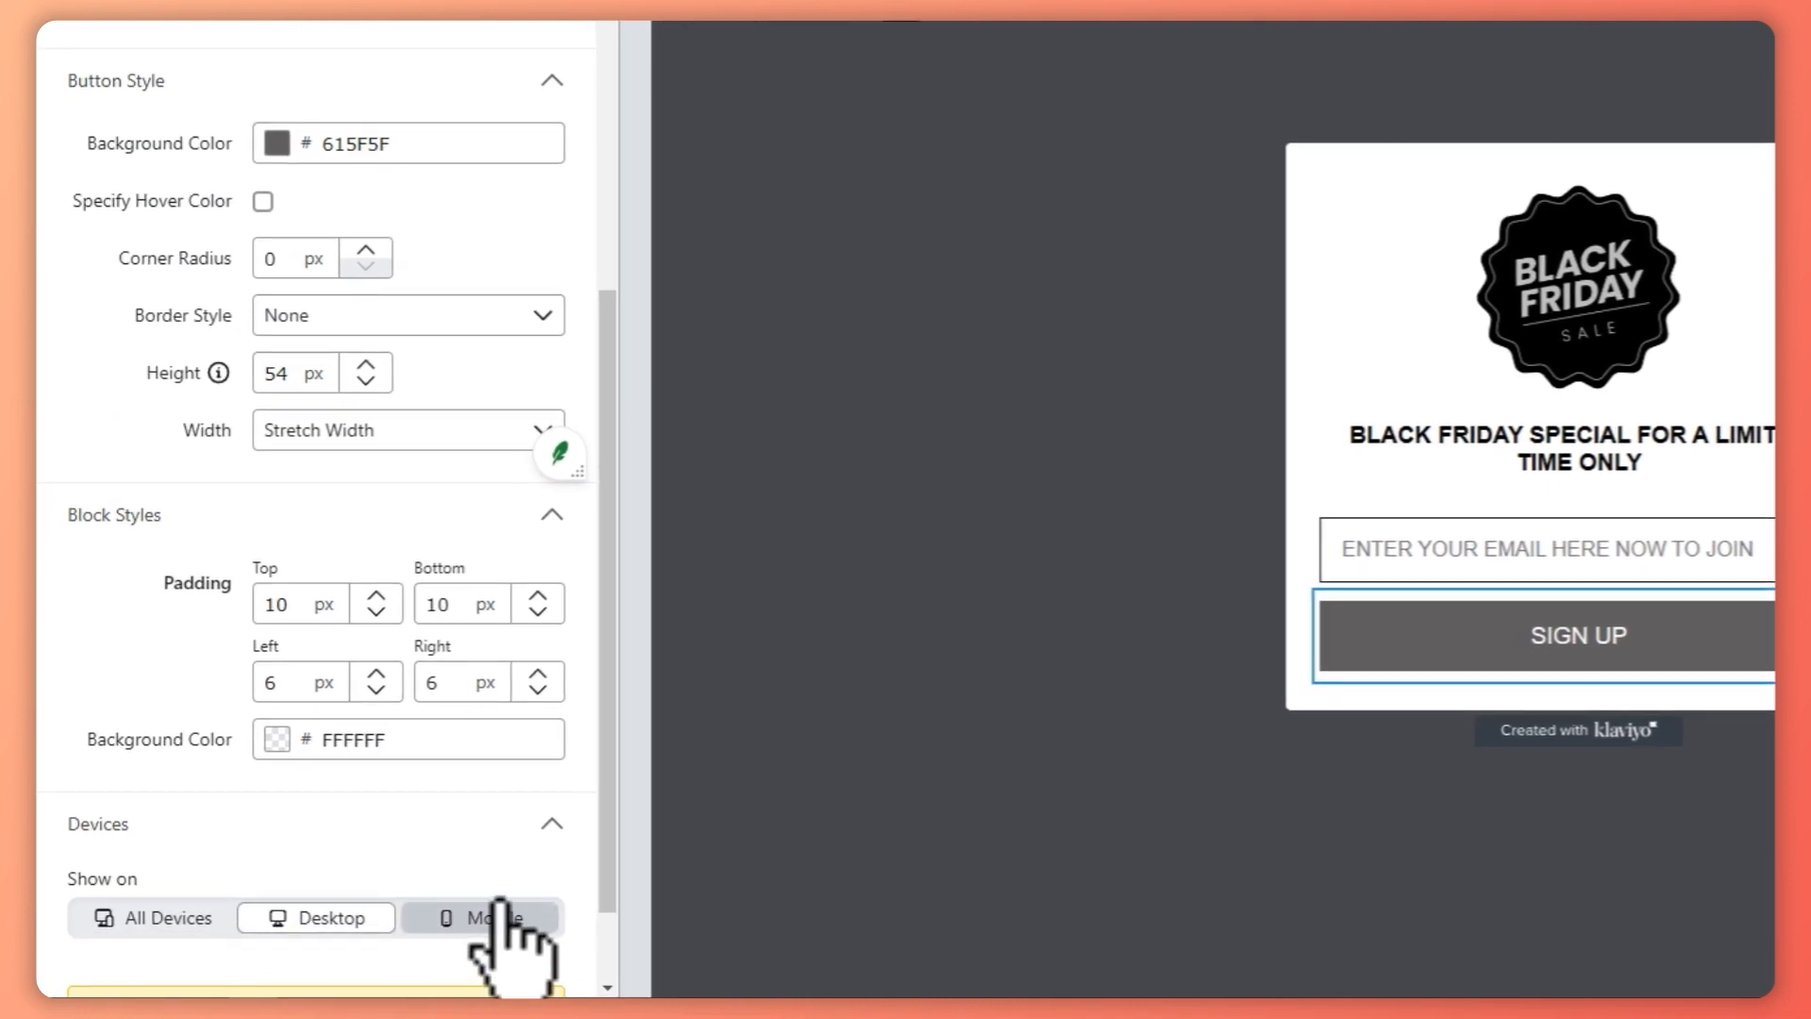
click(351, 942)
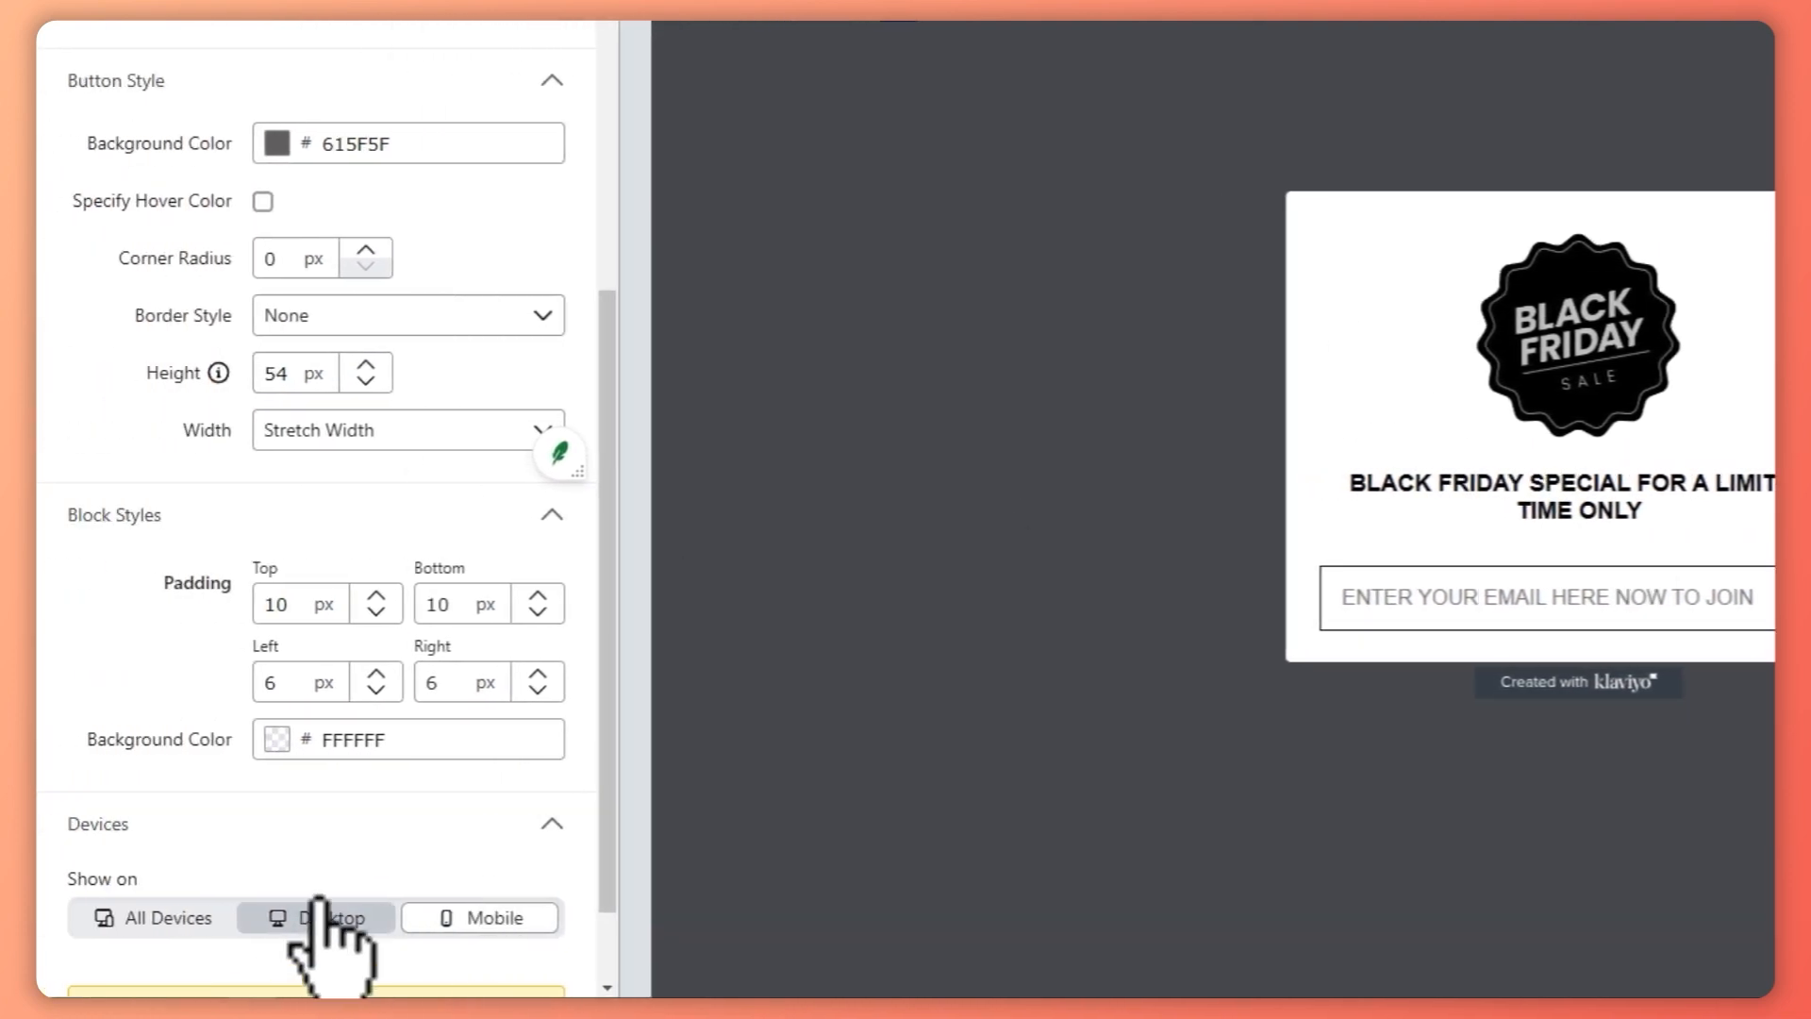
click(121, 911)
scroll(40, 443, up, 5)
scroll(239, 442, up, 1)
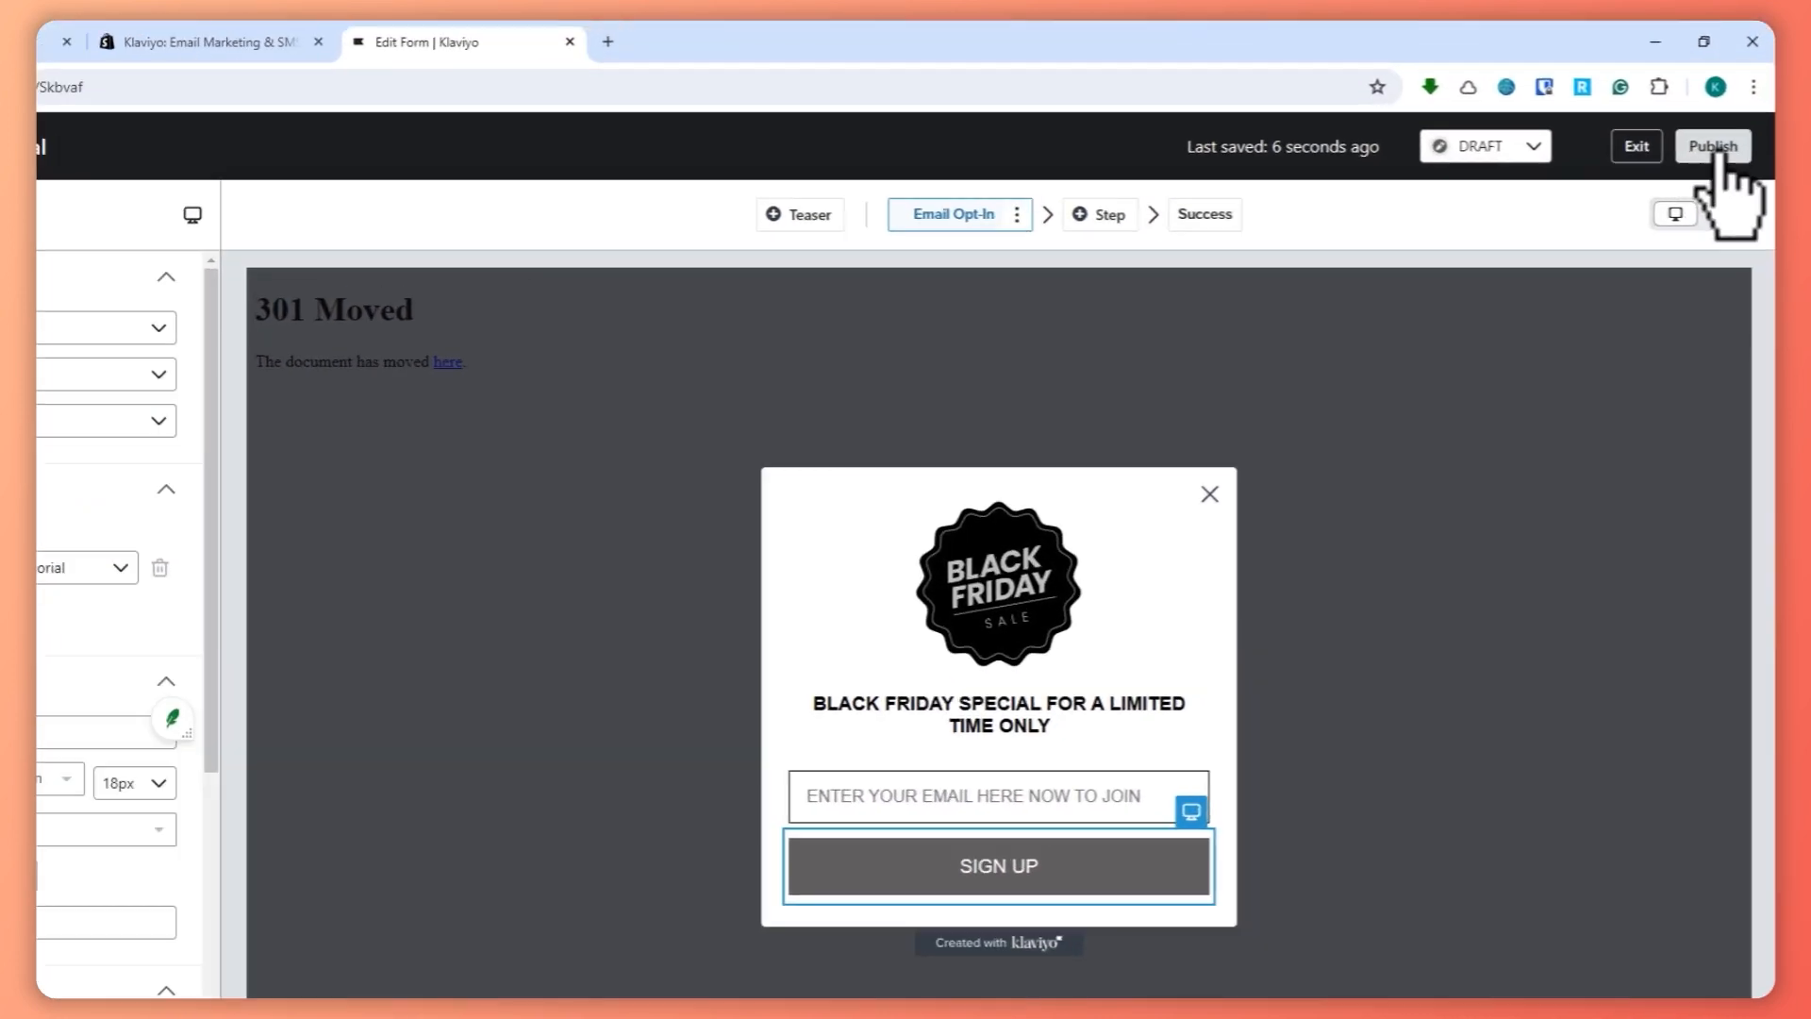
Review the form's active alert and publish the Black Friday form anyway
click(1721, 129)
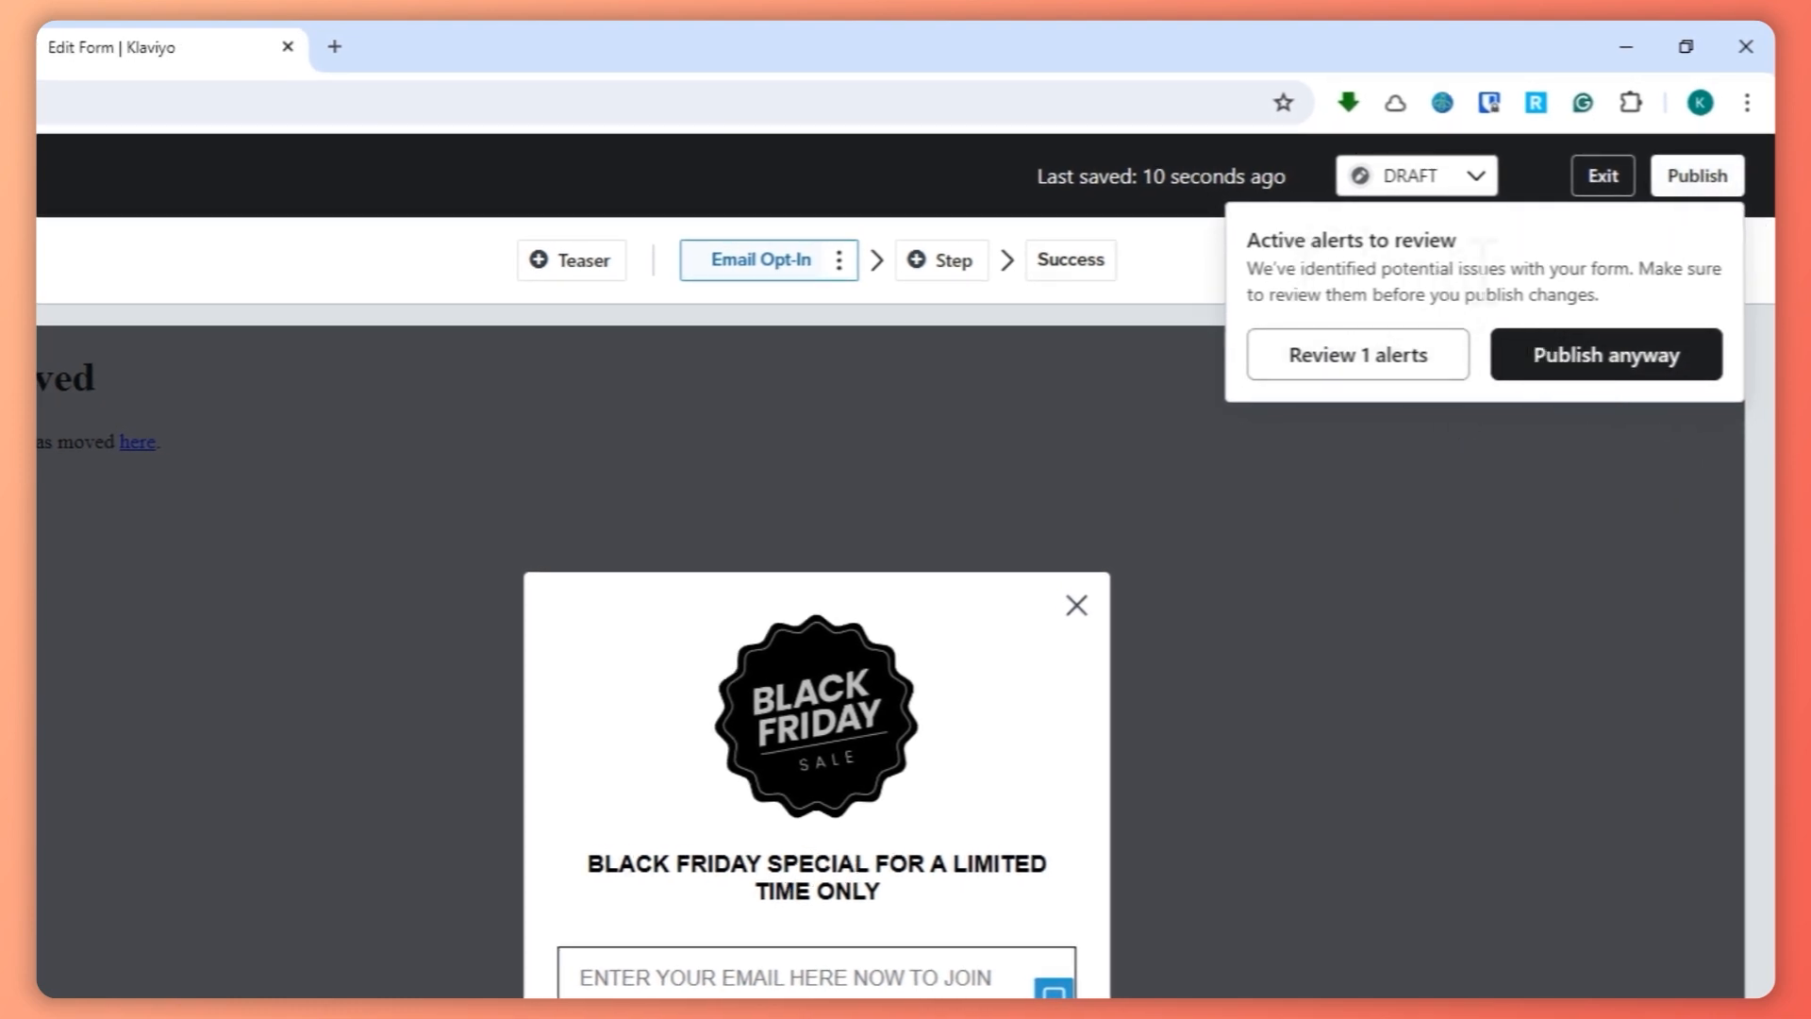
drag(1295, 270, 1608, 273)
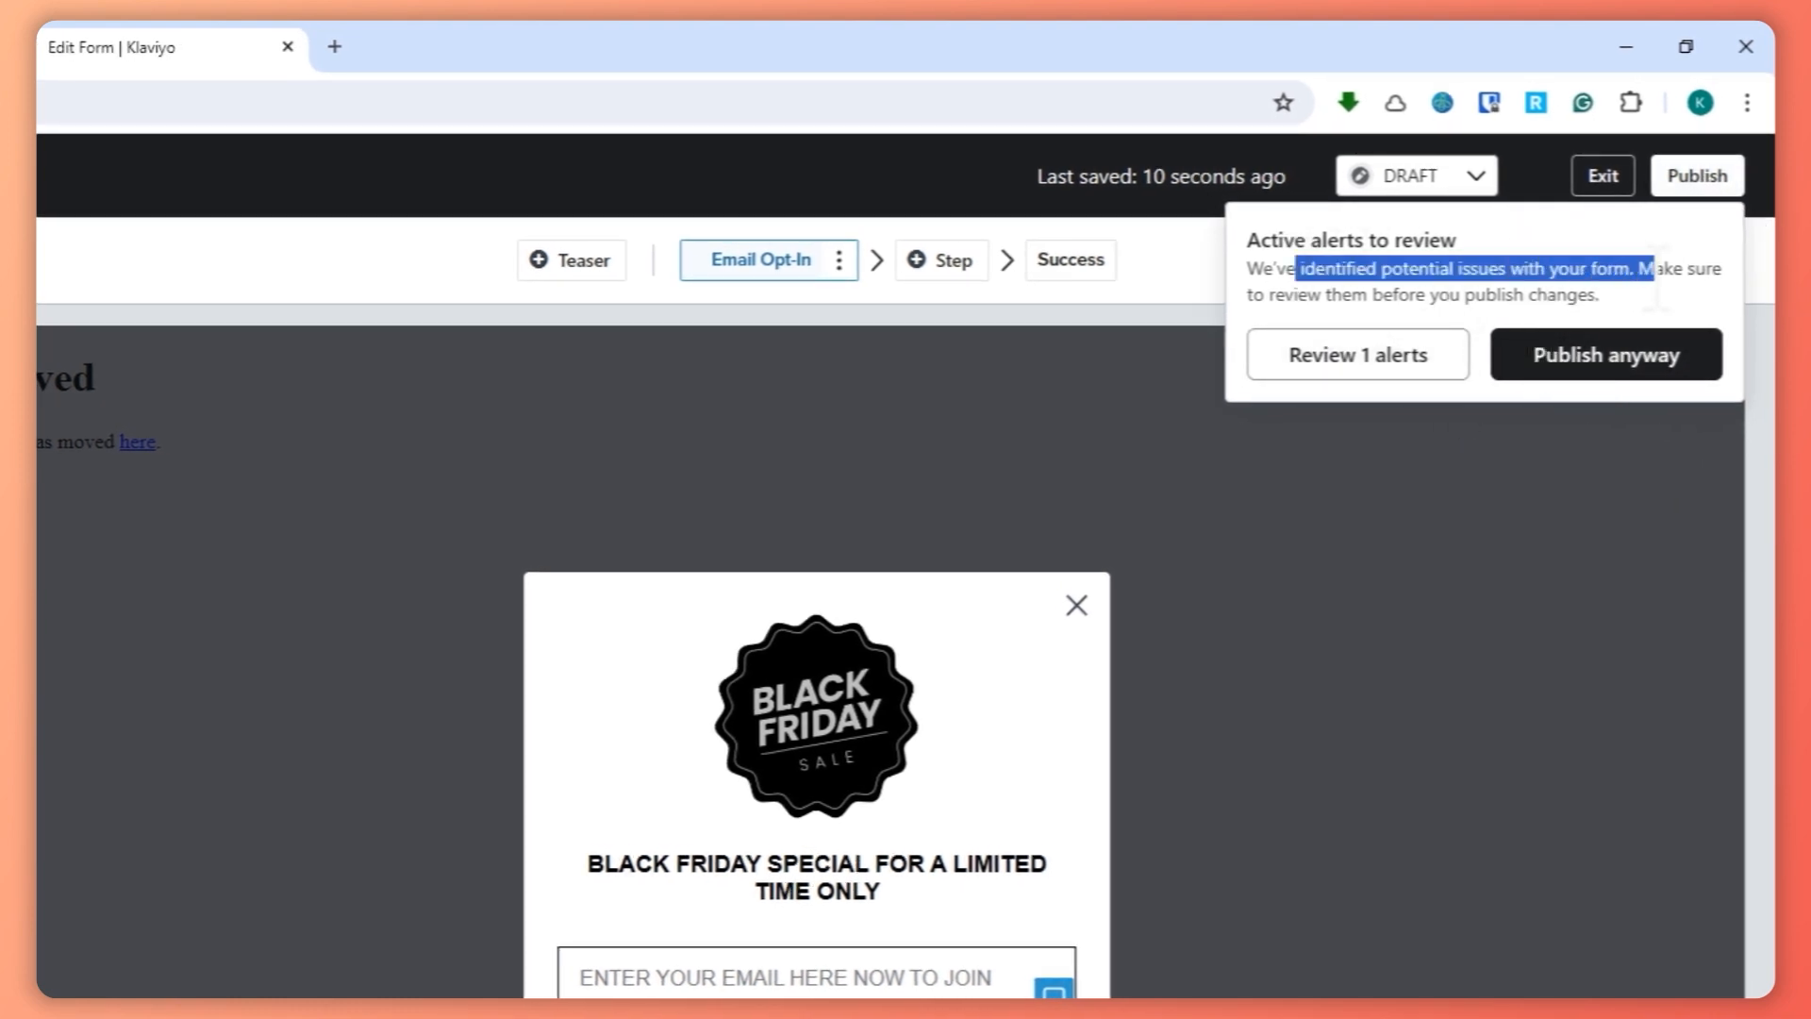
drag(1383, 295, 1603, 296)
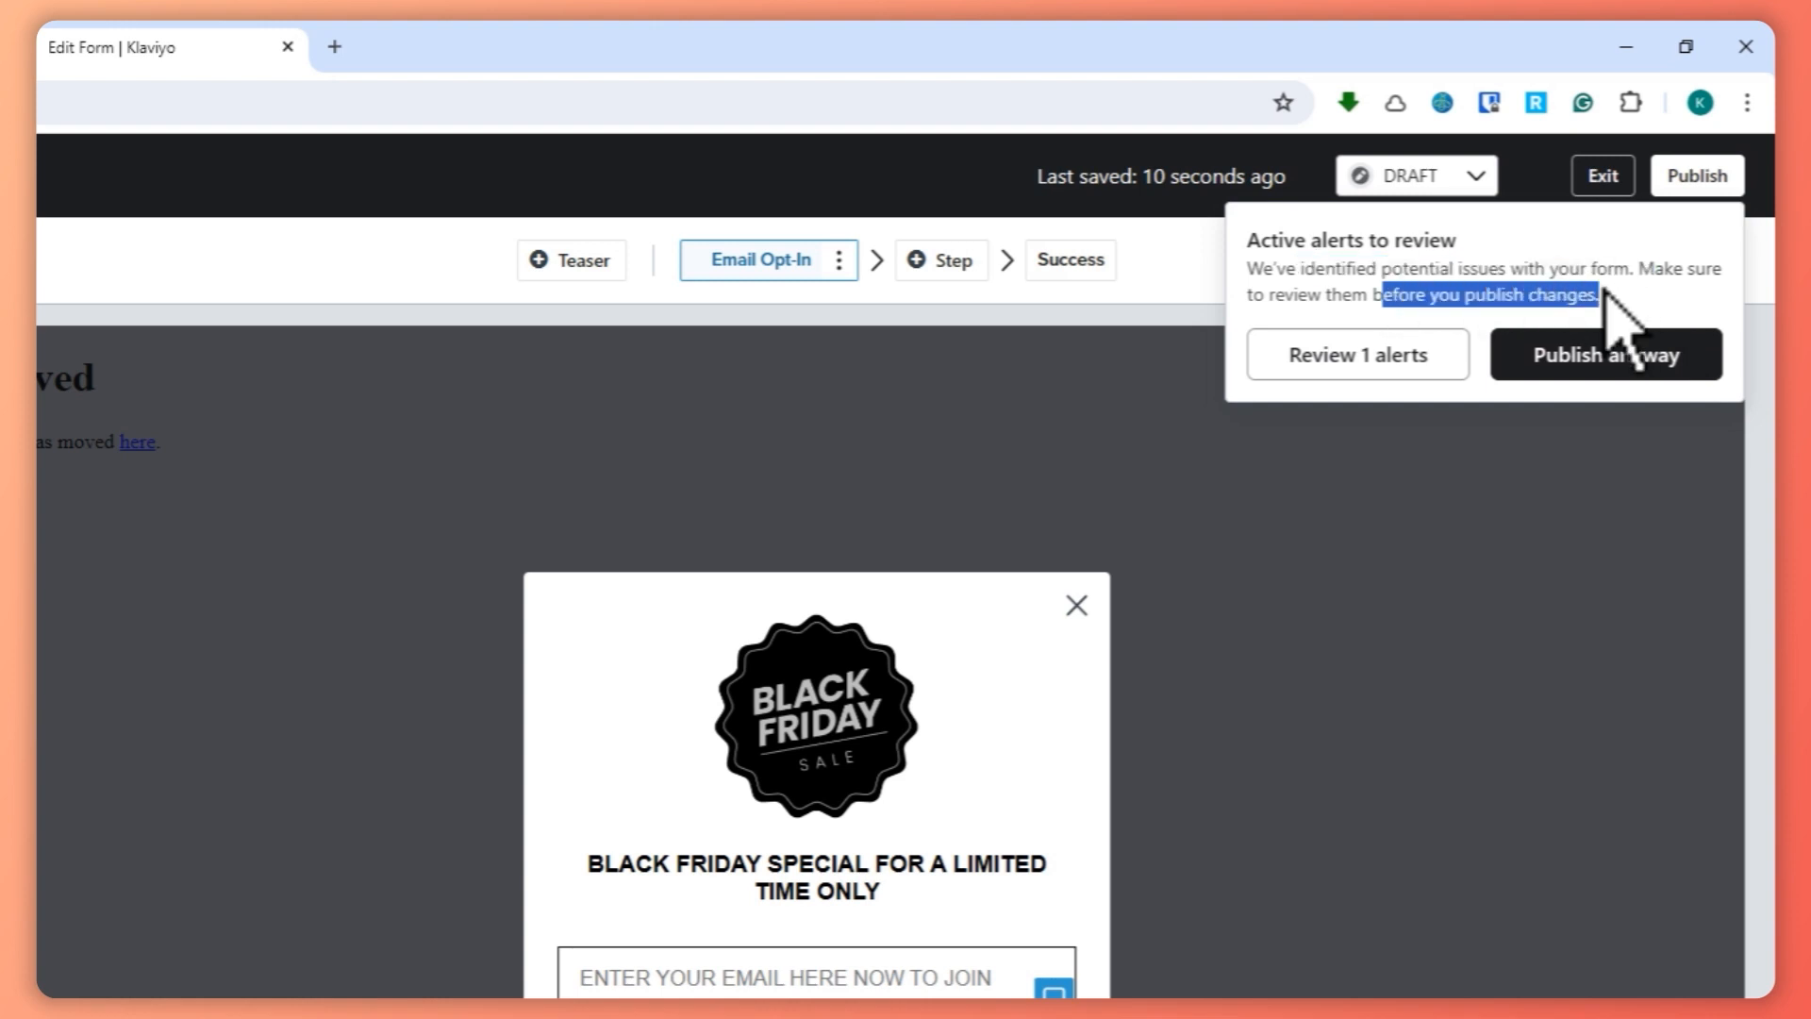
click(1383, 351)
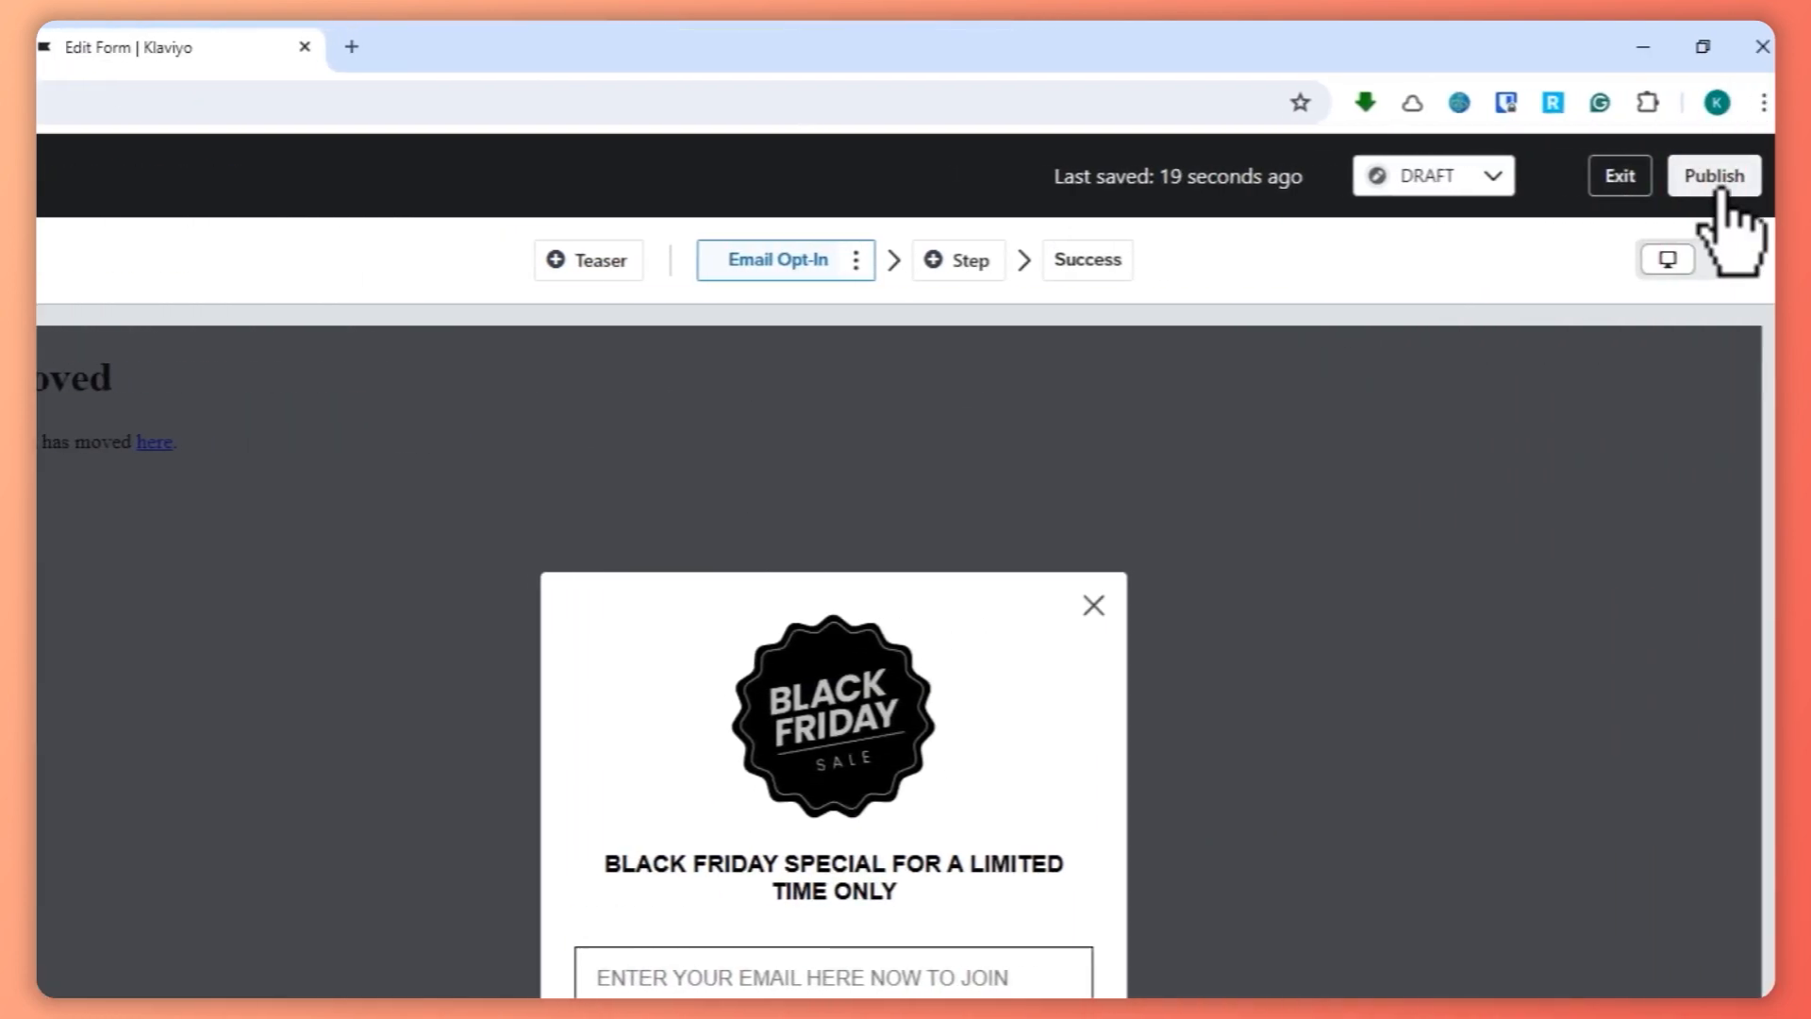
click(1714, 173)
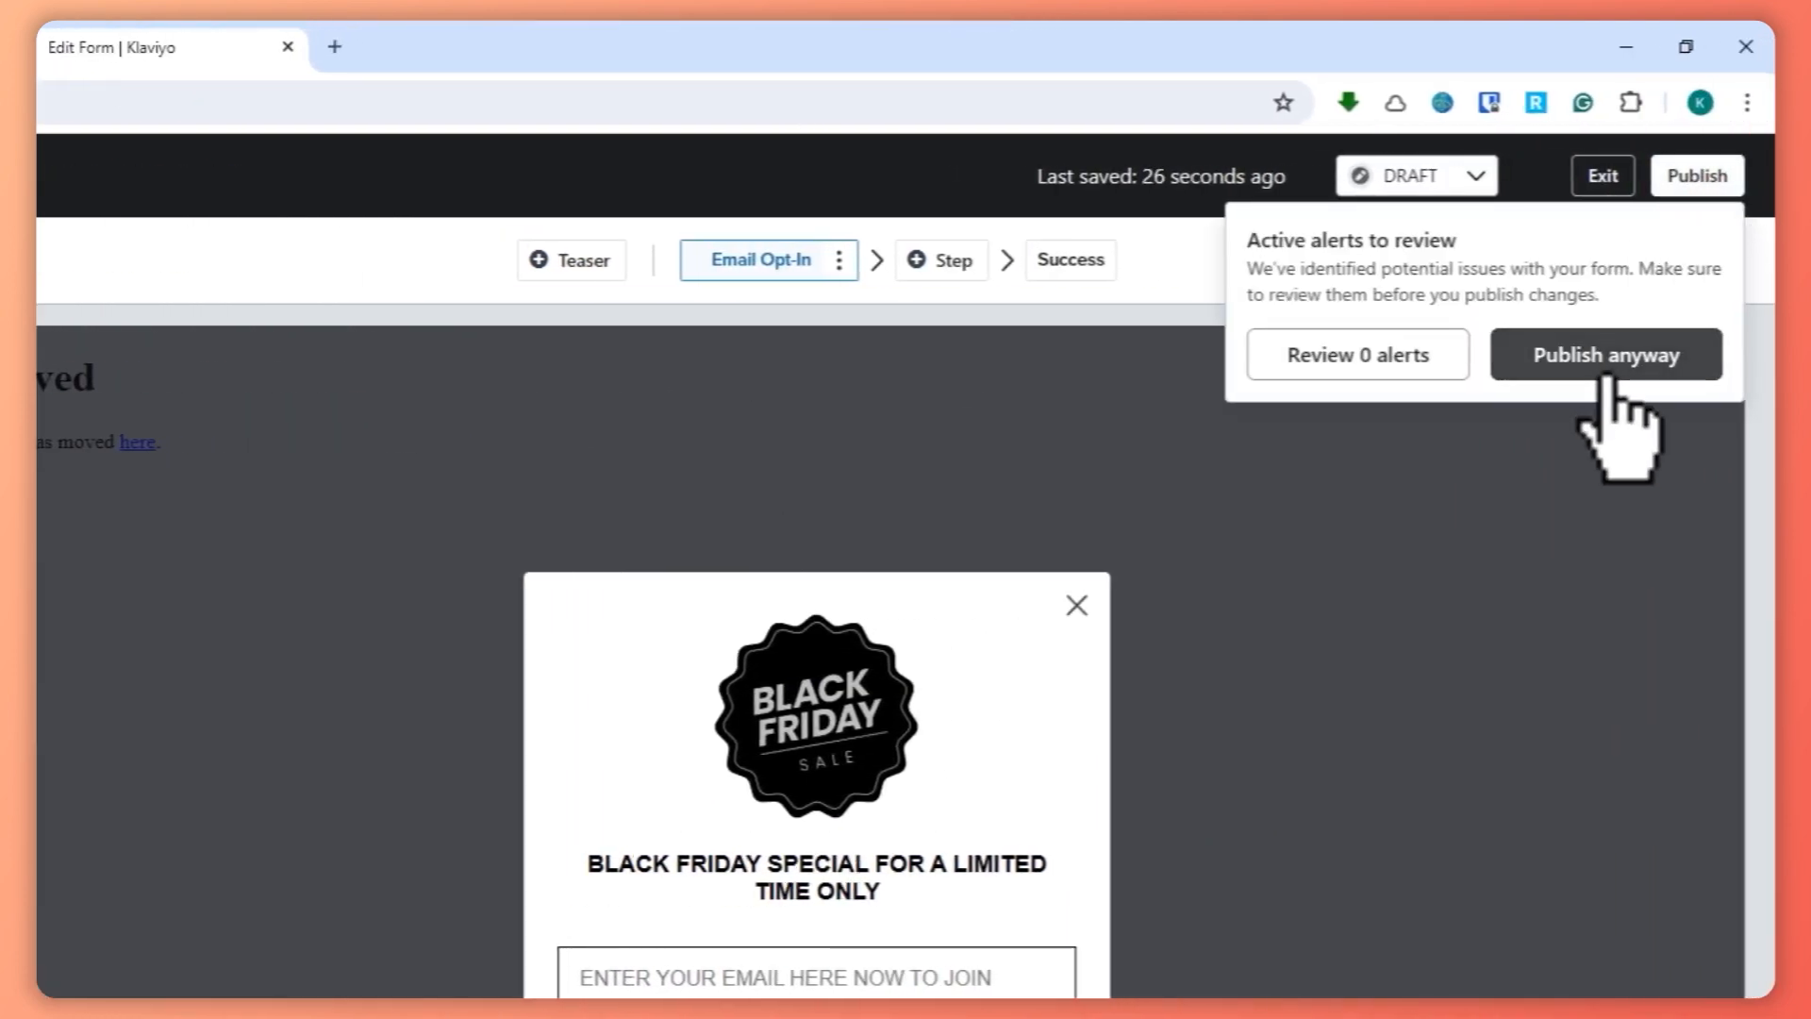
click(1599, 364)
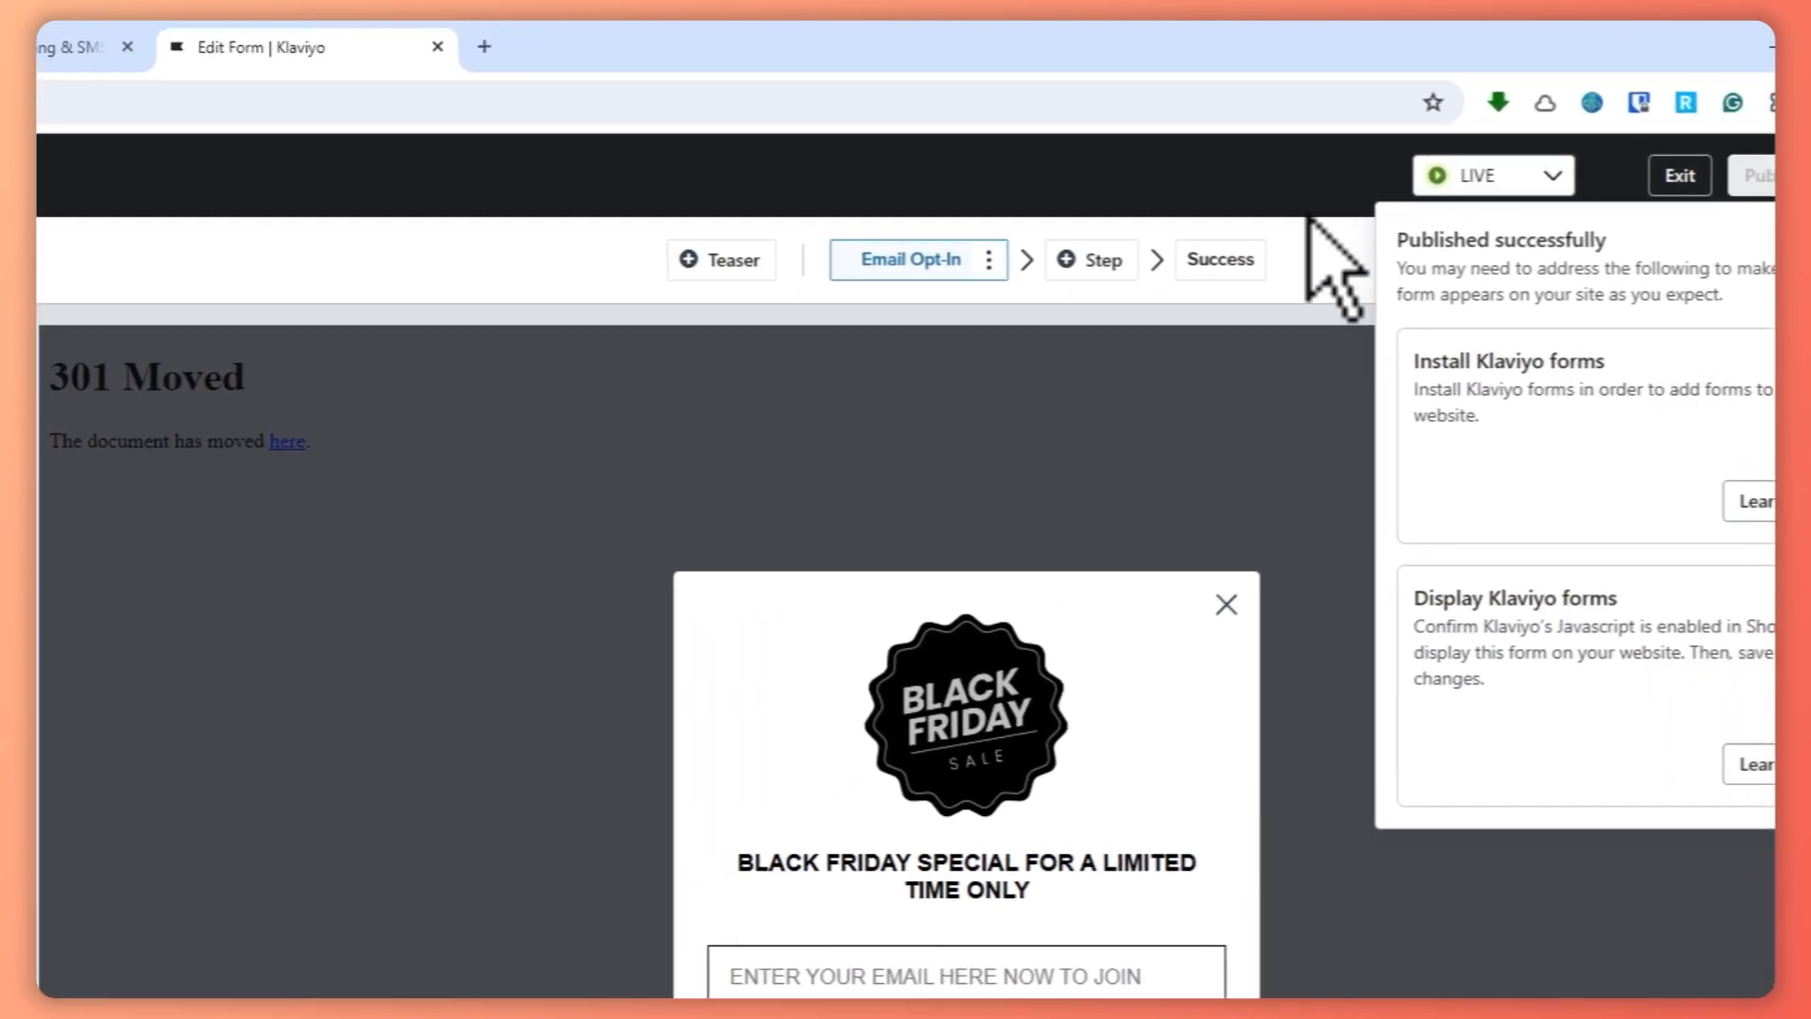
click(1345, 135)
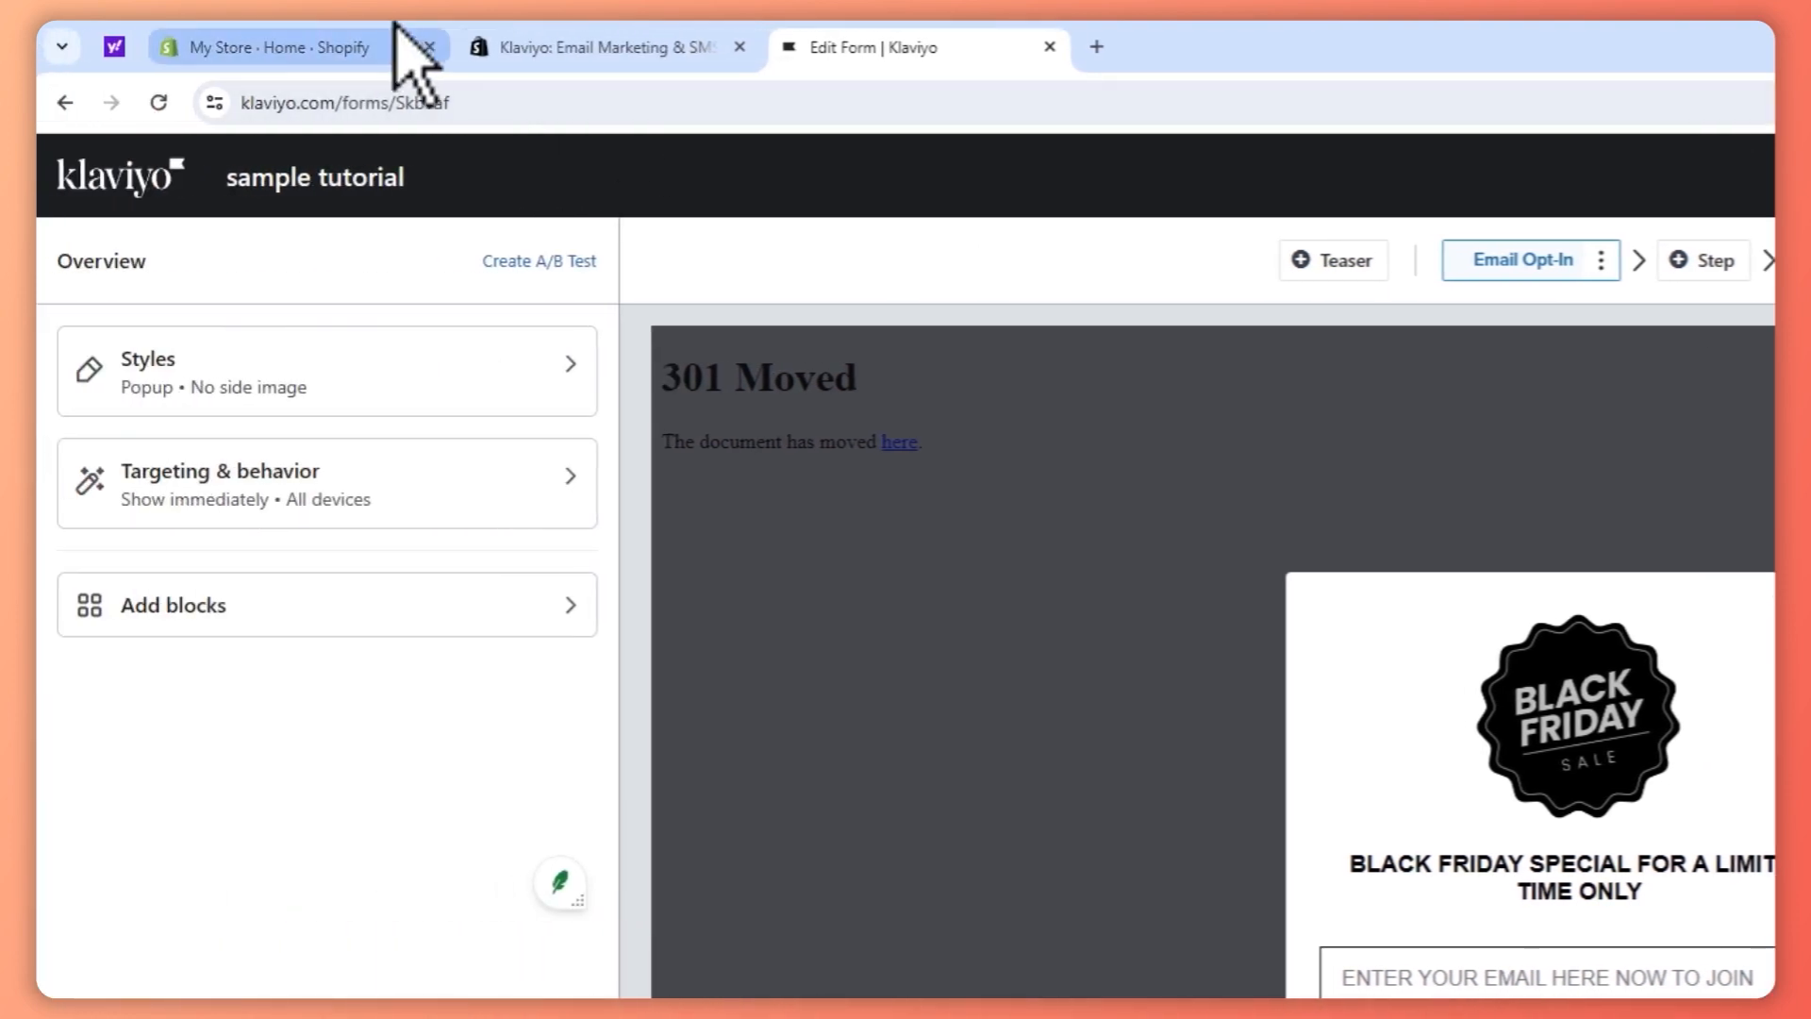
Switch to the Shopify admin and open the store's current Dawn theme for customizing
click(397, 45)
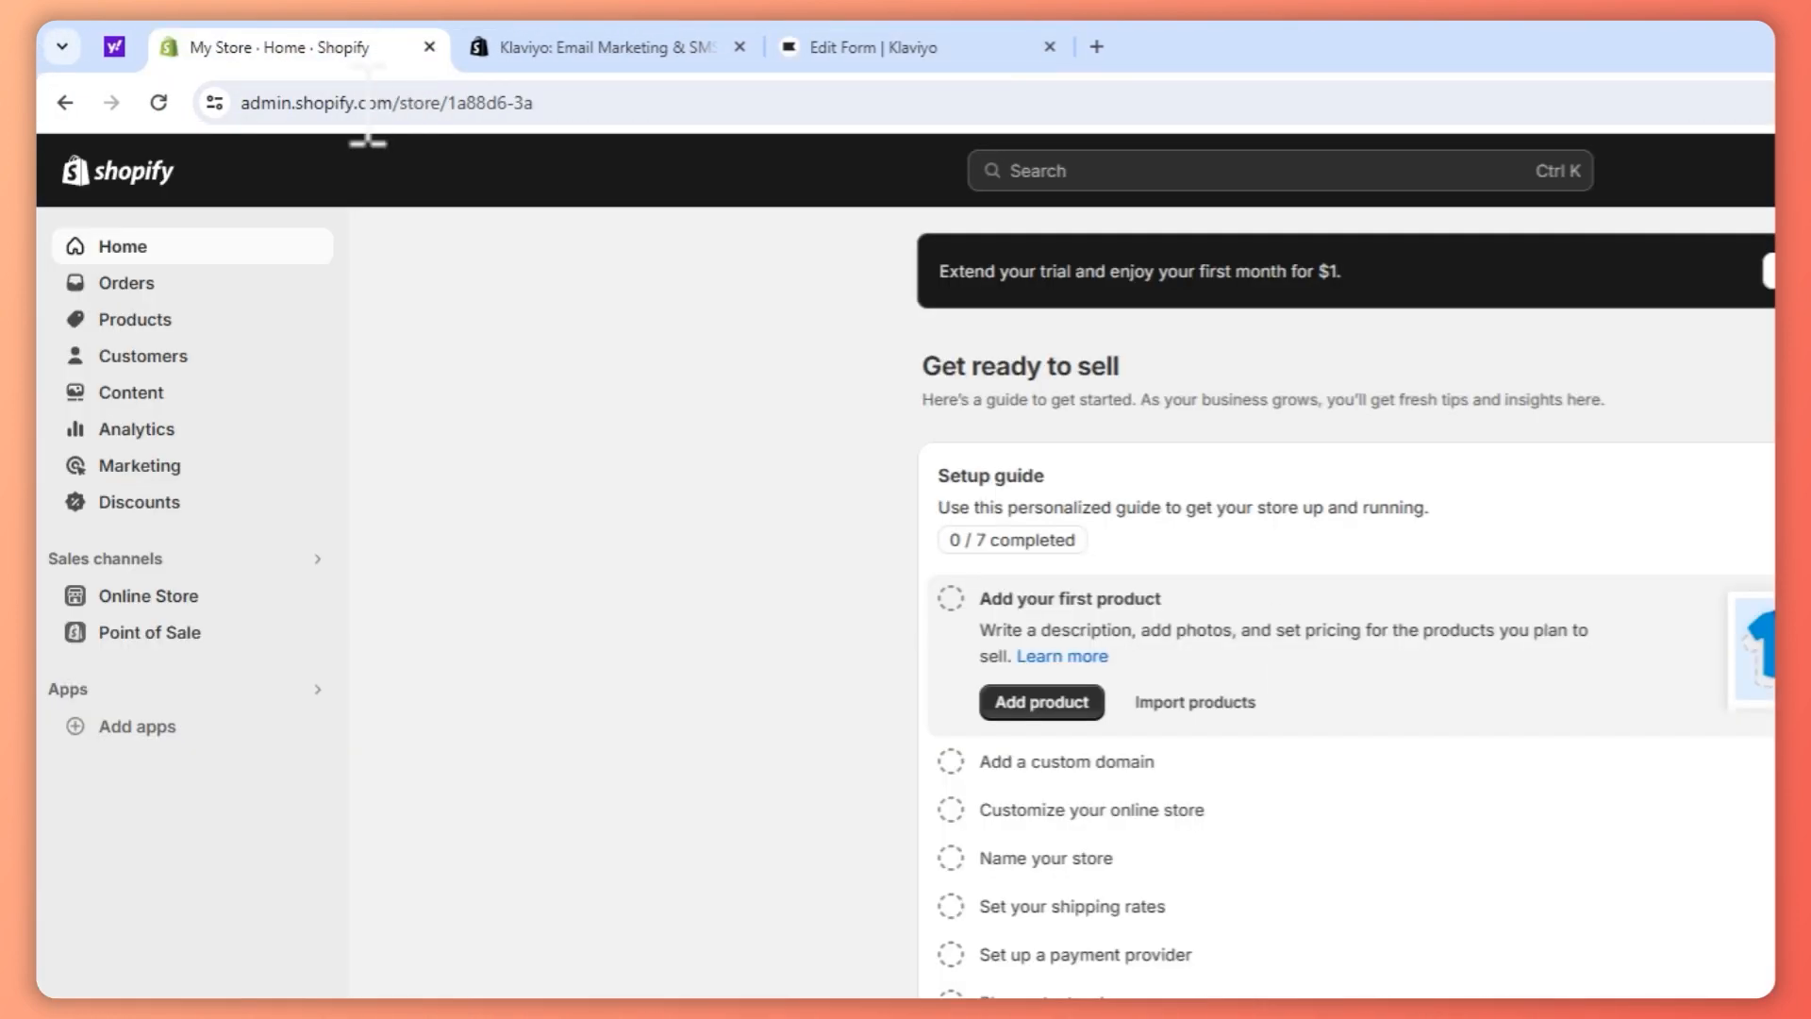
click(178, 603)
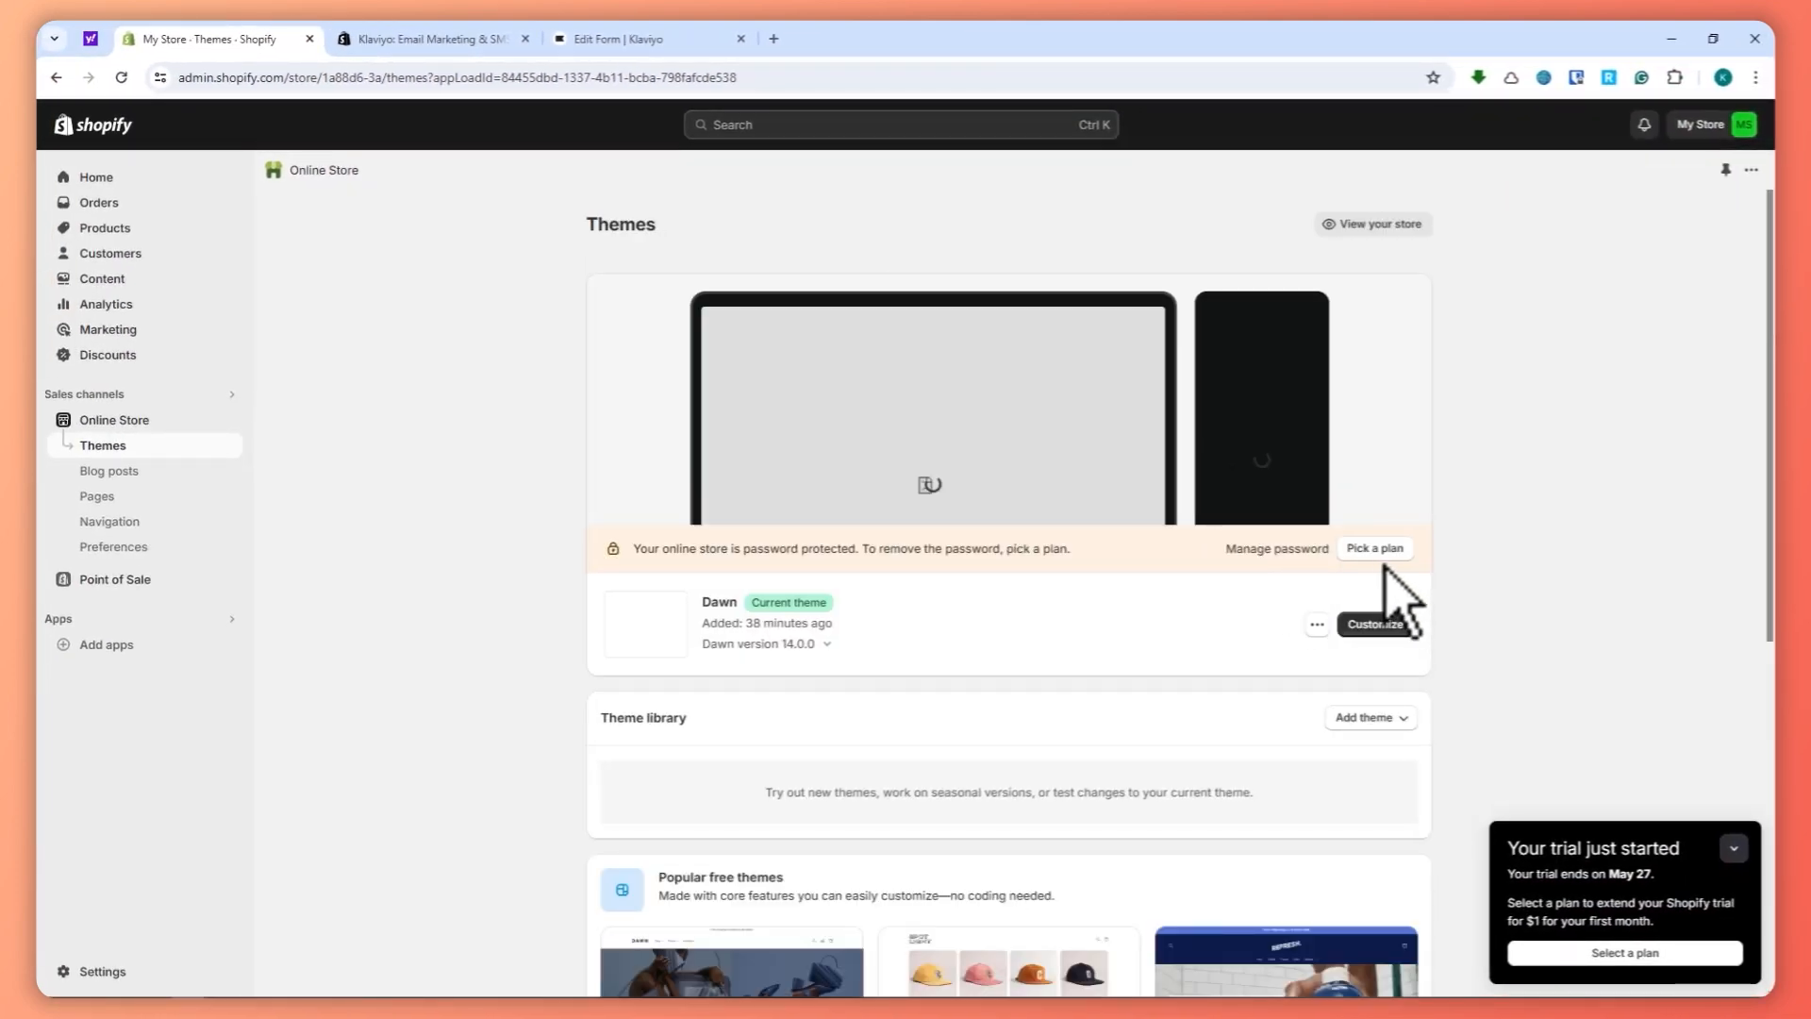
click(1377, 634)
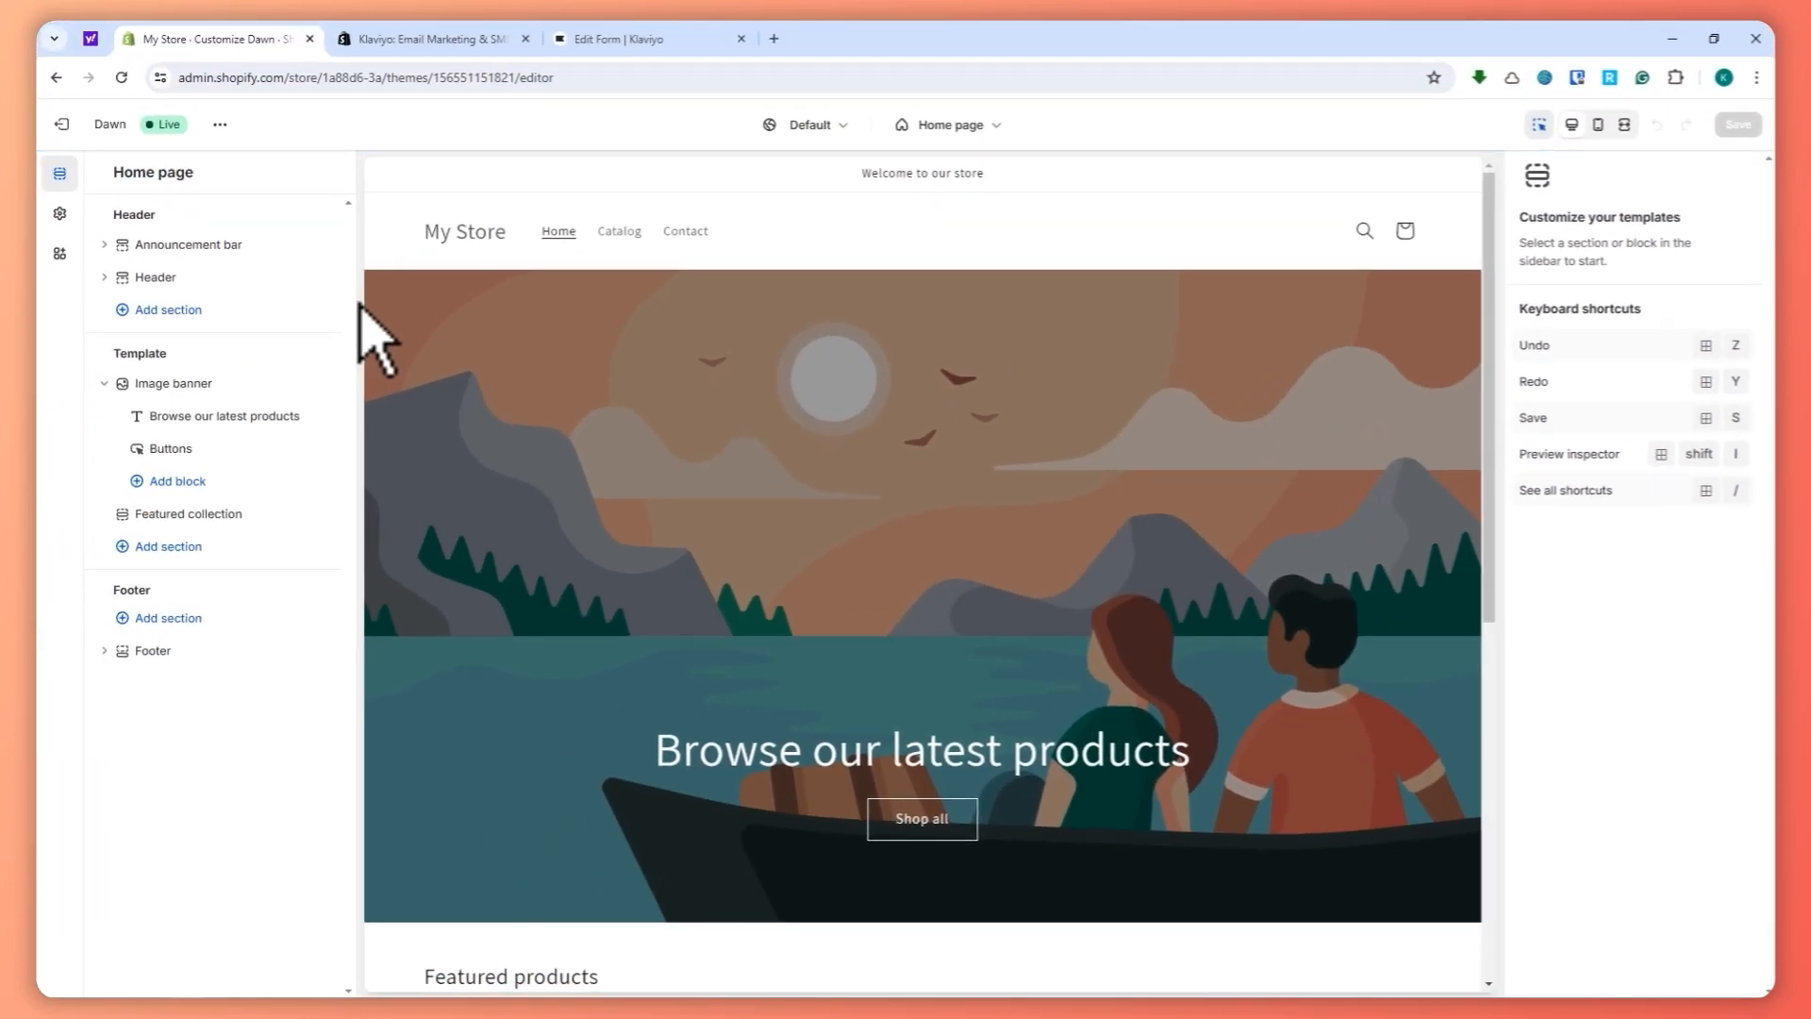
click(637, 24)
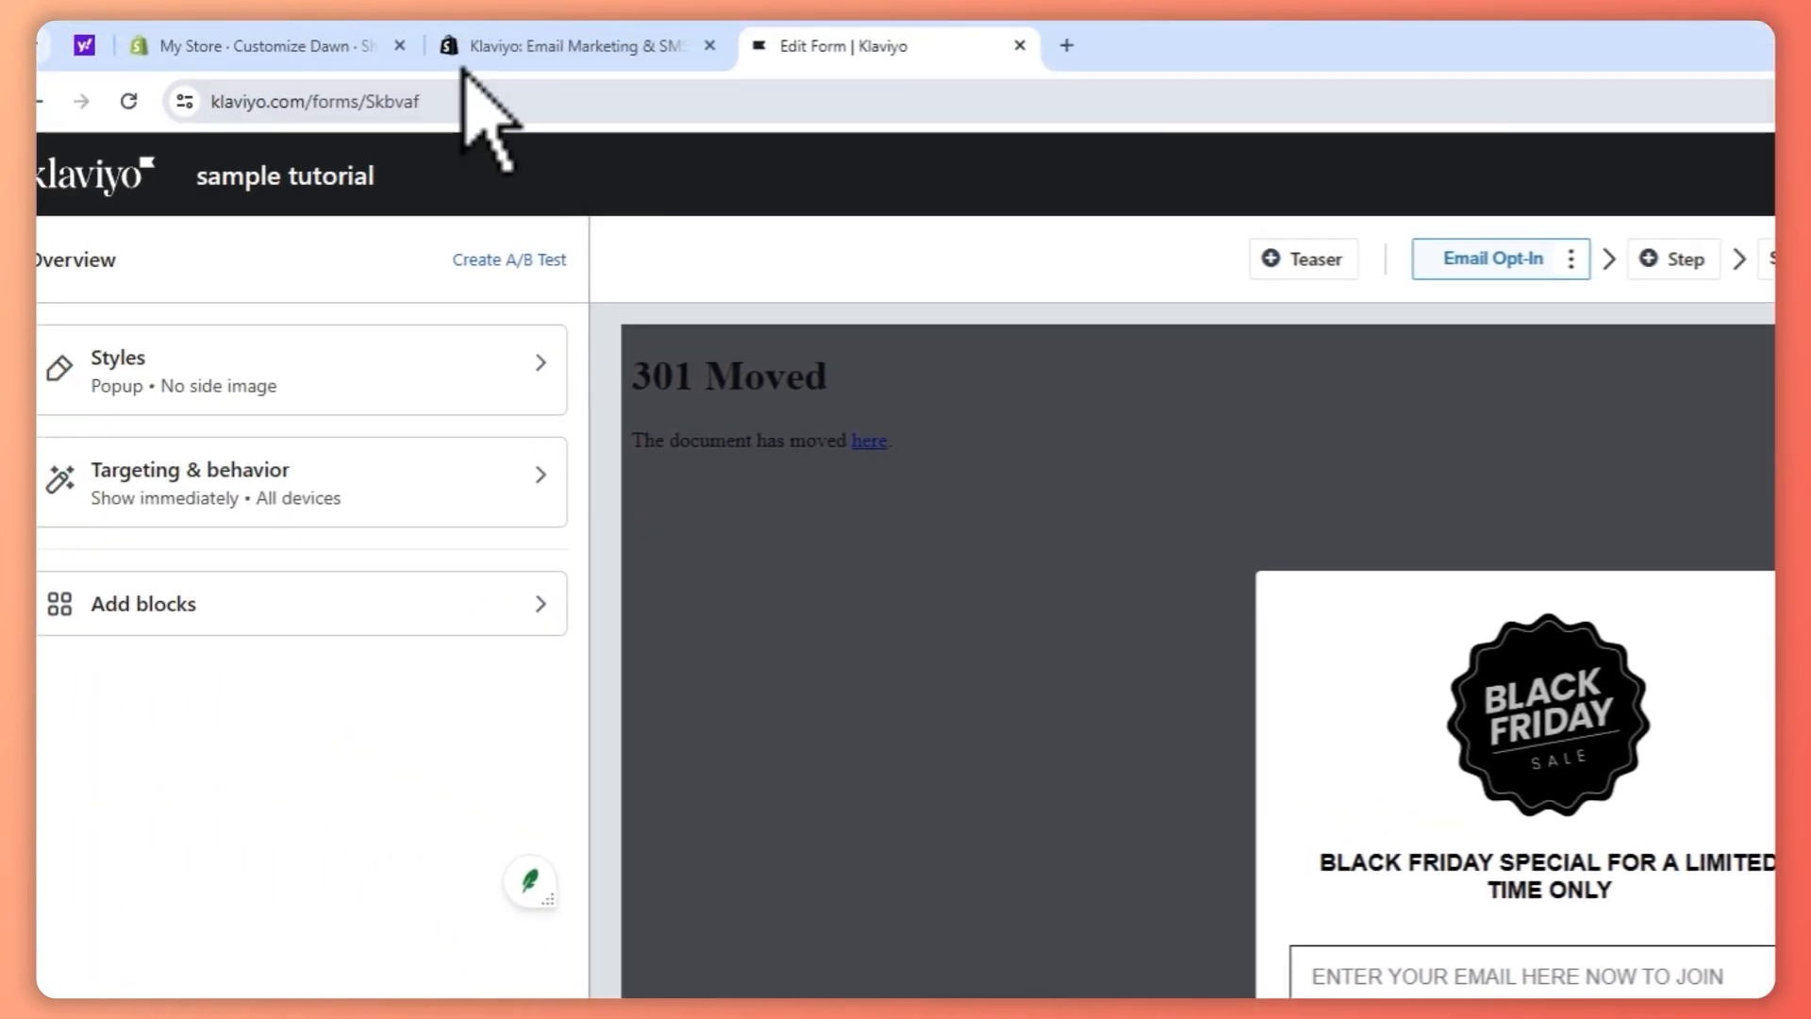
click(300, 51)
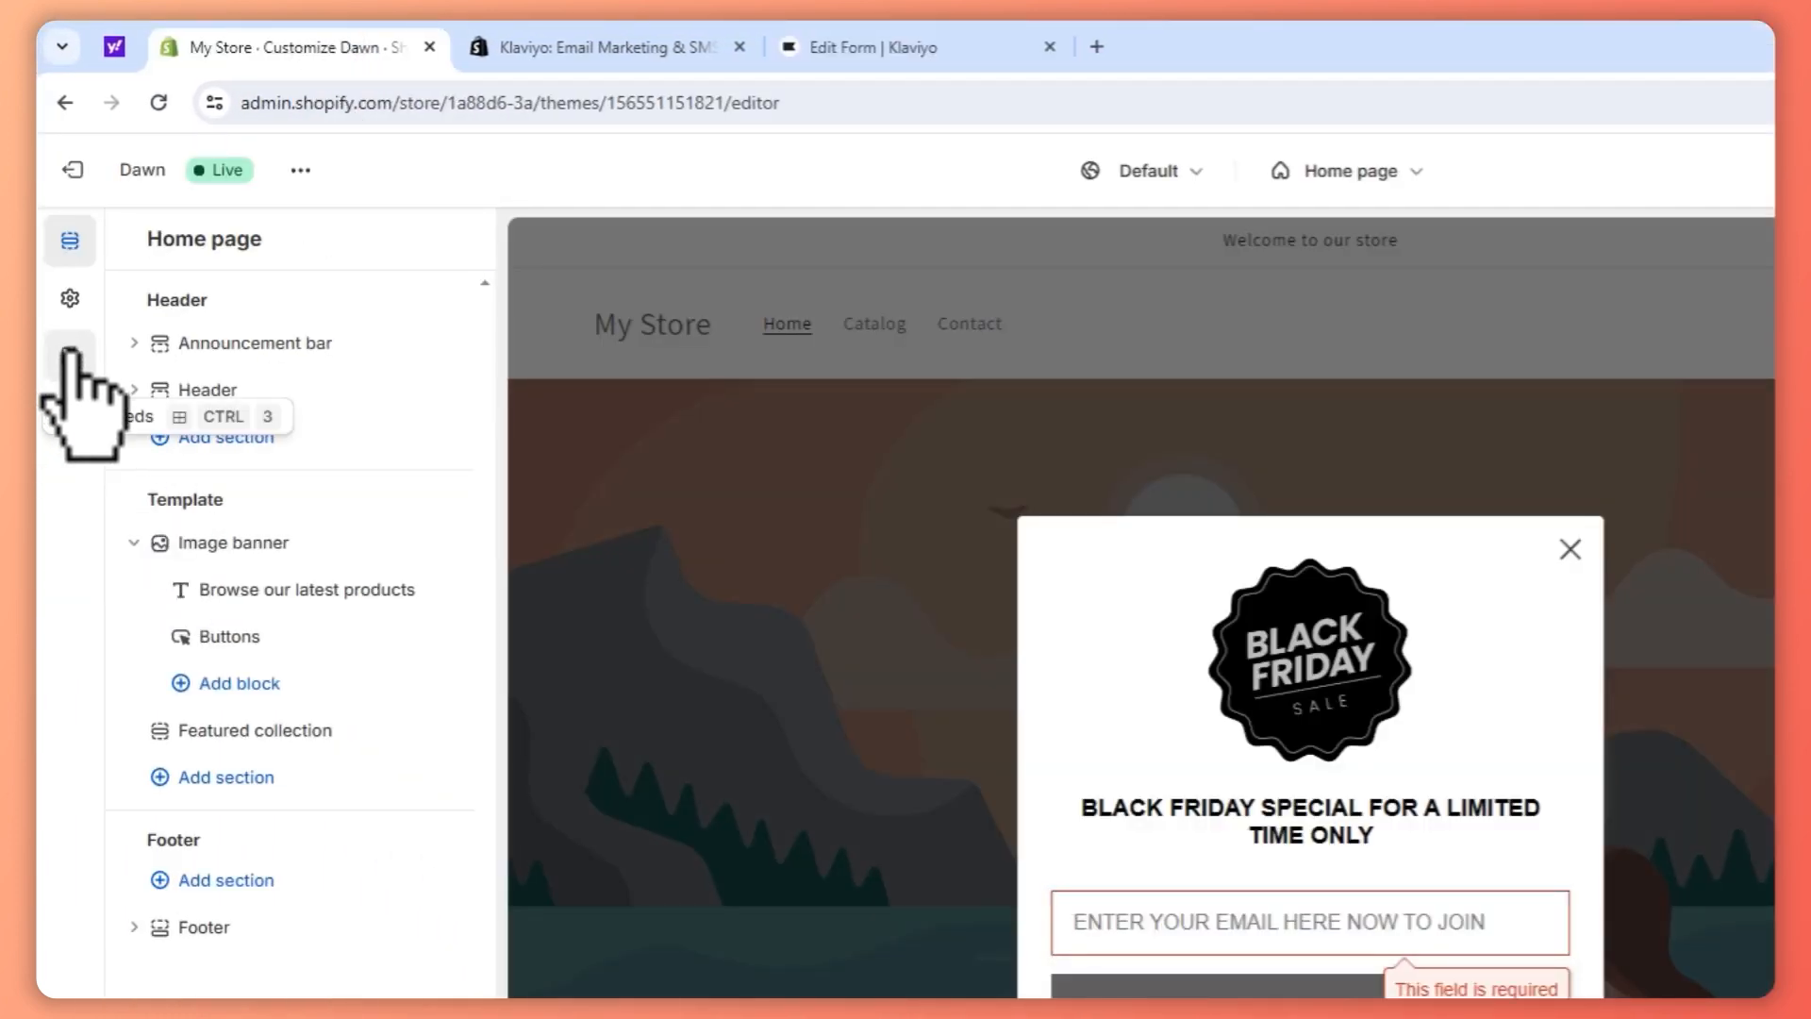
Enable the Klaviyo Onsite Javascript app embed in the Dawn theme and save the theme
click(70, 360)
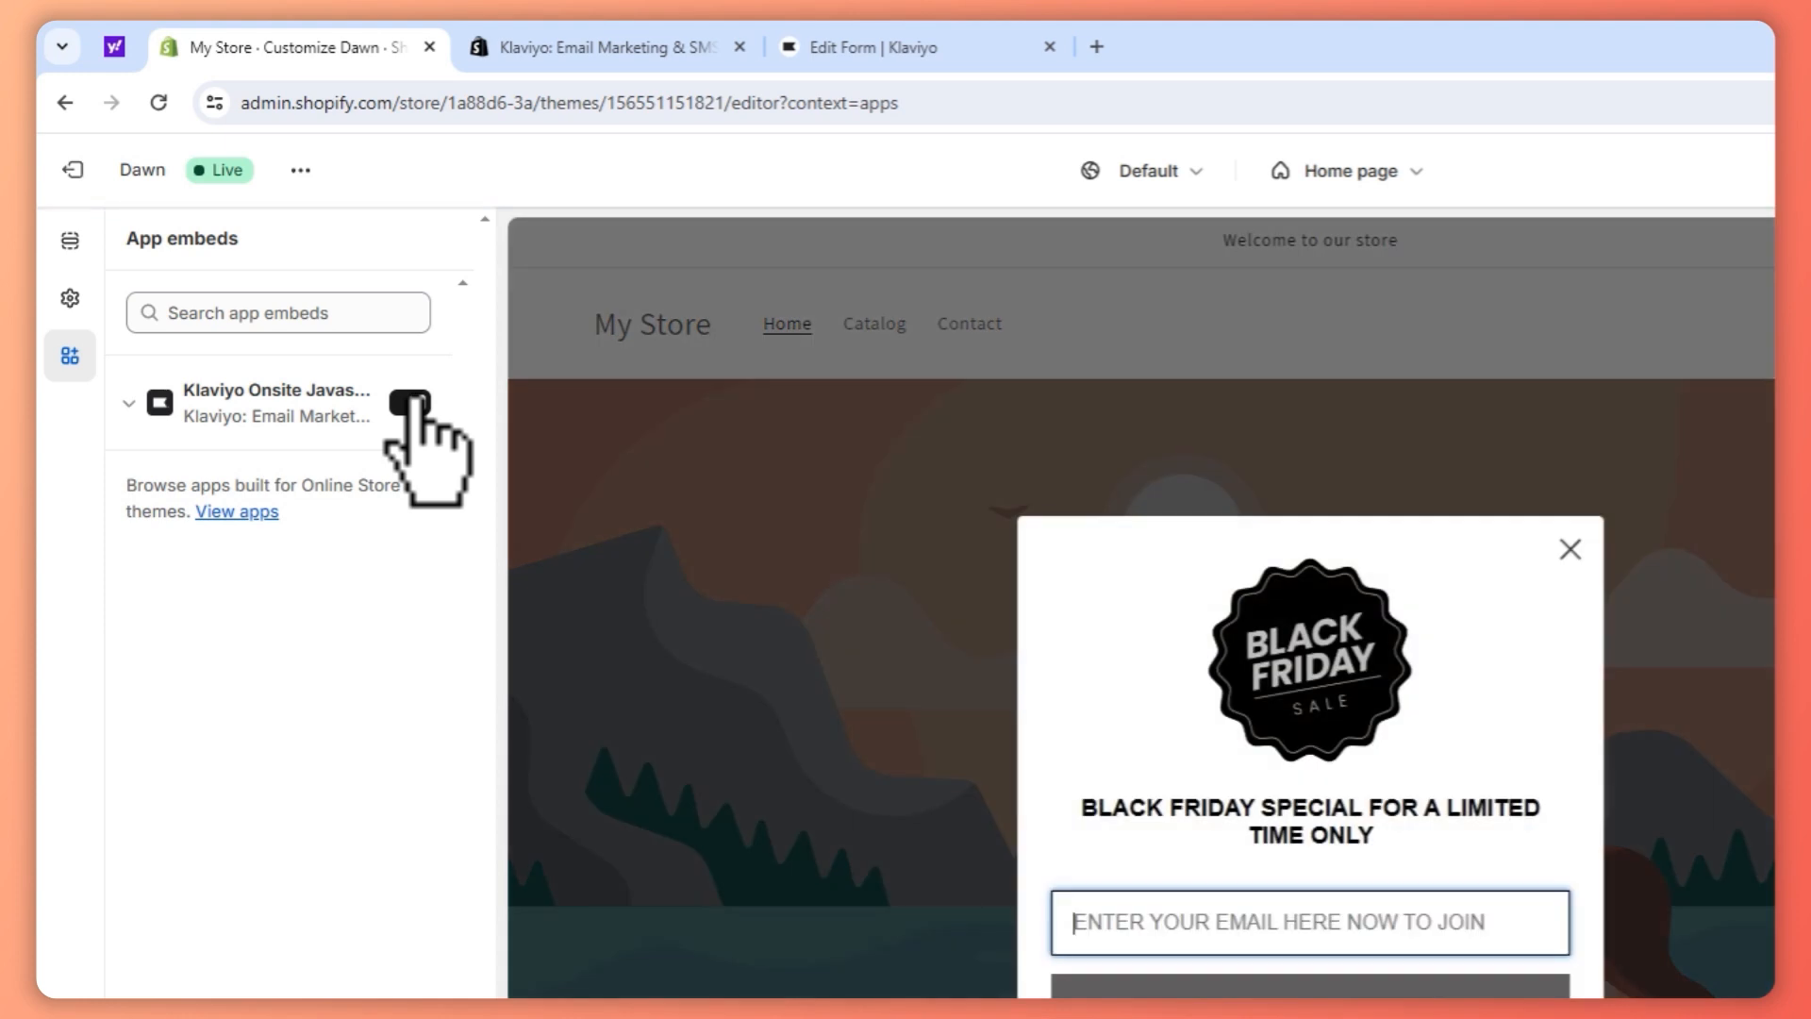
click(1351, 932)
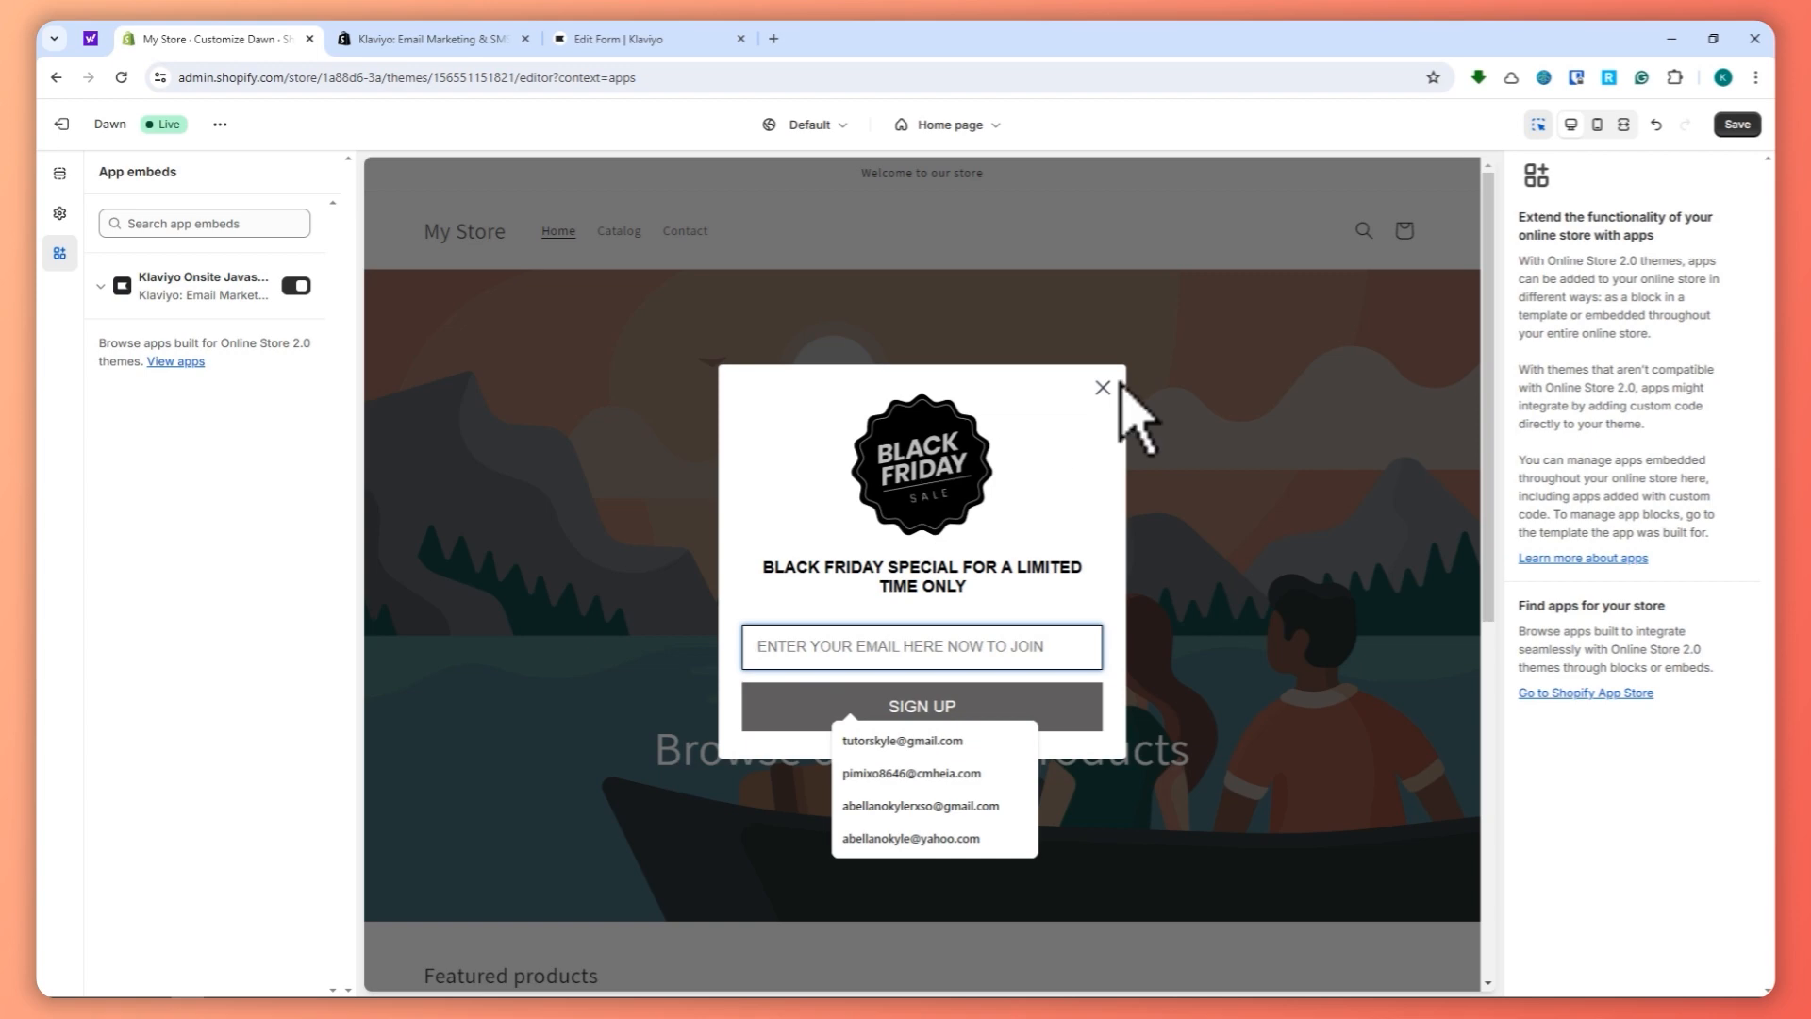
click(1740, 131)
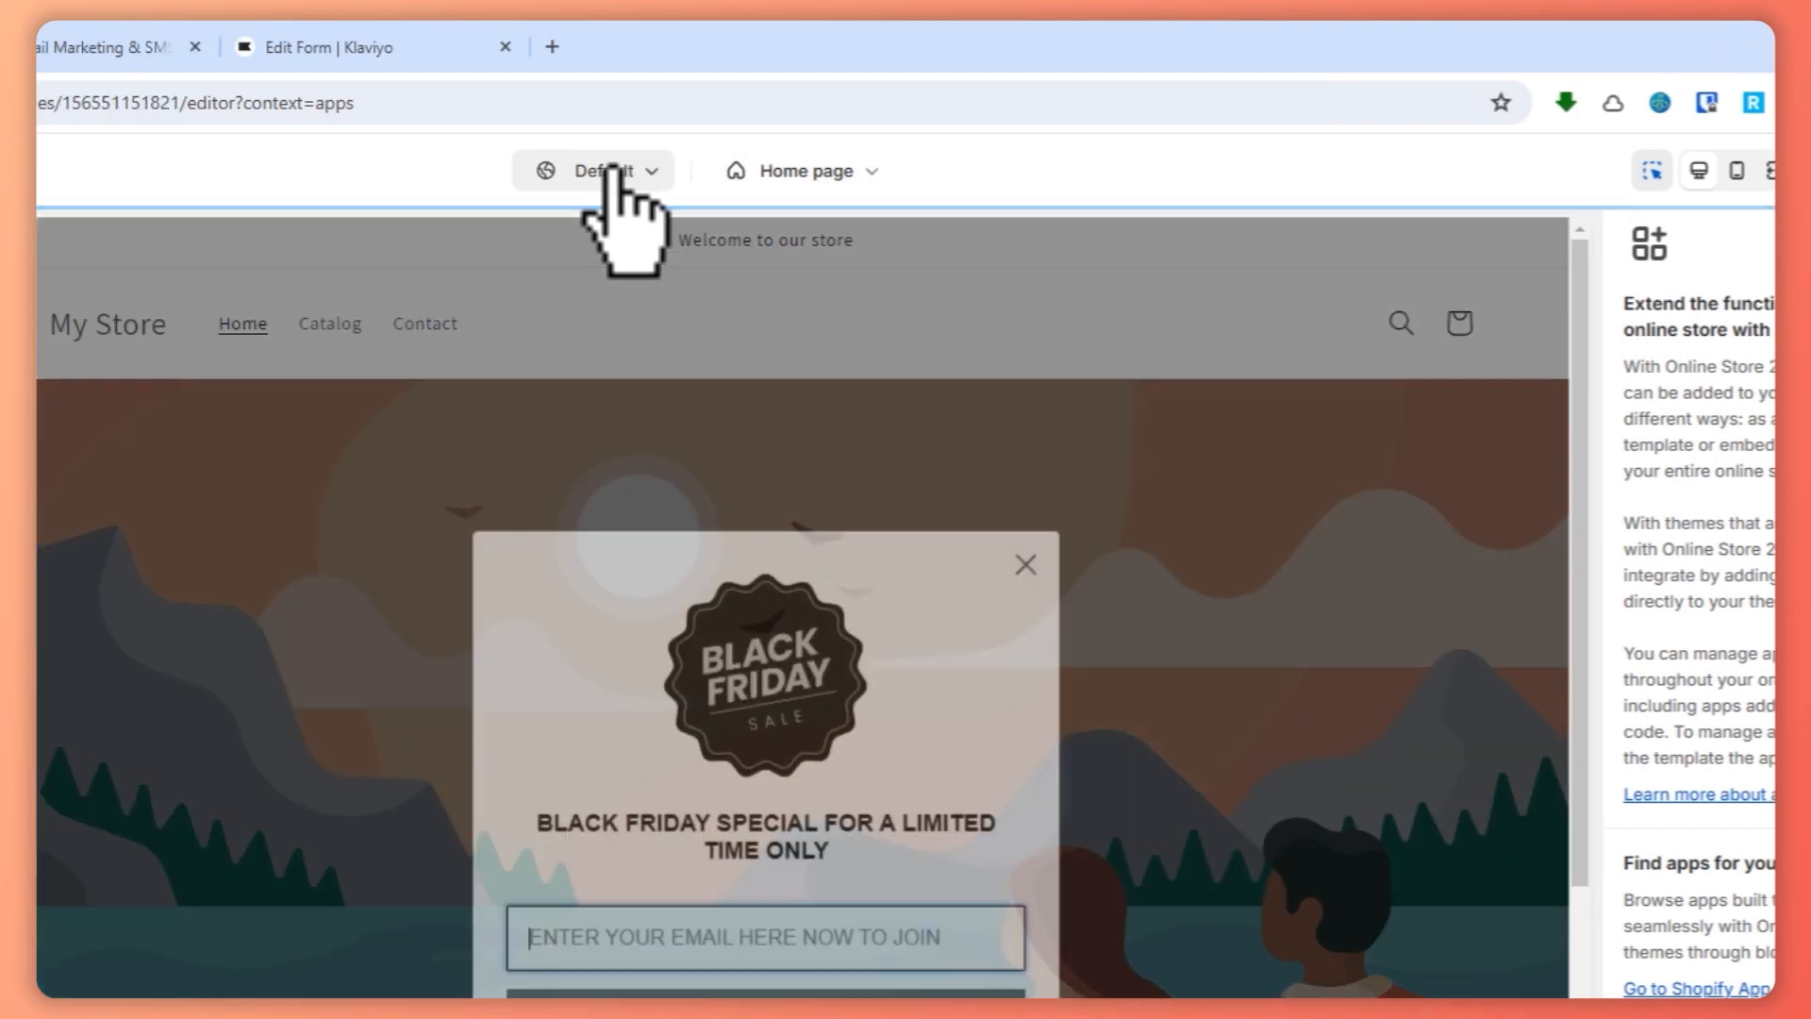
View the online store with the Dawn theme in a new browser tab
click(427, 171)
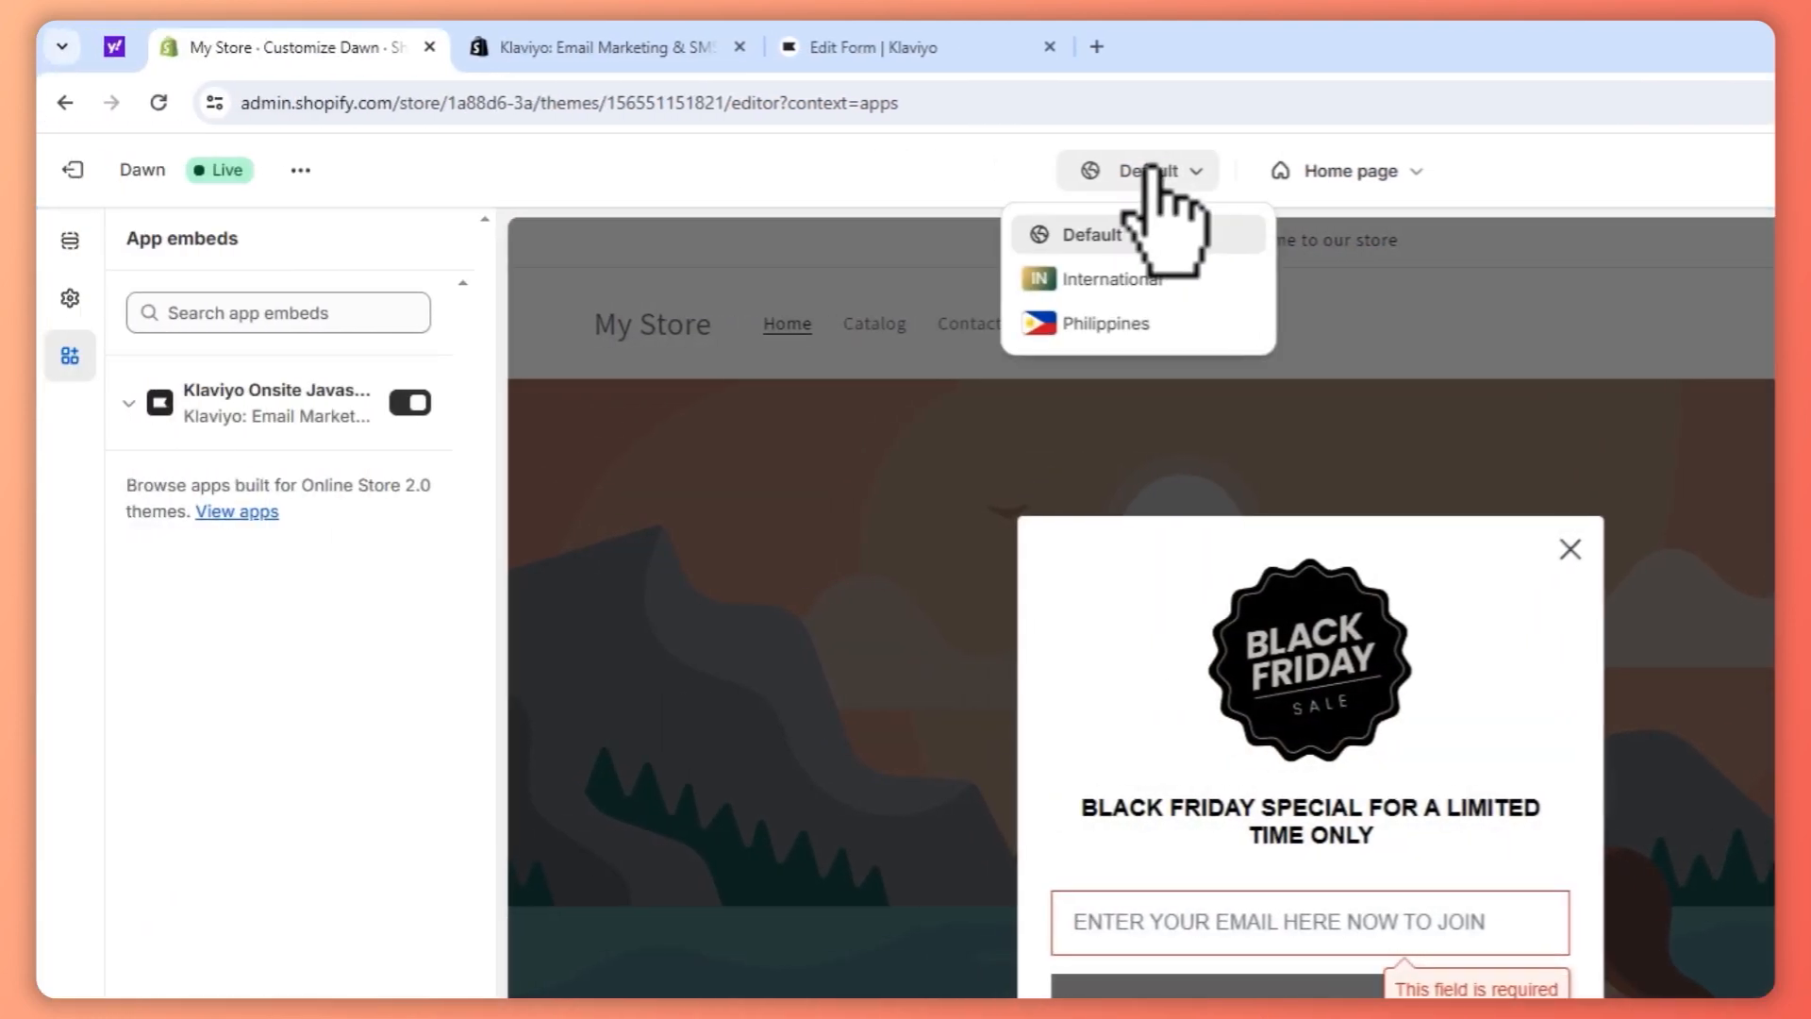
click(841, 202)
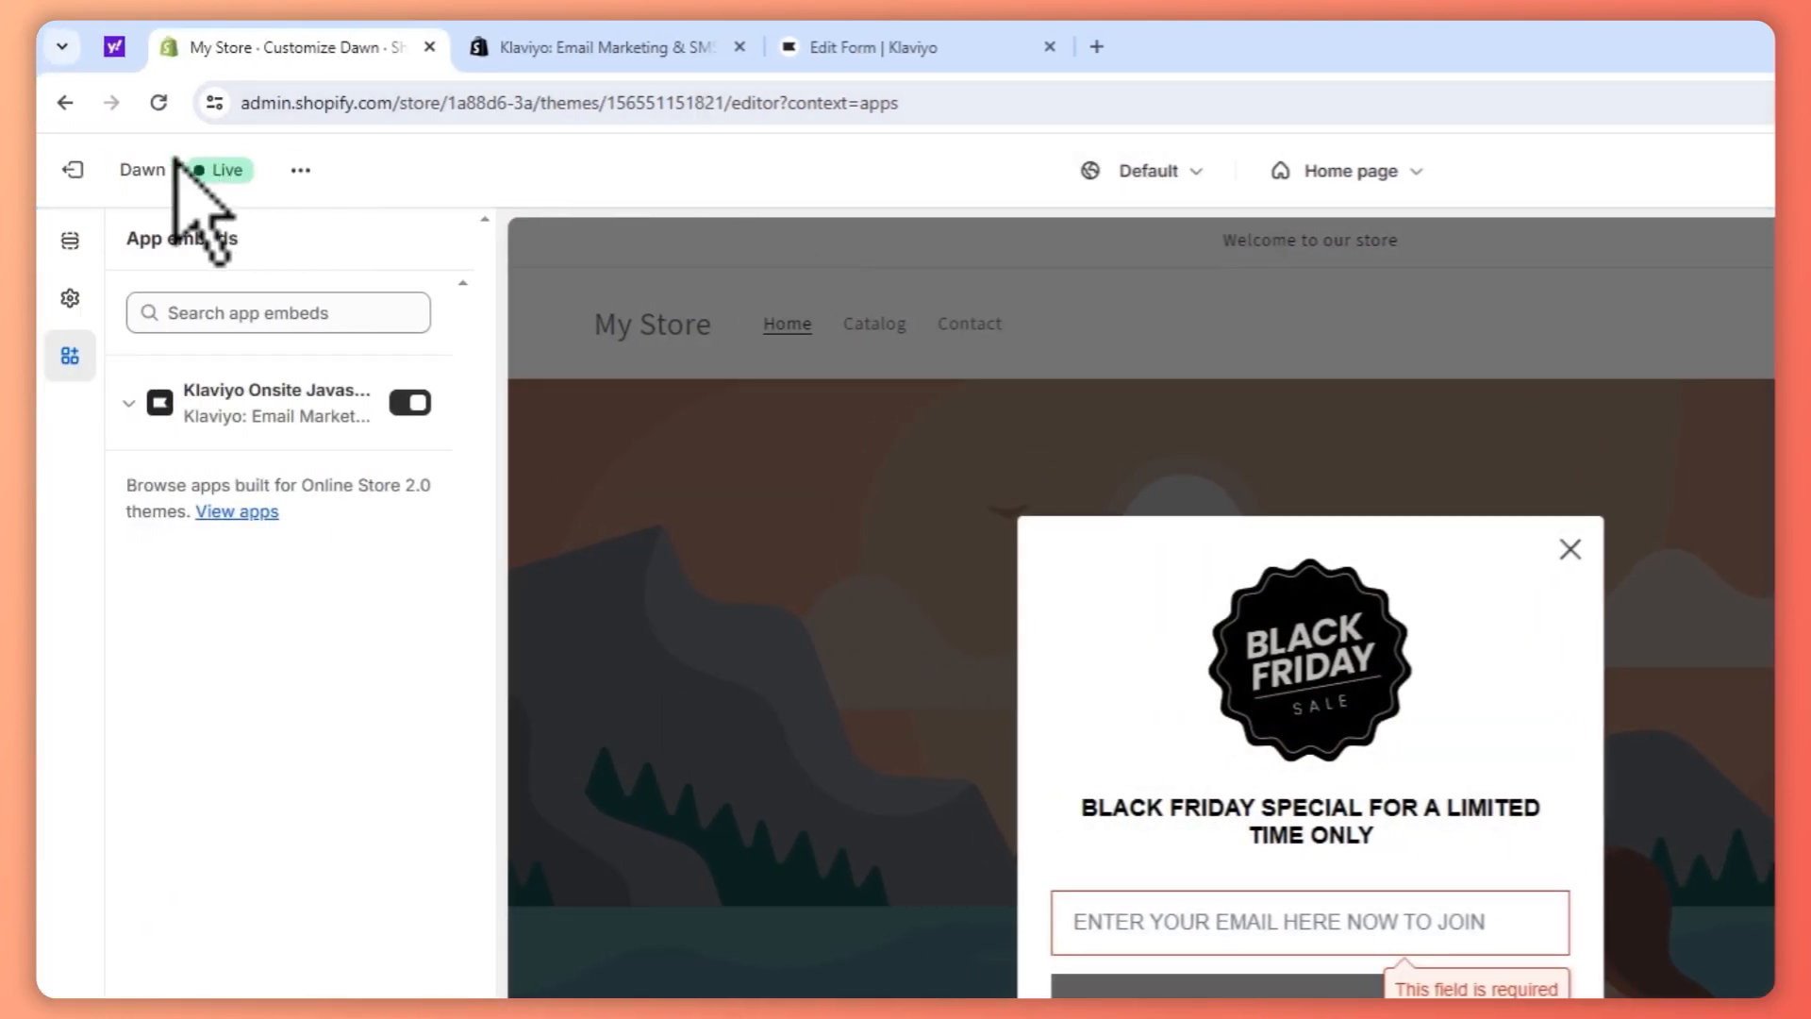
click(301, 170)
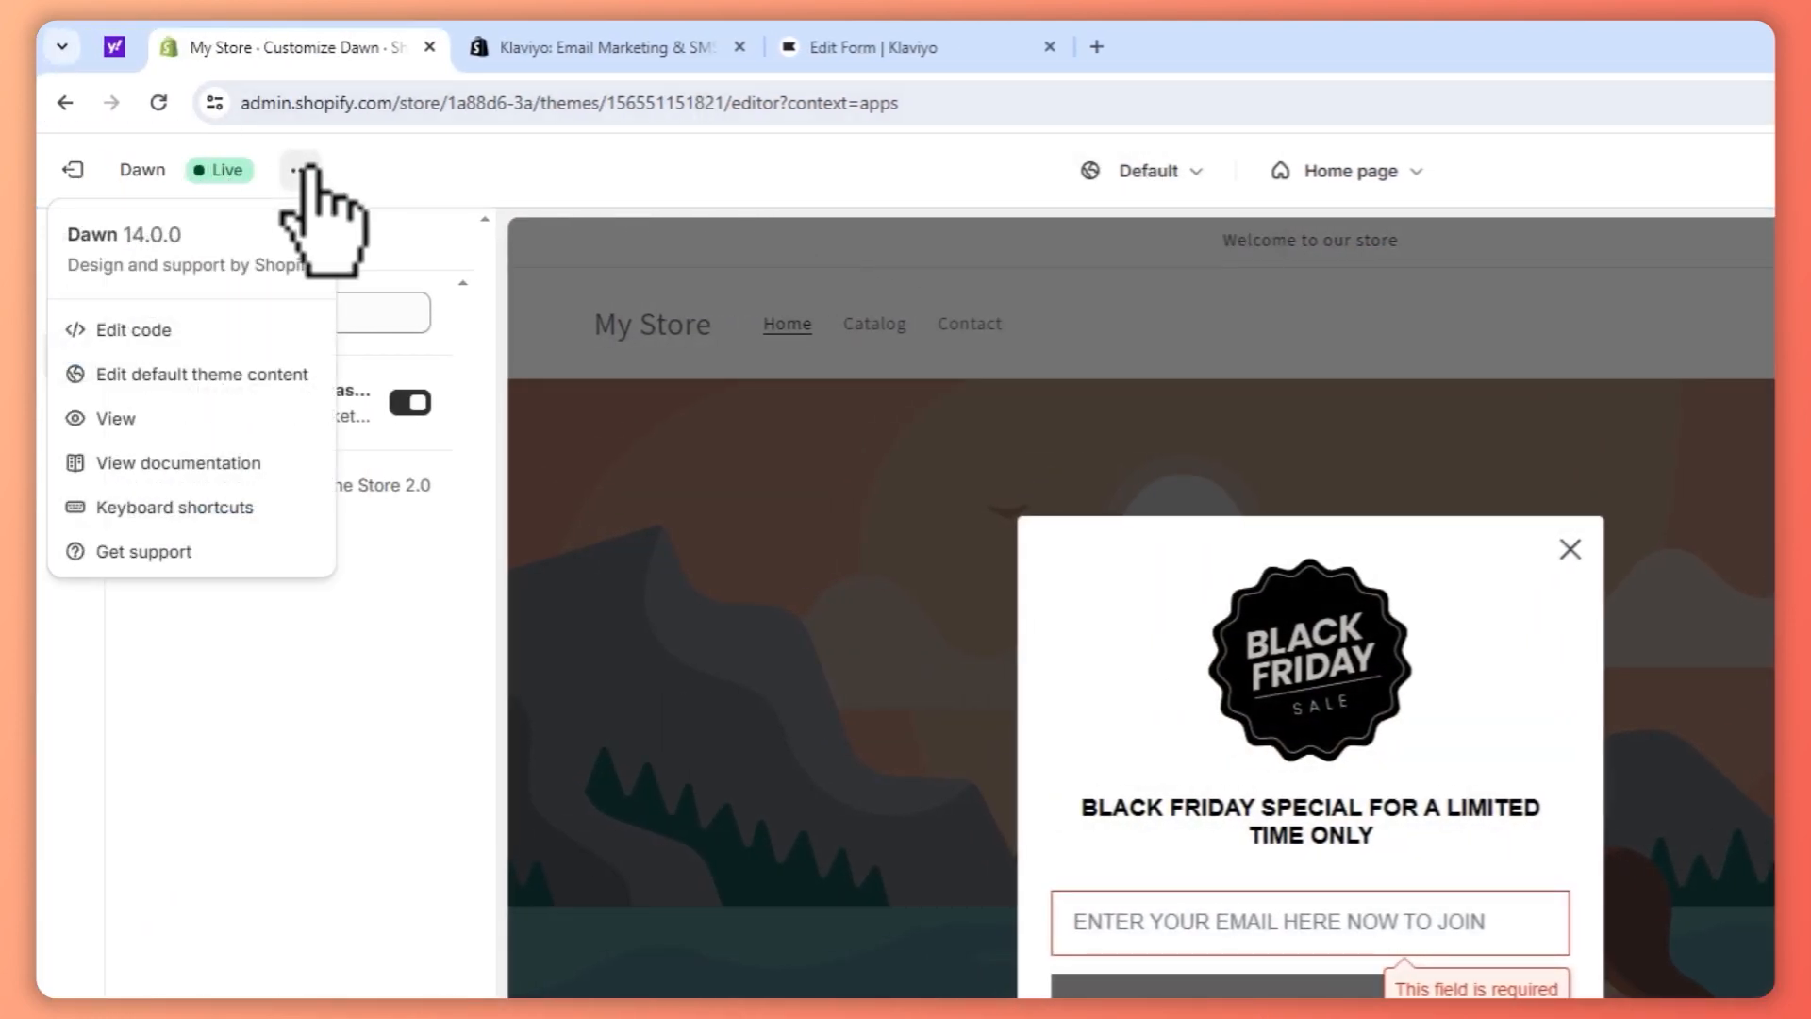
click(172, 418)
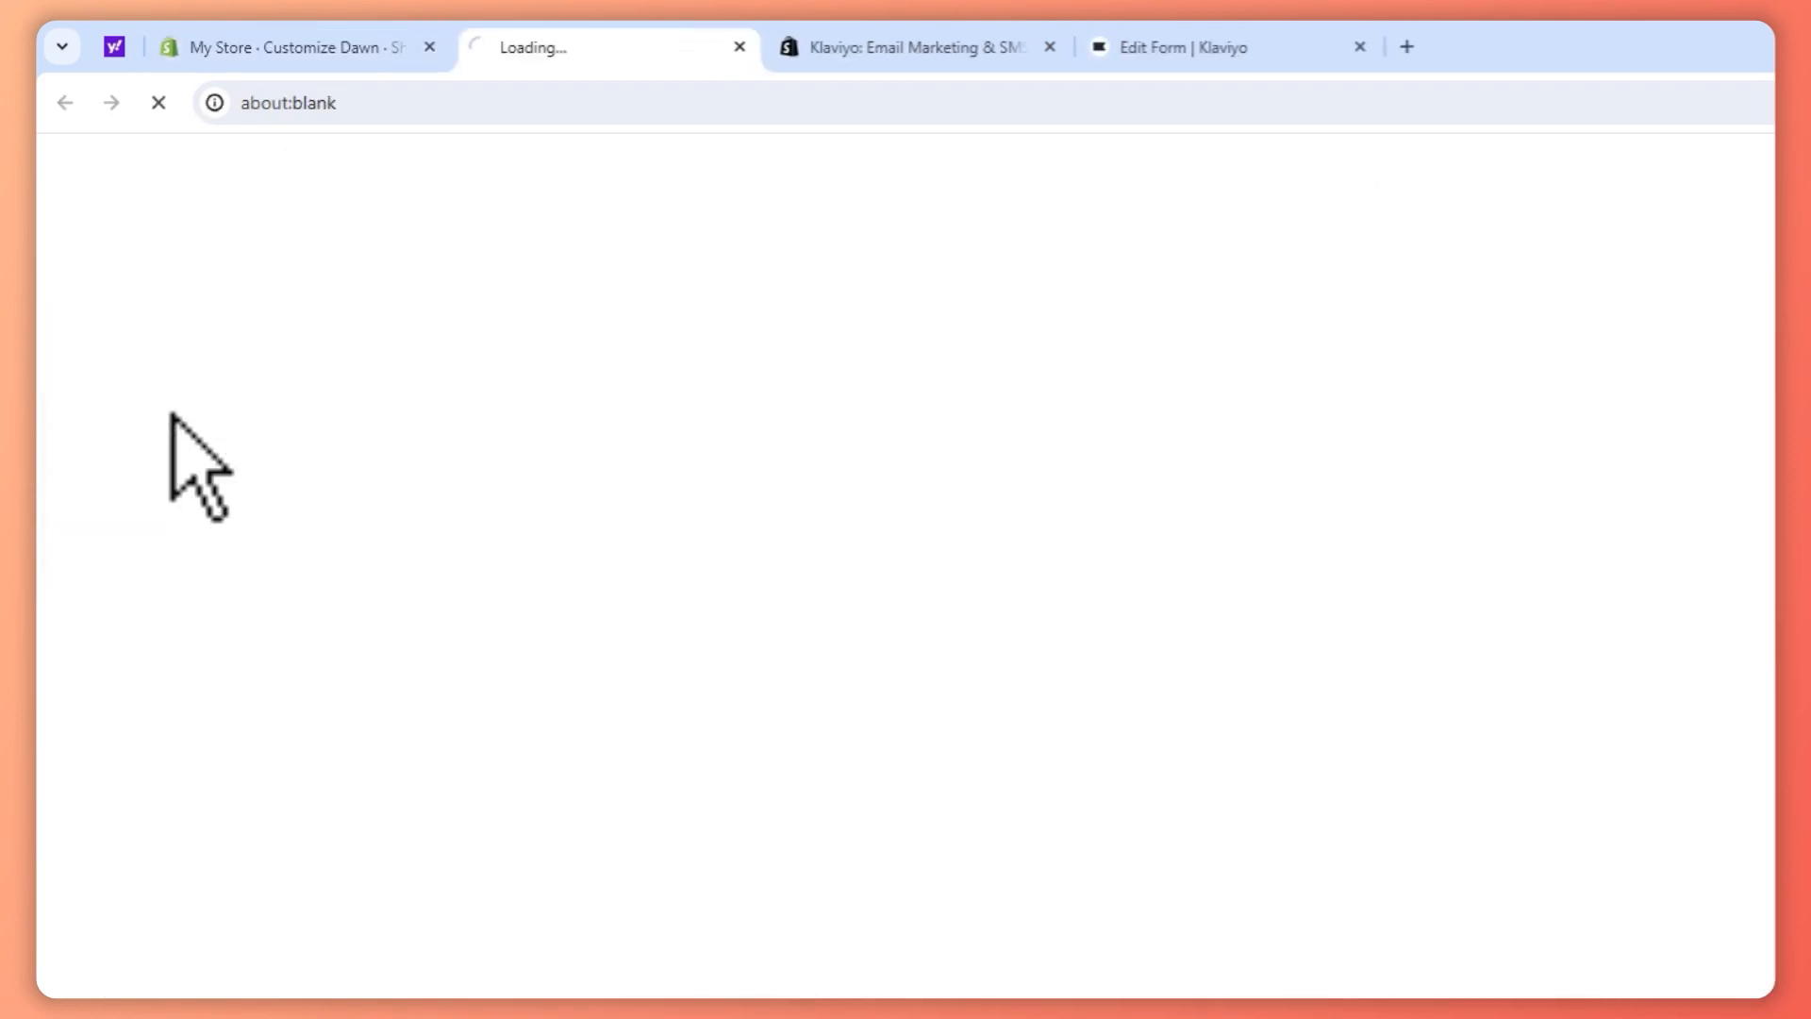